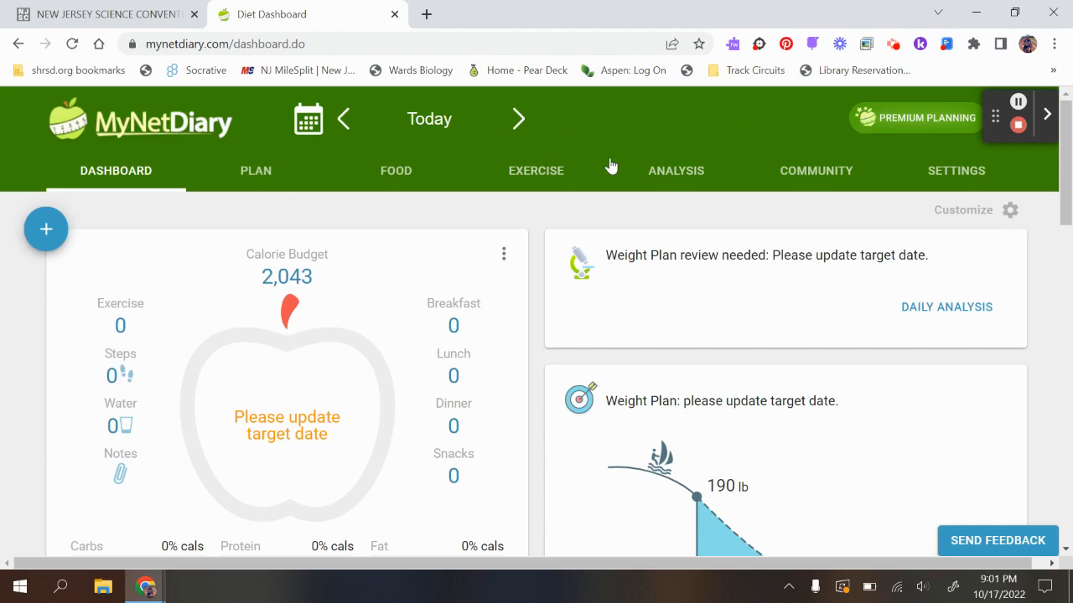
- Export the year 2022 diary data as an Excel file and save it to the Desktop as MyNetDiary_Year_2022
click(687, 176)
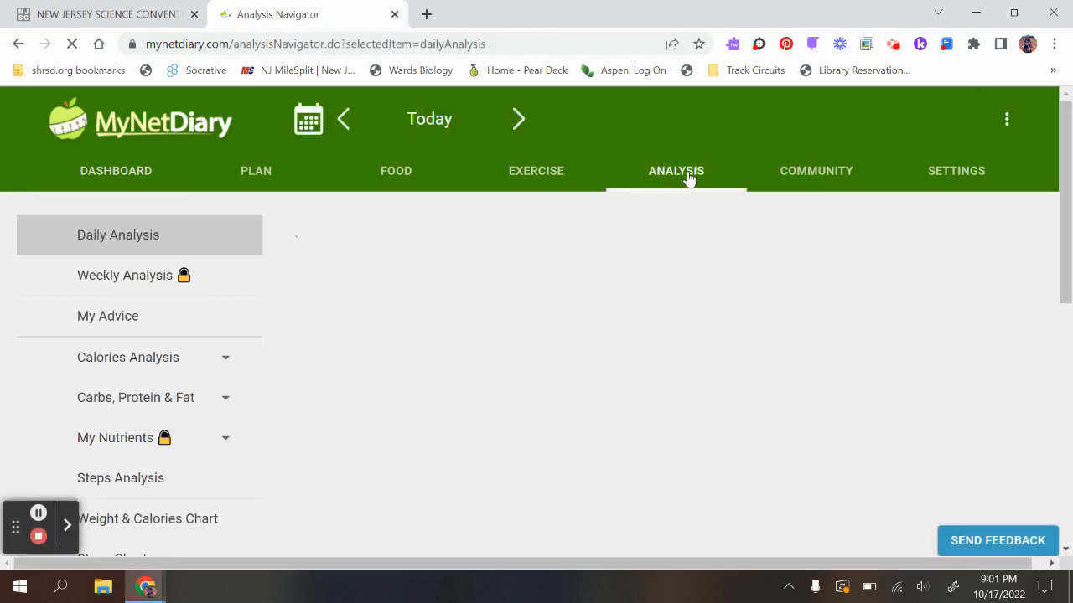
scroll(207, 352, down, 2)
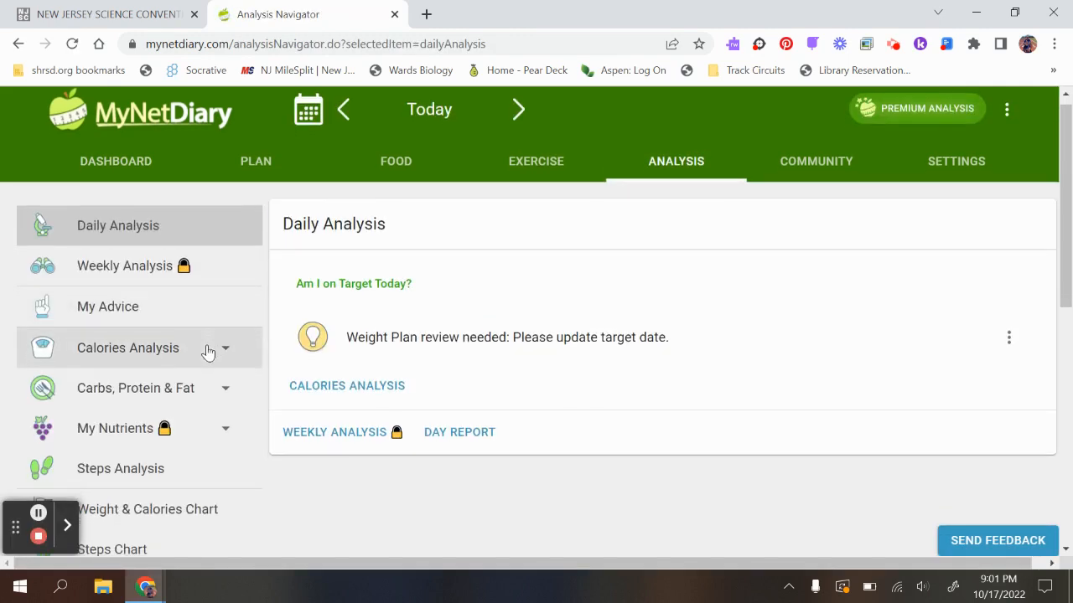
scroll(208, 353, down, 2)
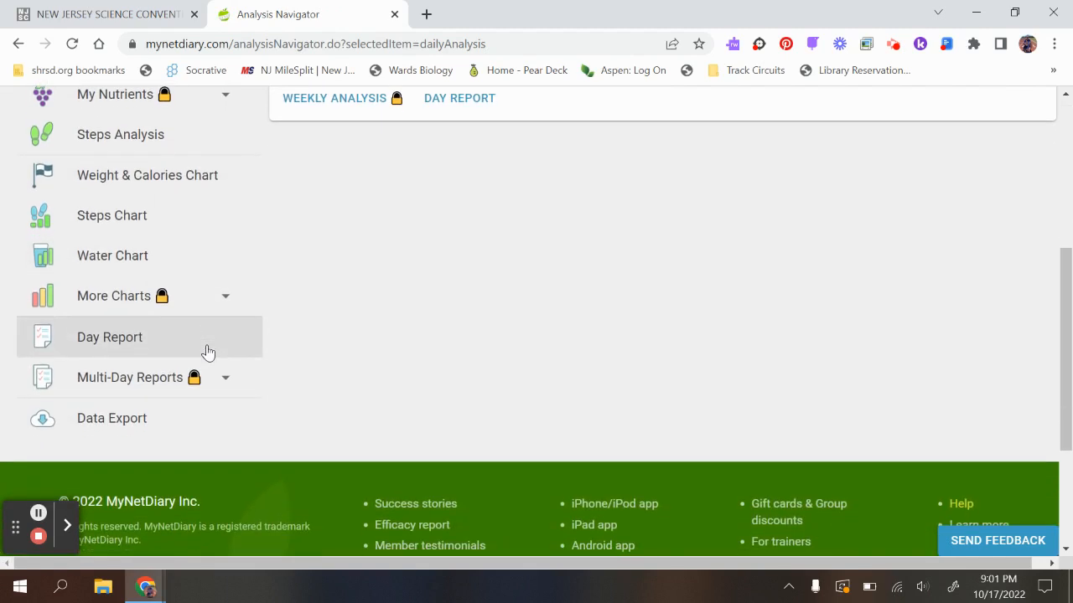
click(119, 421)
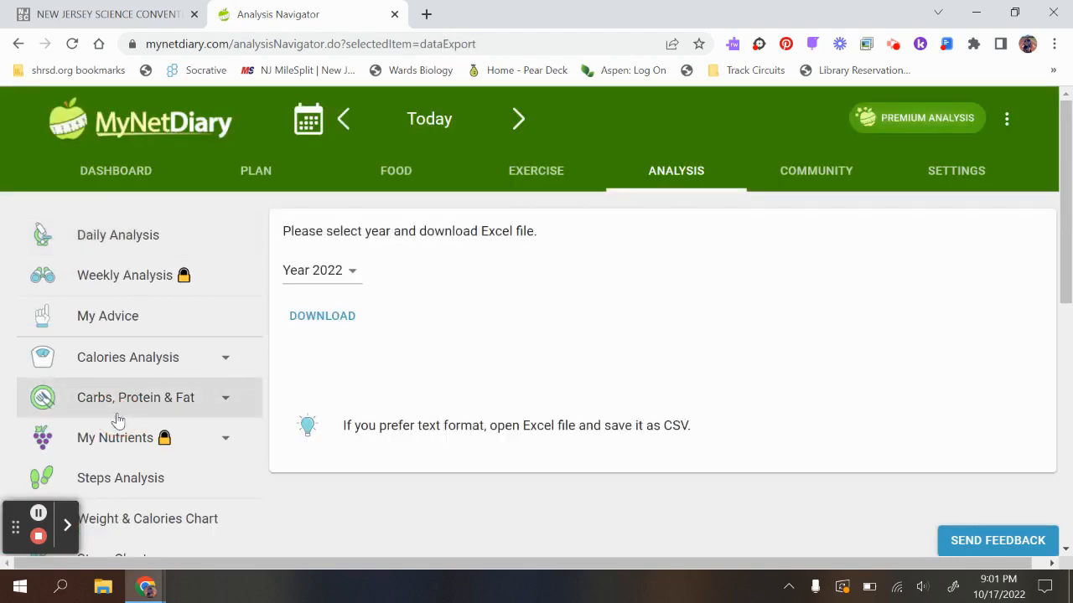
click(324, 323)
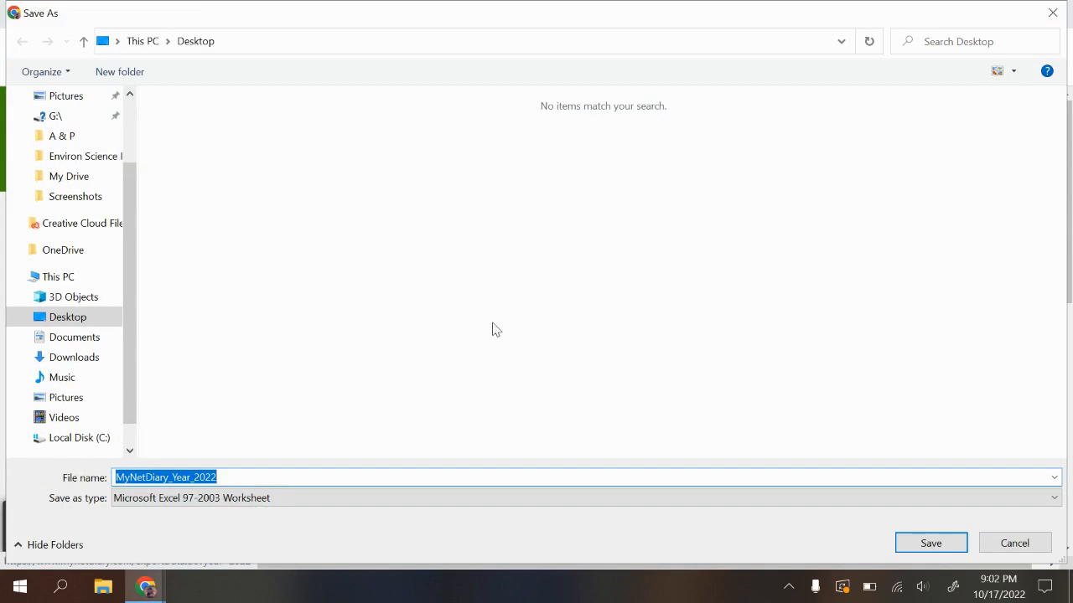
click(919, 545)
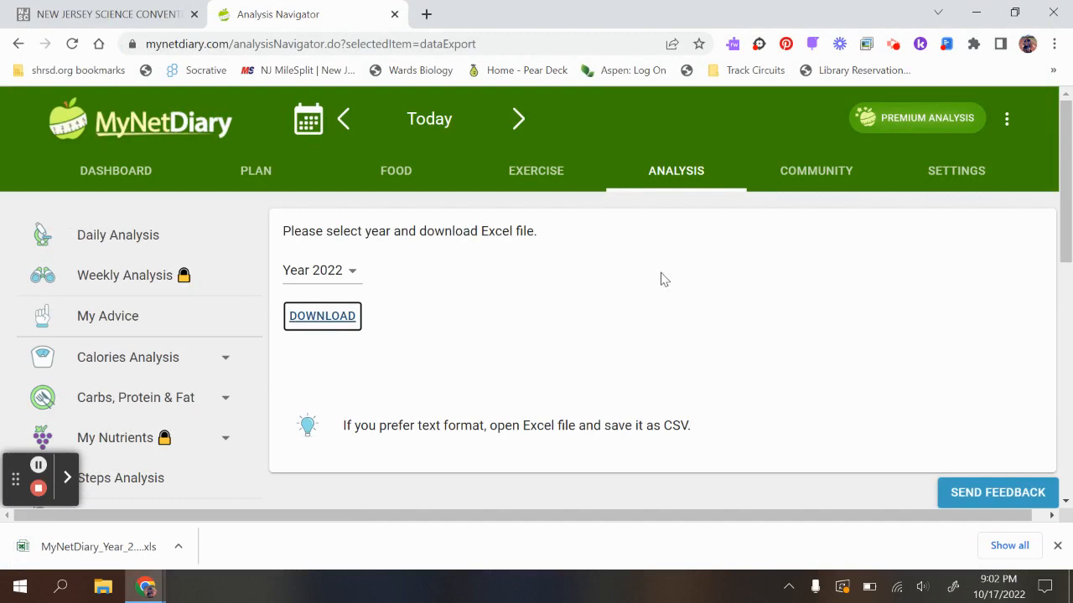
- Switch to Google Sheets in a new browser tab and create a blank spreadsheet
click(426, 15)
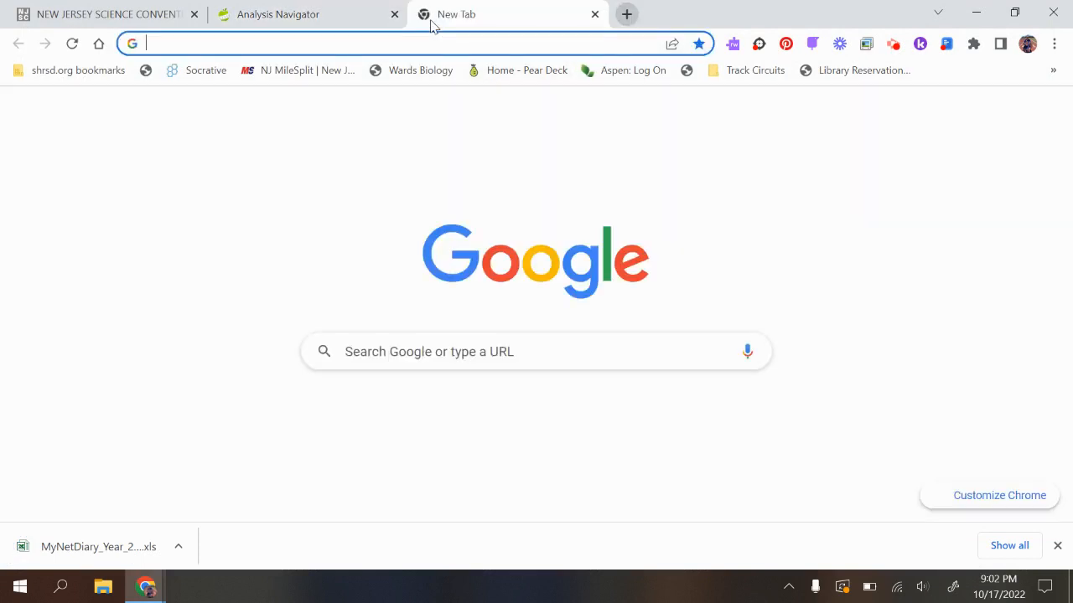
click(990, 113)
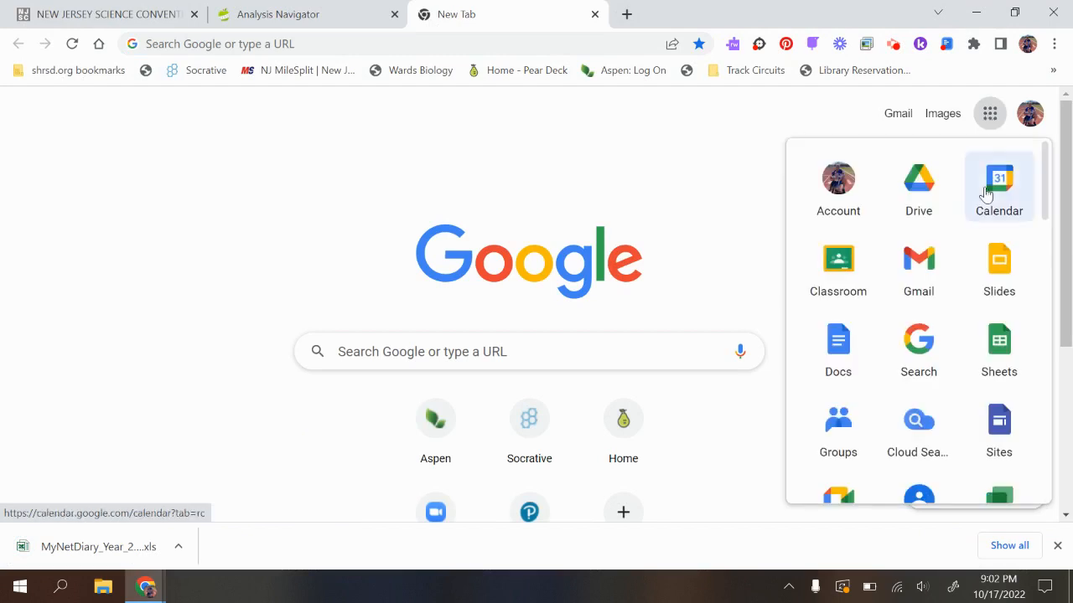
scroll(982, 281, down, 1)
scroll(982, 280, down, 5)
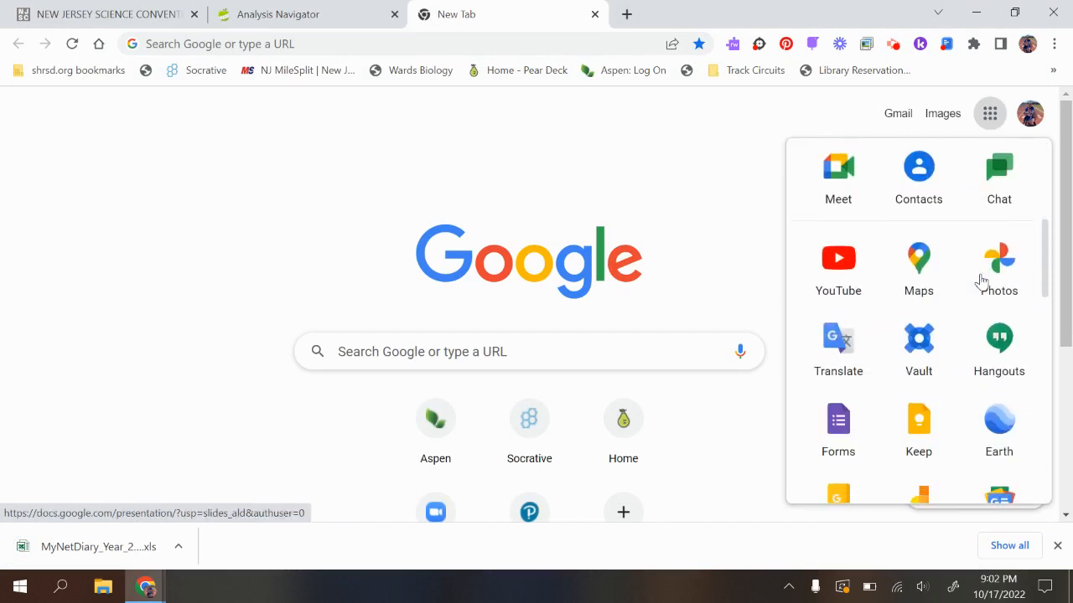
scroll(981, 281, up, 3)
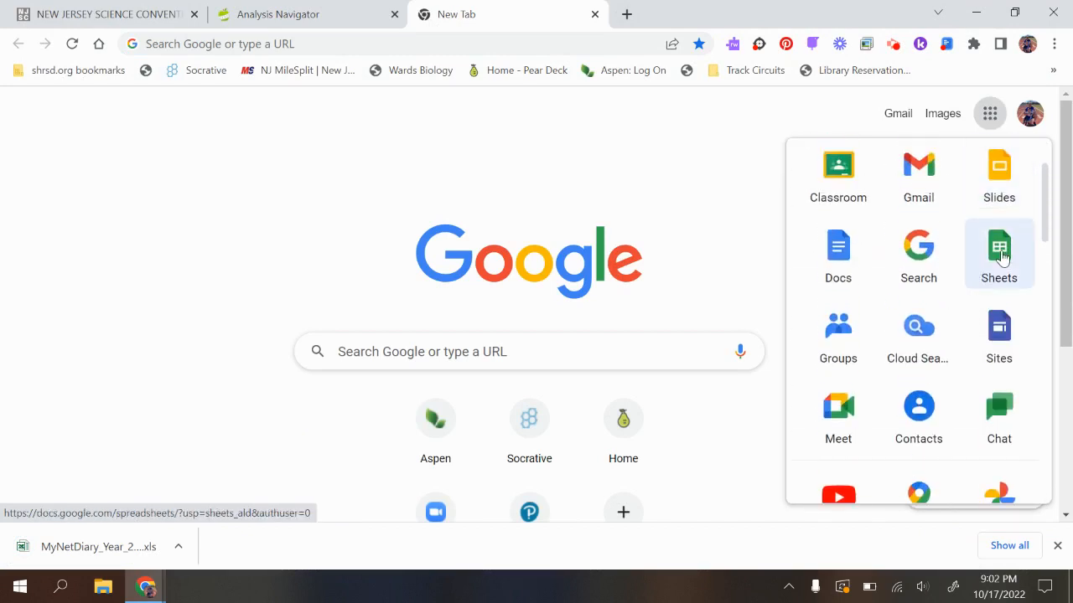
click(1003, 256)
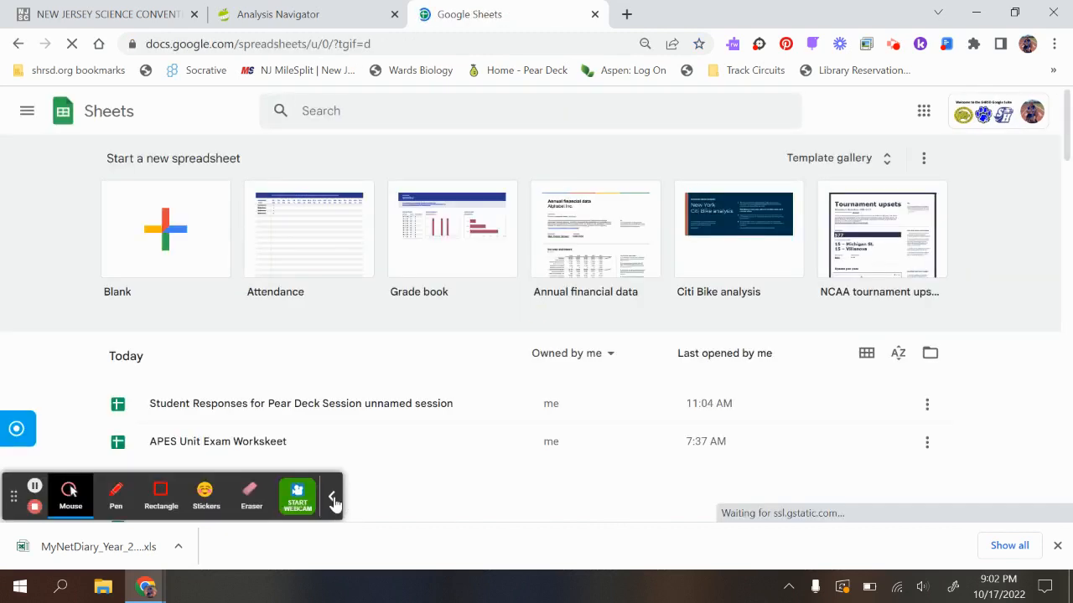
click(332, 499)
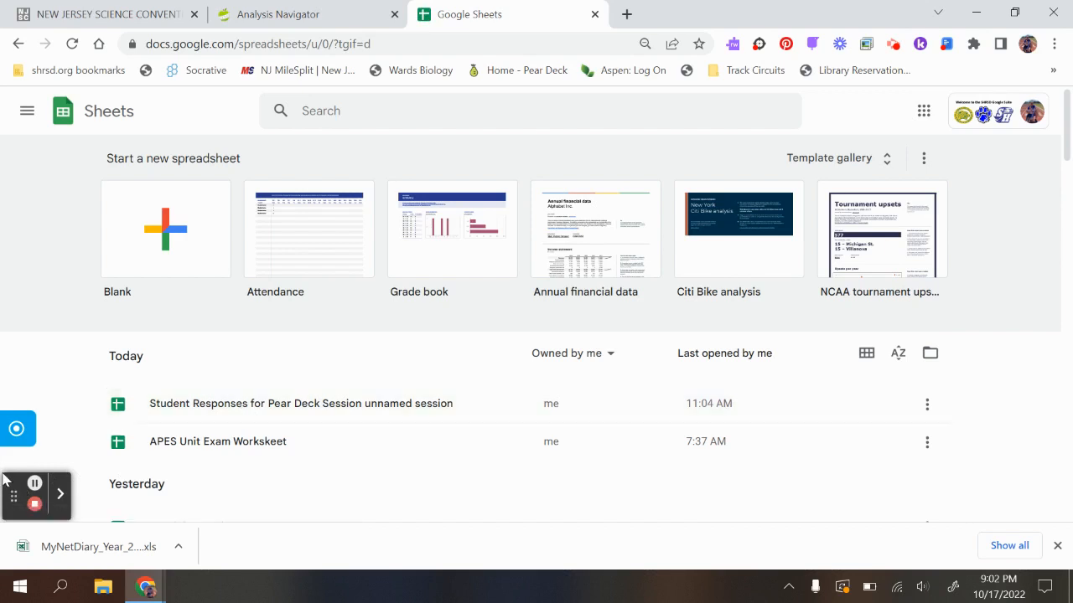
drag(24, 486, 1014, 105)
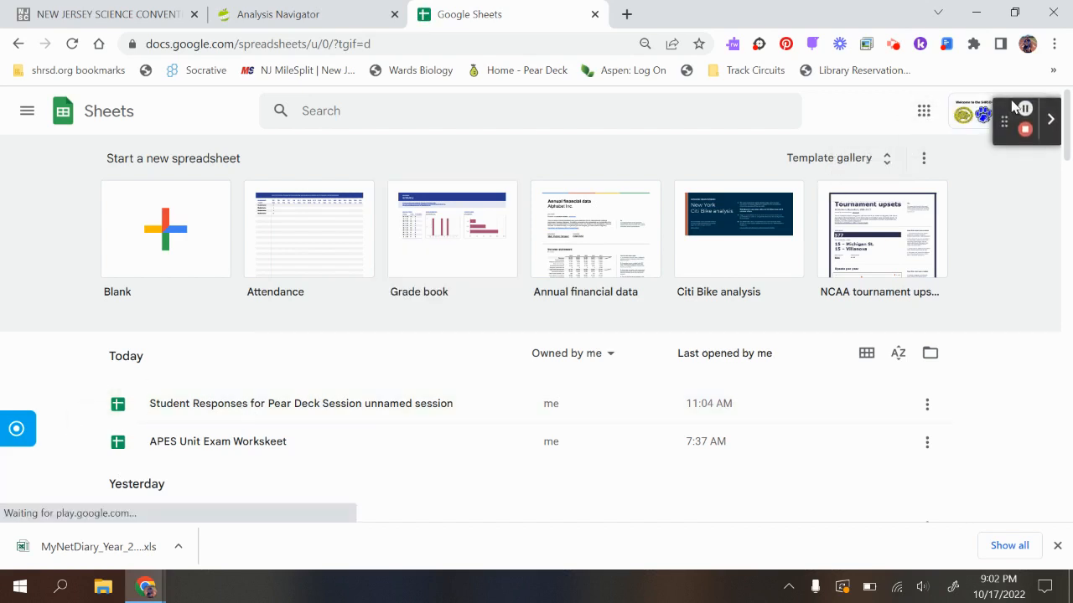
click(168, 228)
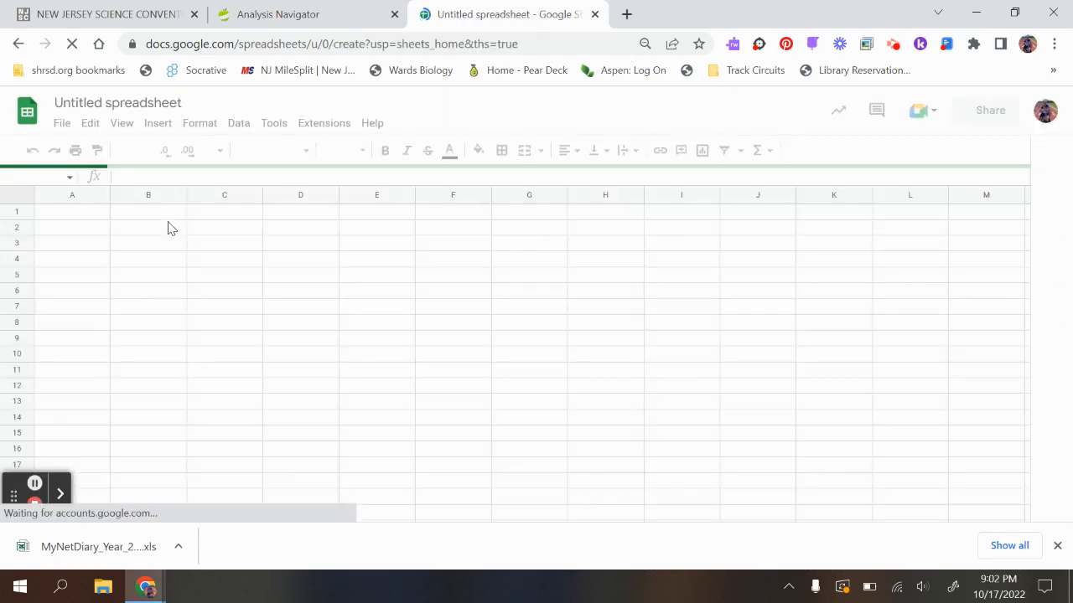
- Upload the MyNetDiary_Year_2022 file from the Desktop to Drive and open it
click(62, 126)
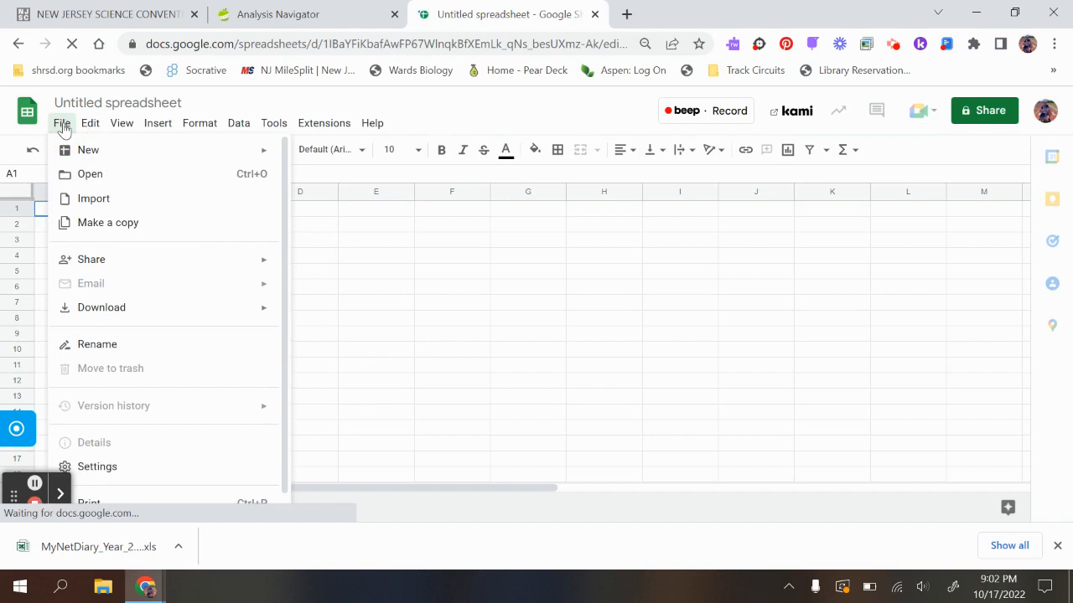
click(89, 175)
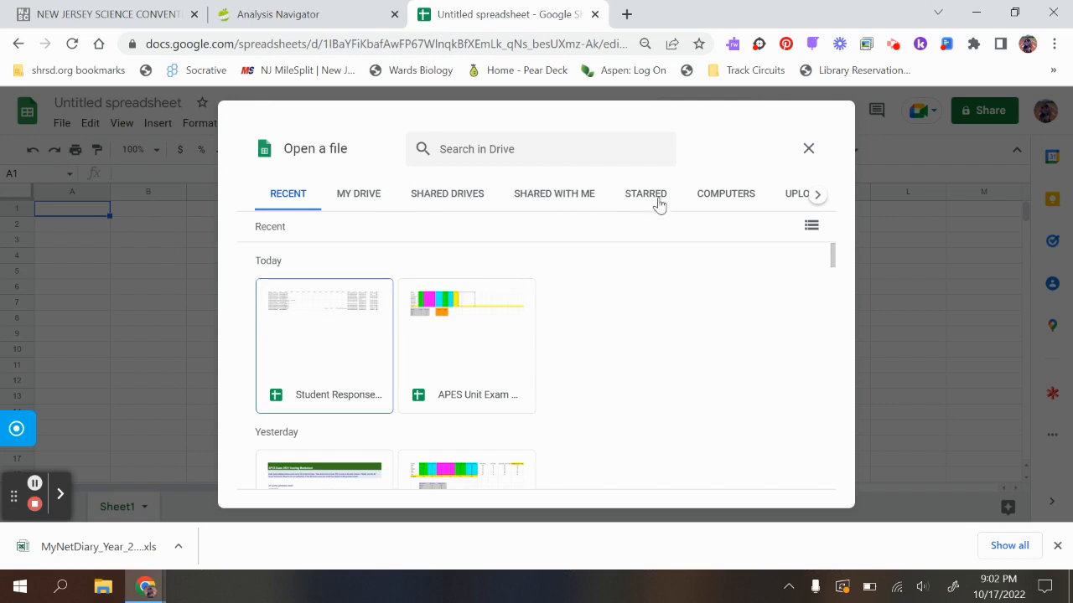
click(714, 200)
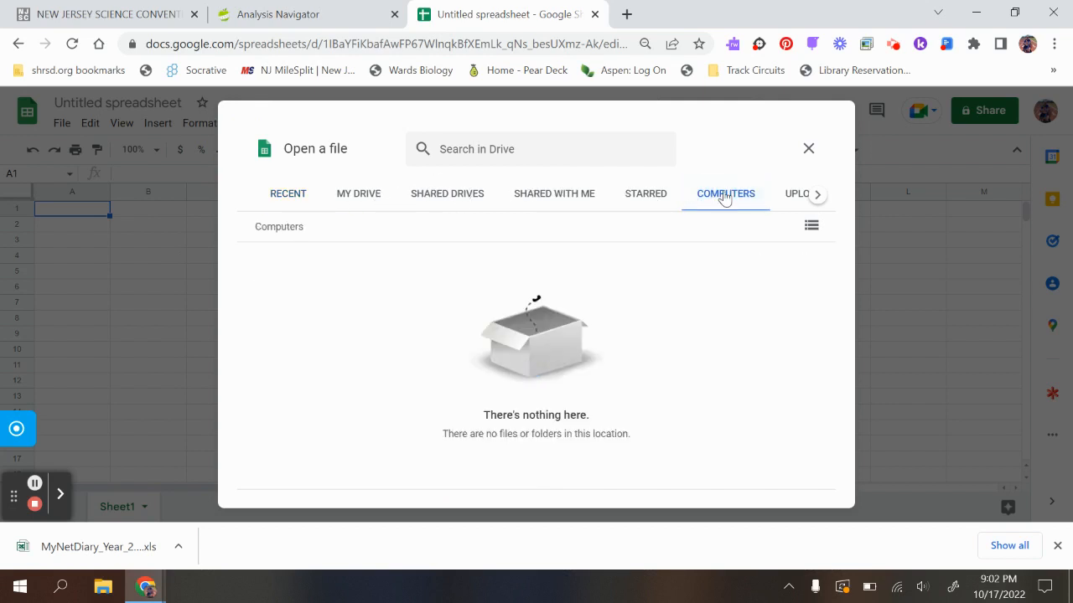
click(797, 193)
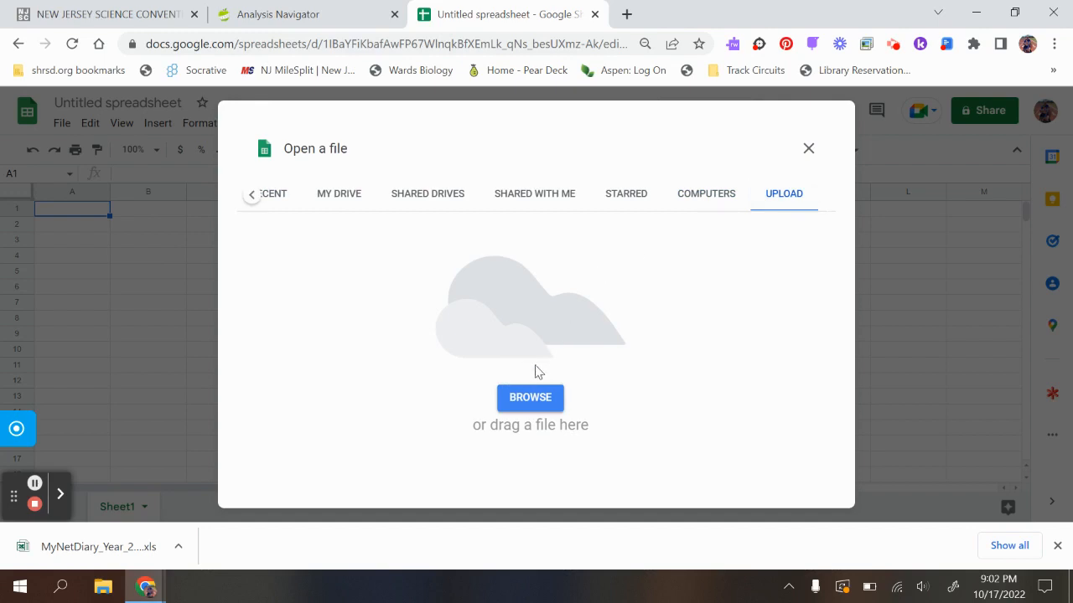
click(526, 399)
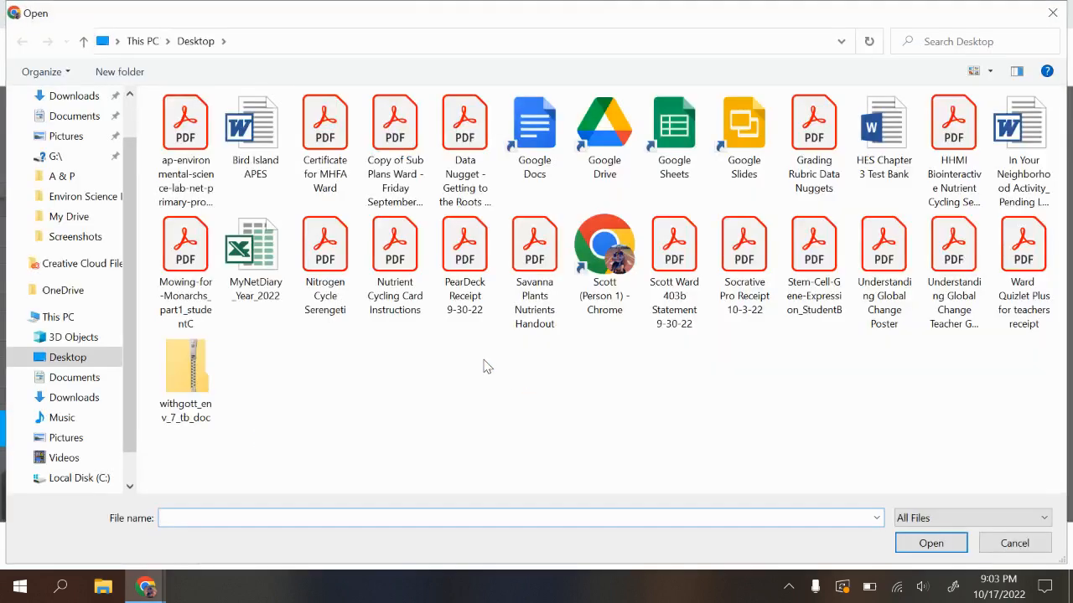
click(265, 252)
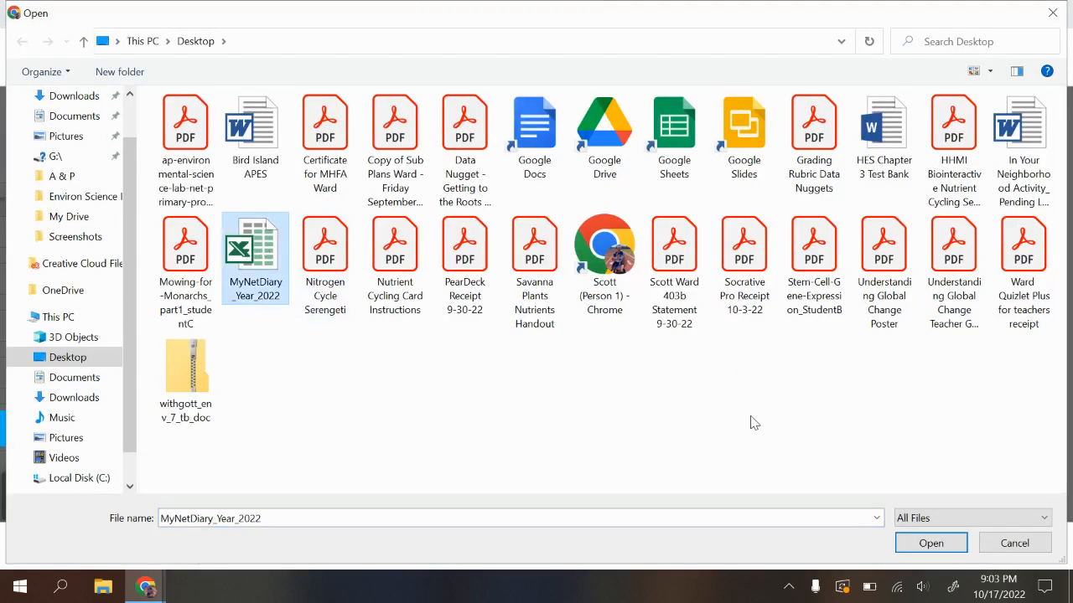
click(931, 543)
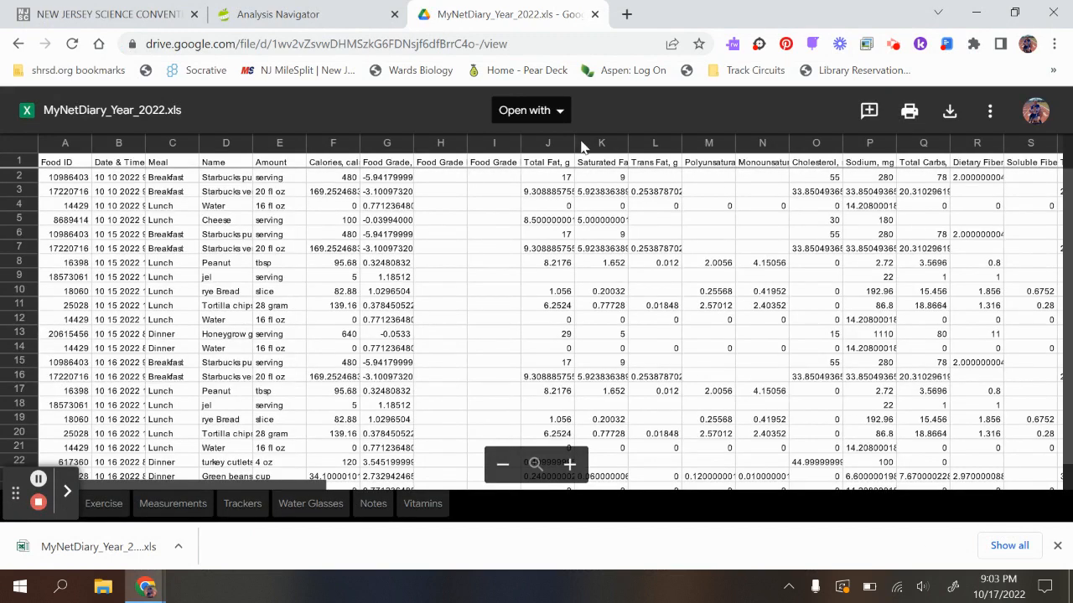
- Open the previewed MyNetDiary_Year_2022.xls file with Google Sheets
click(554, 117)
click(568, 170)
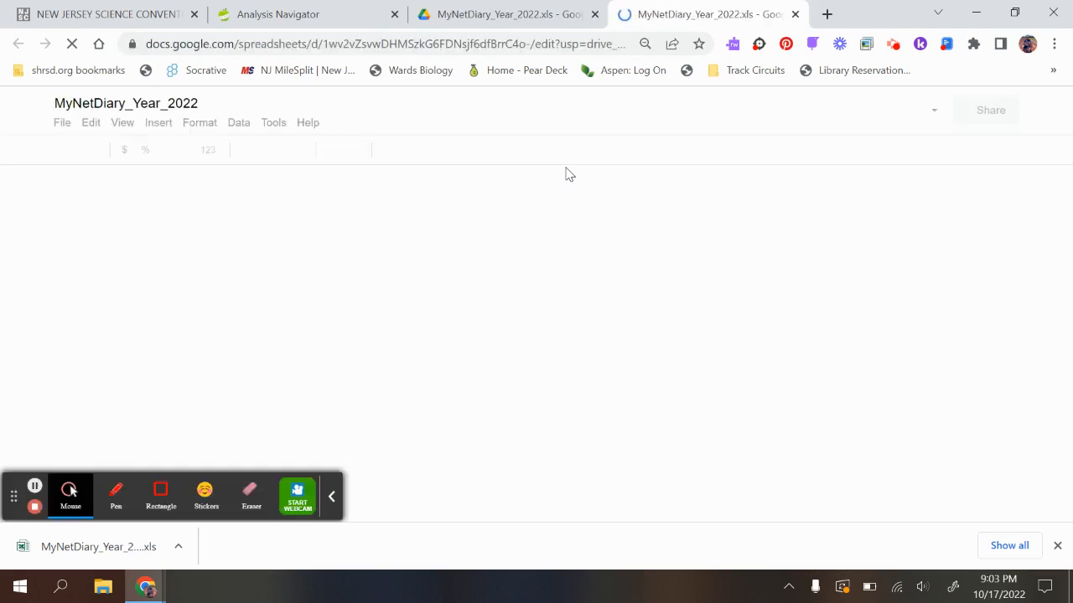
click(331, 497)
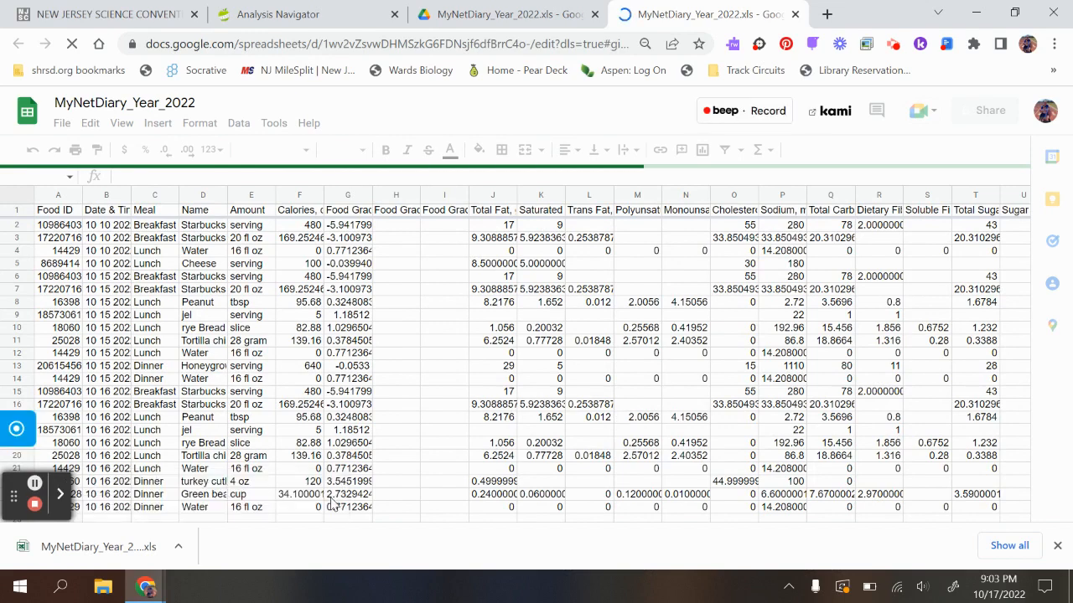
drag(25, 486, 701, 173)
drag(810, 181, 991, 77)
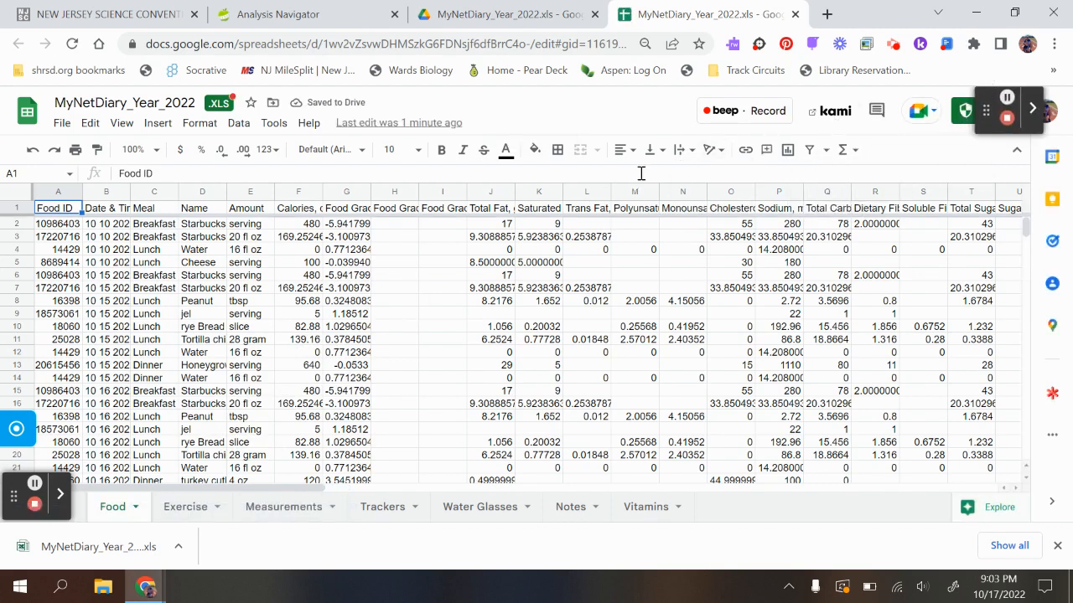
- Delete the Food ID column from the Food sheet and accept saving the file in .XLSX format
right_click(60, 194)
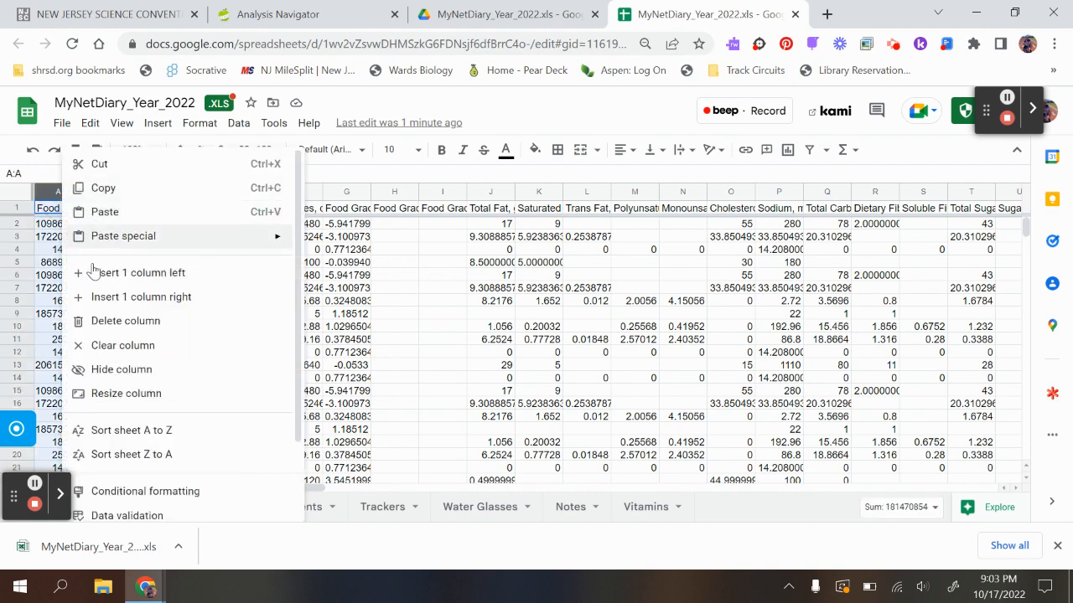
click(99, 320)
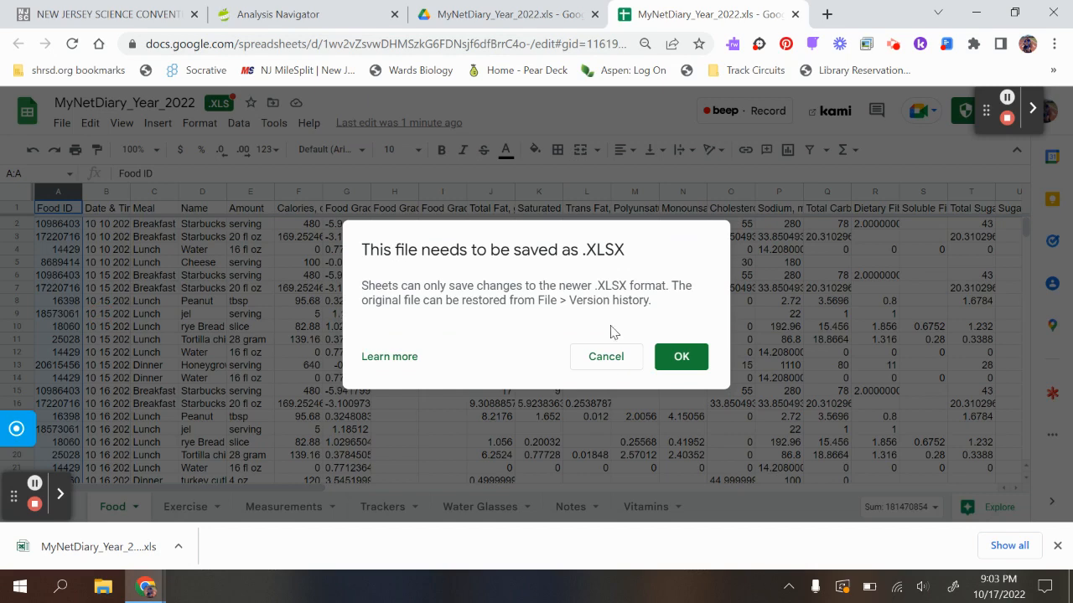
click(677, 358)
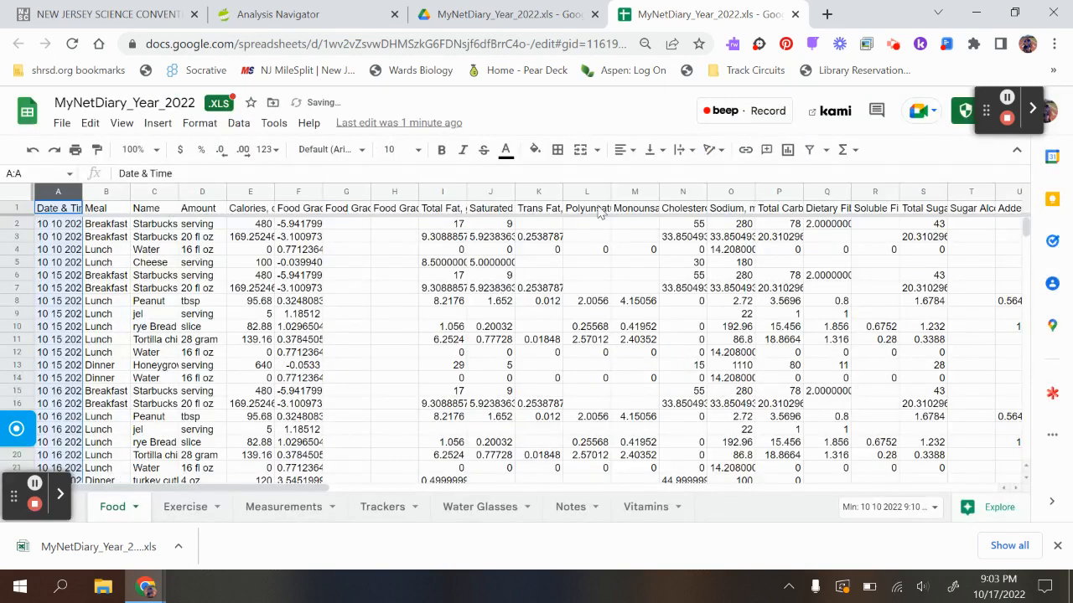
- Save the workbook as a Google Sheets file and close the .xlsx version's browser tab
click(62, 122)
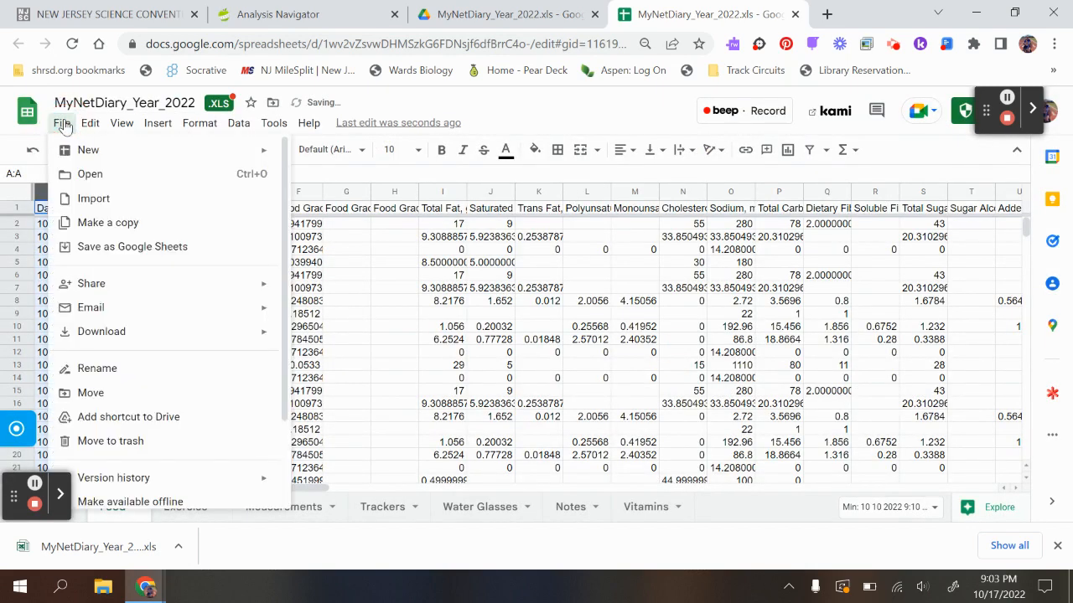
click(129, 254)
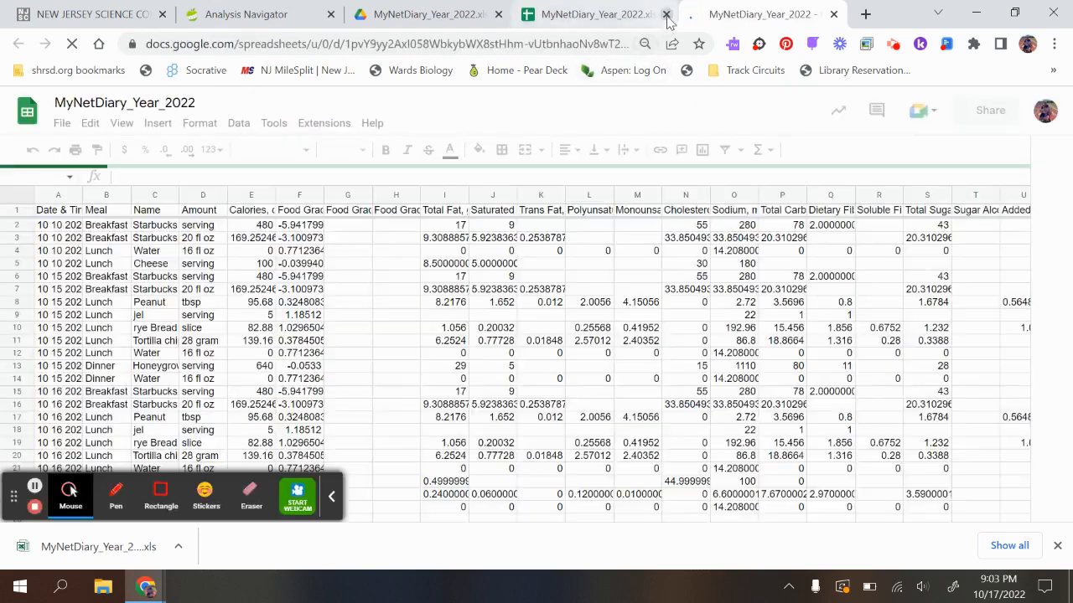
click(666, 14)
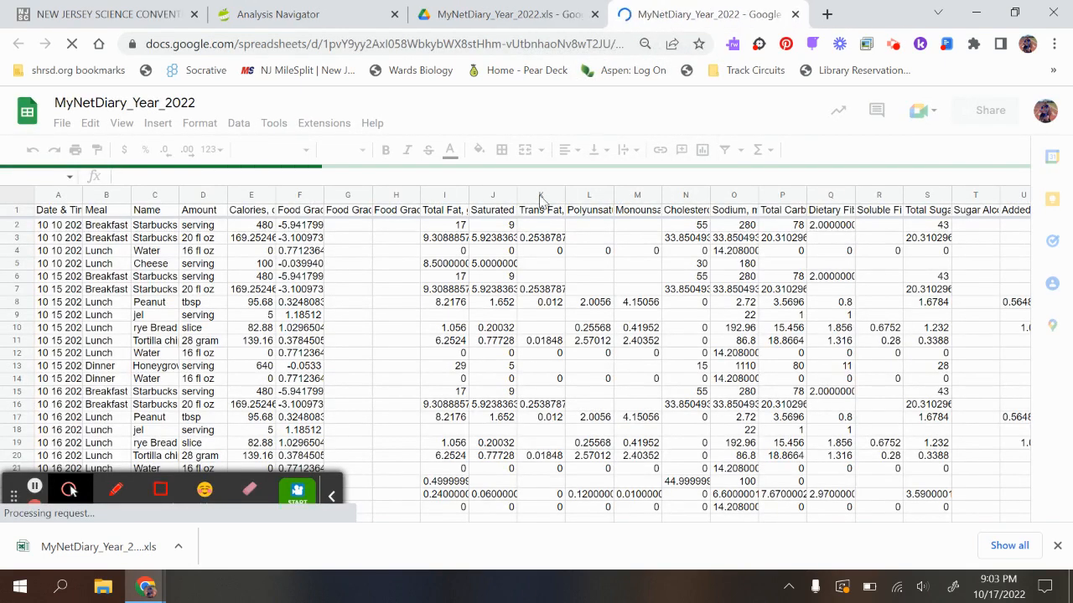
click(331, 495)
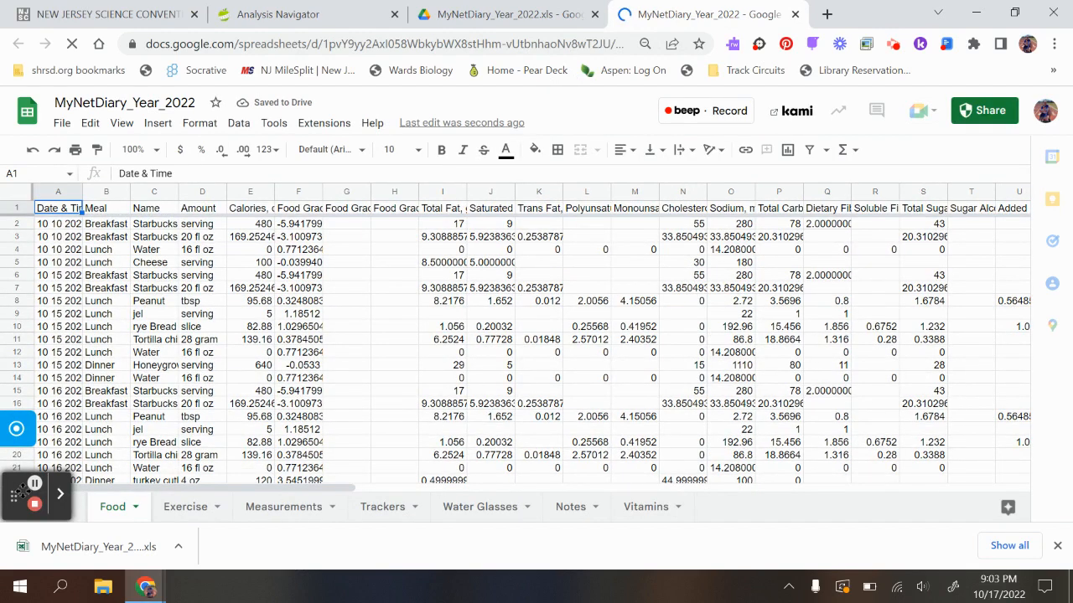
click(10, 467)
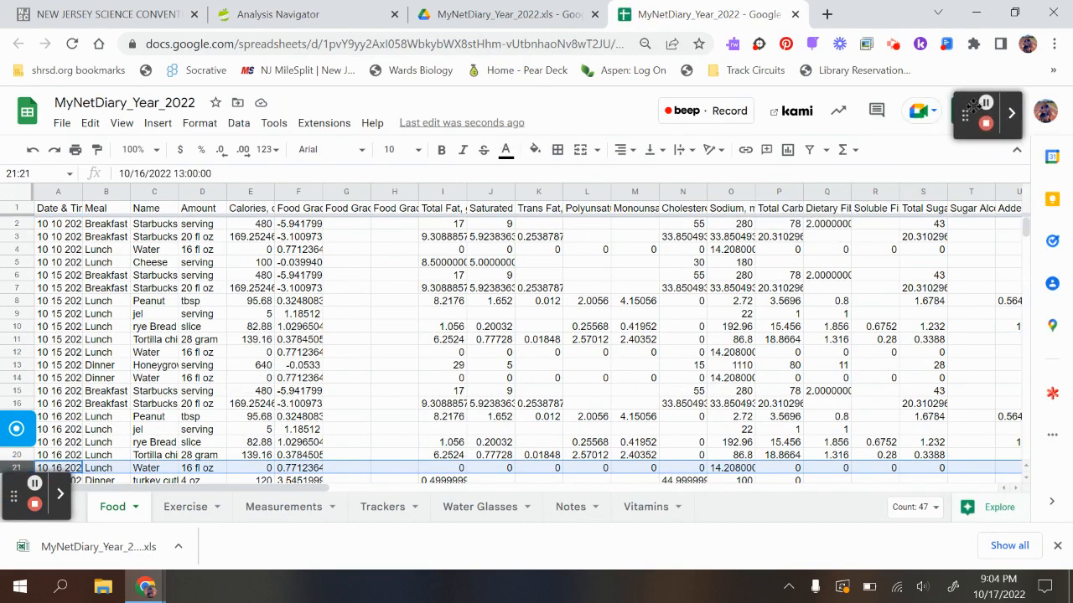
- Fit the Date & Time and Calories columns to the width of their contents
double_click(80, 191)
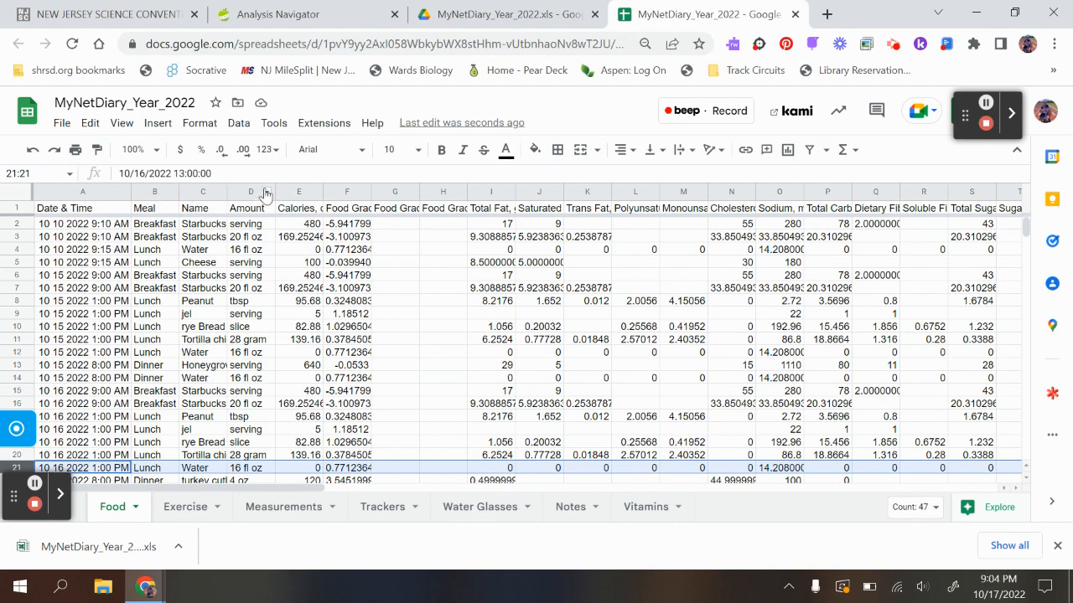
double_click(322, 191)
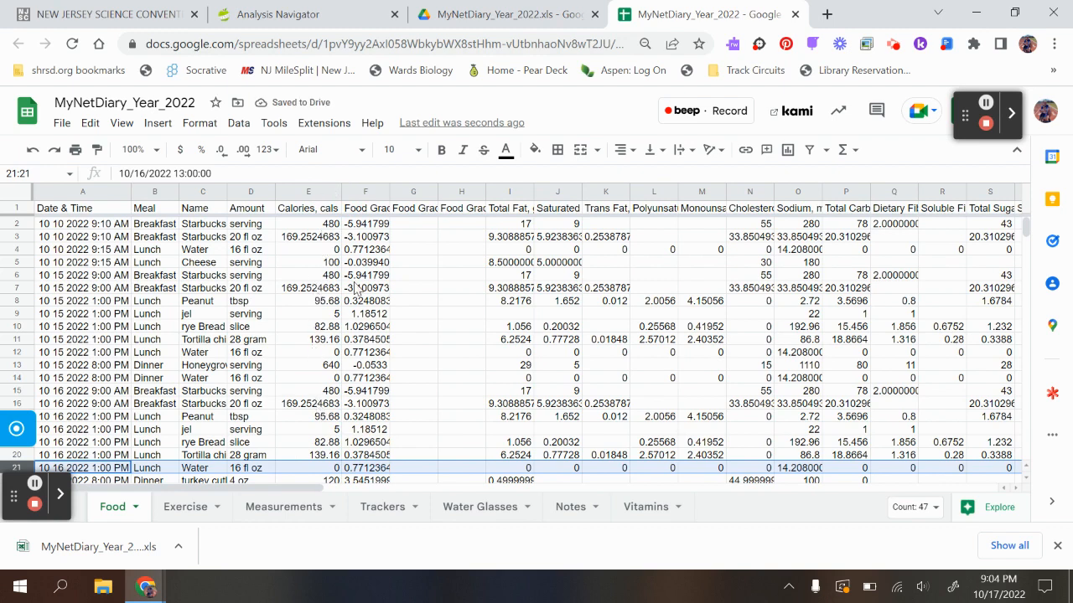
- Delete the three Food Grade columns and fit the Total Fat and Saturated Fat columns to their contents
right_click(370, 195)
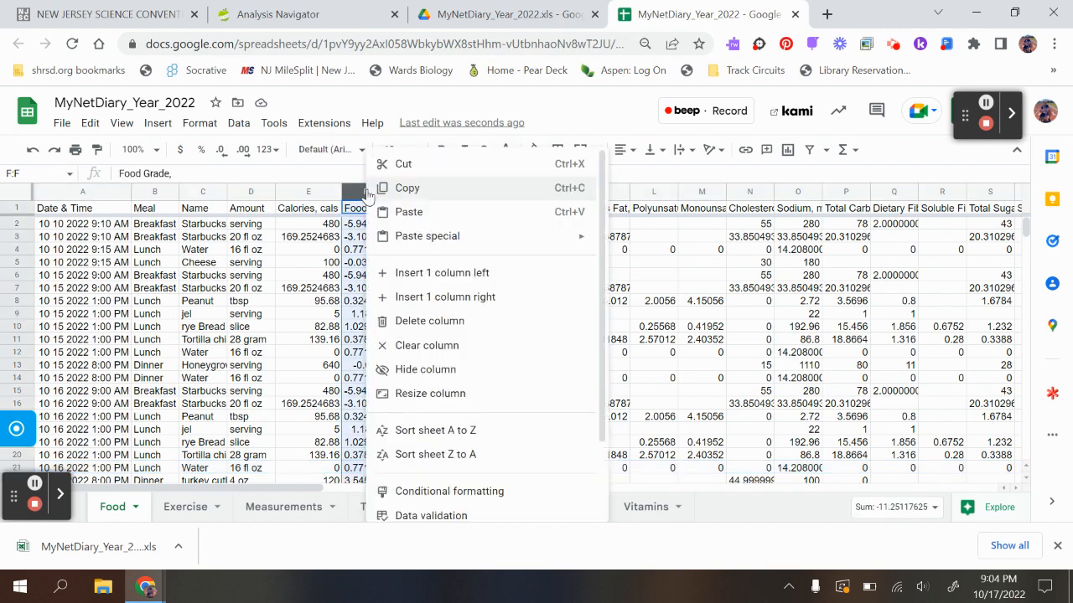
click(410, 321)
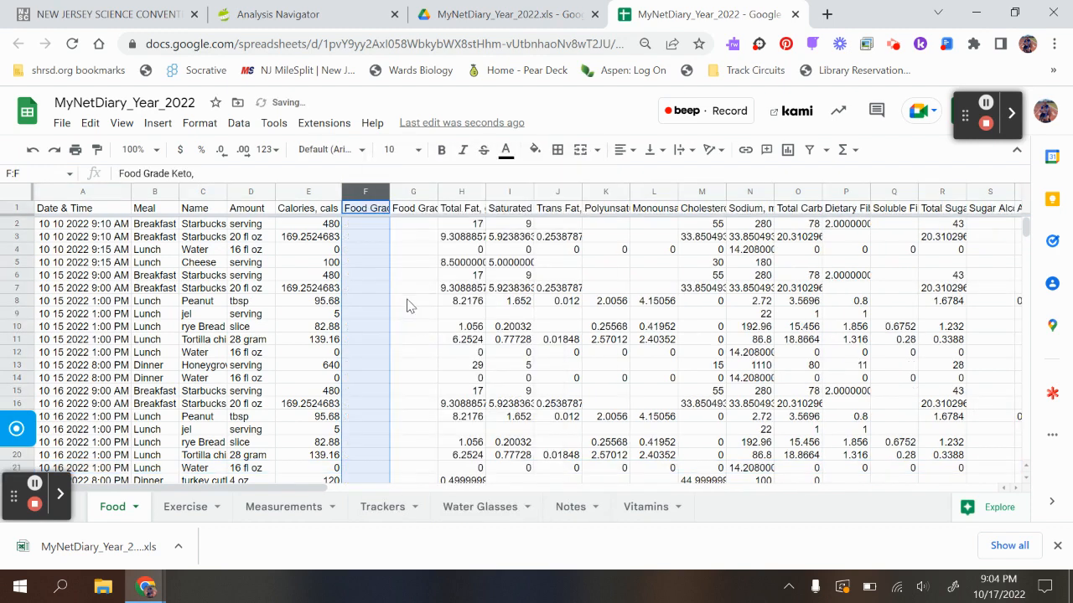
click(403, 240)
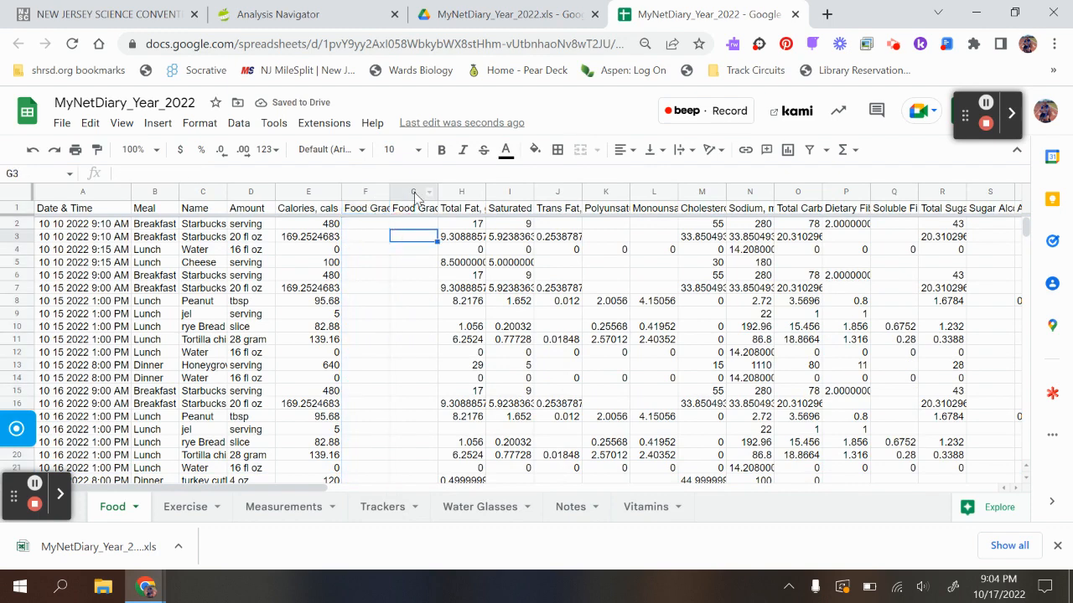
drag(366, 191, 412, 185)
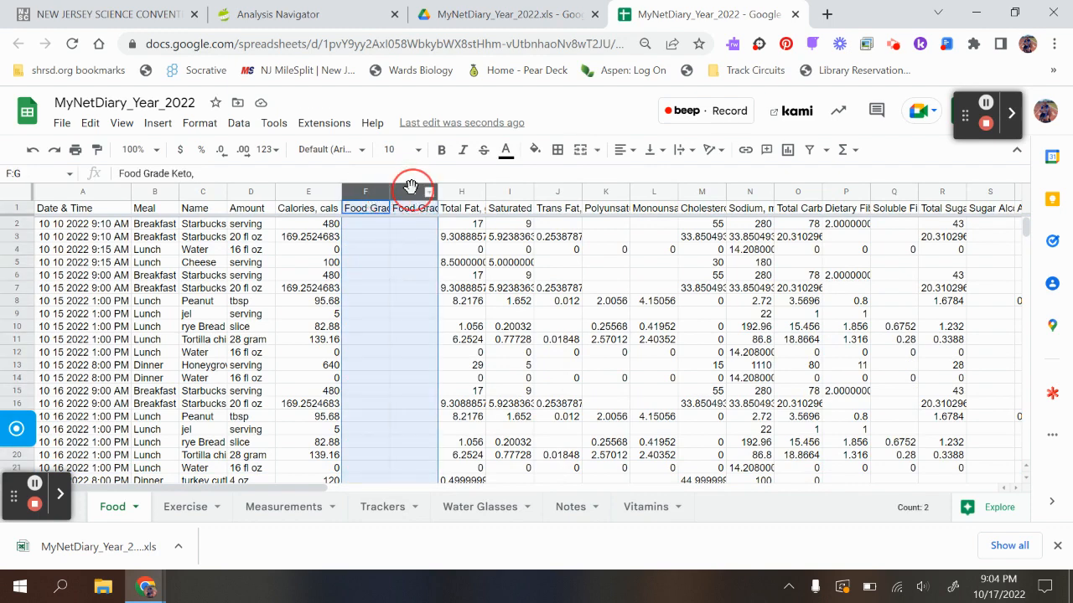
right_click(411, 220)
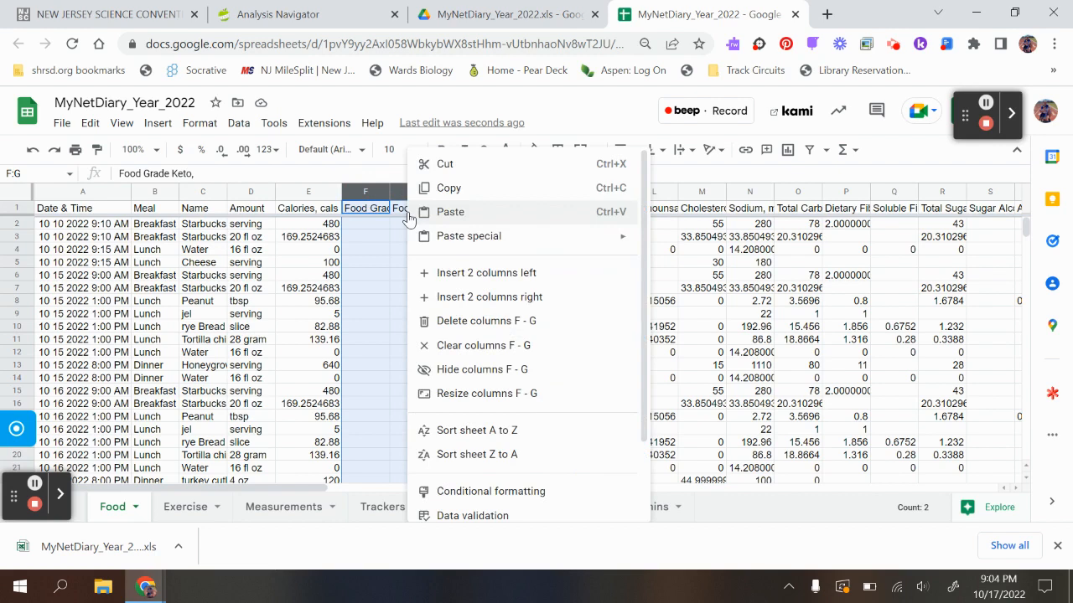
click(450, 325)
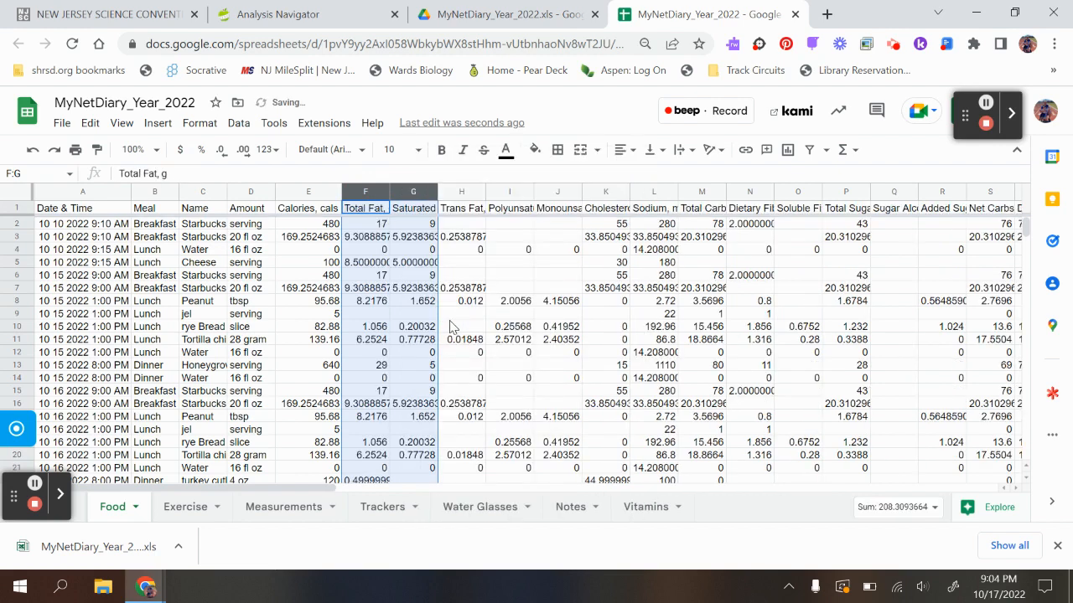
double_click(388, 192)
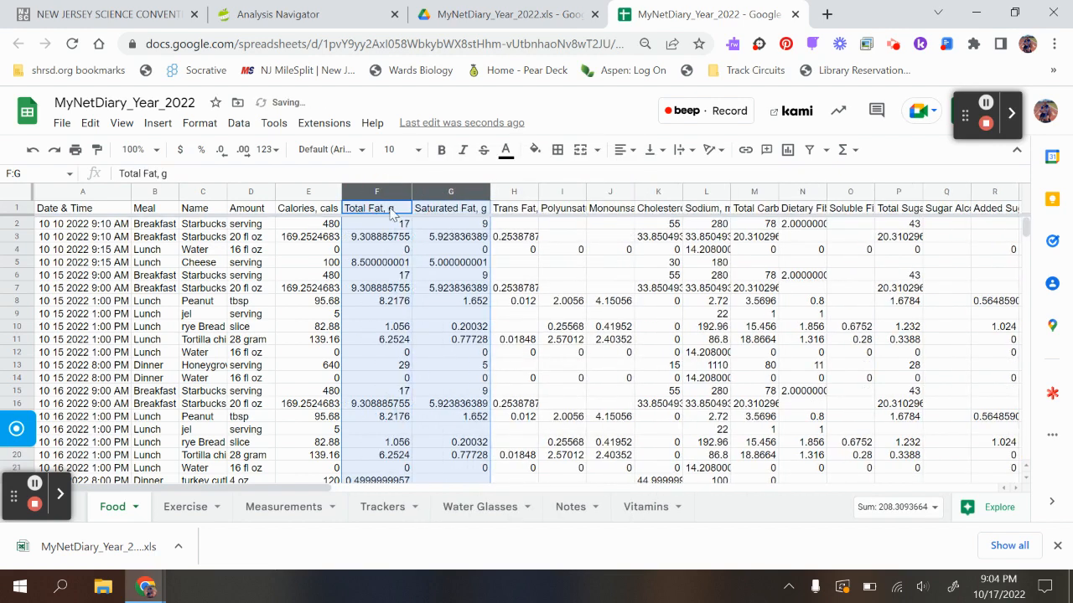
click(446, 209)
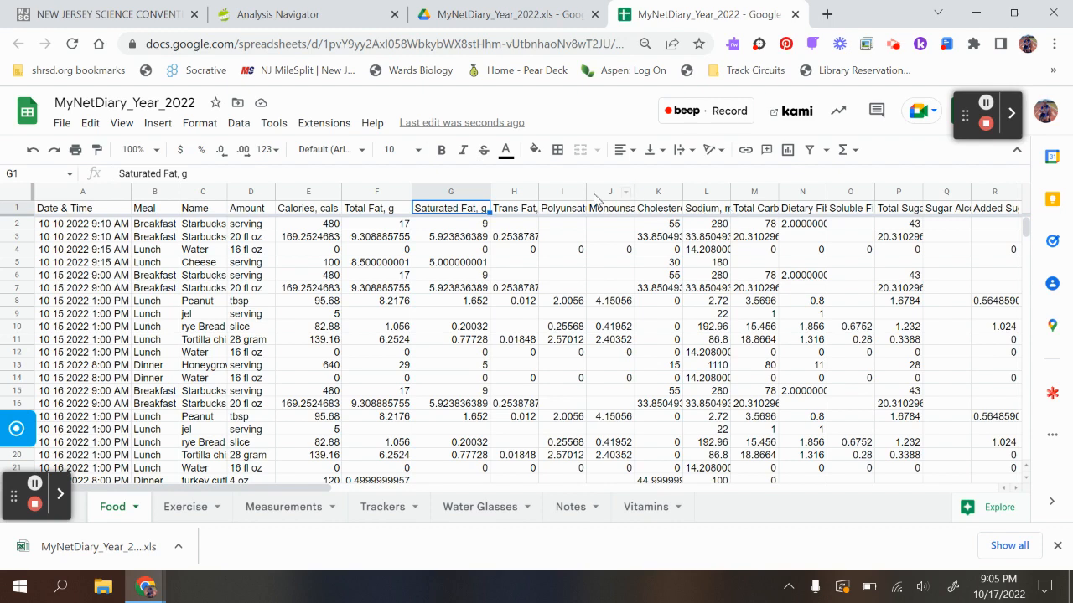
- Delete the columns from Saturated Fat through Sodium and fit the Total Carbs through Added Sugars columns to their contents
click(454, 186)
drag(453, 186, 700, 186)
right_click(616, 240)
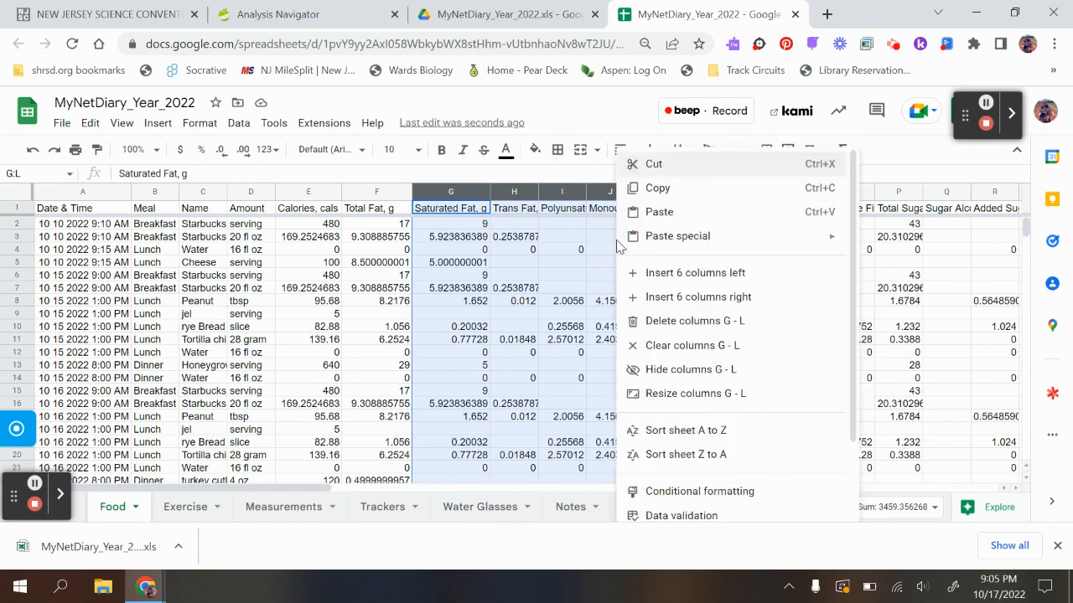
click(652, 321)
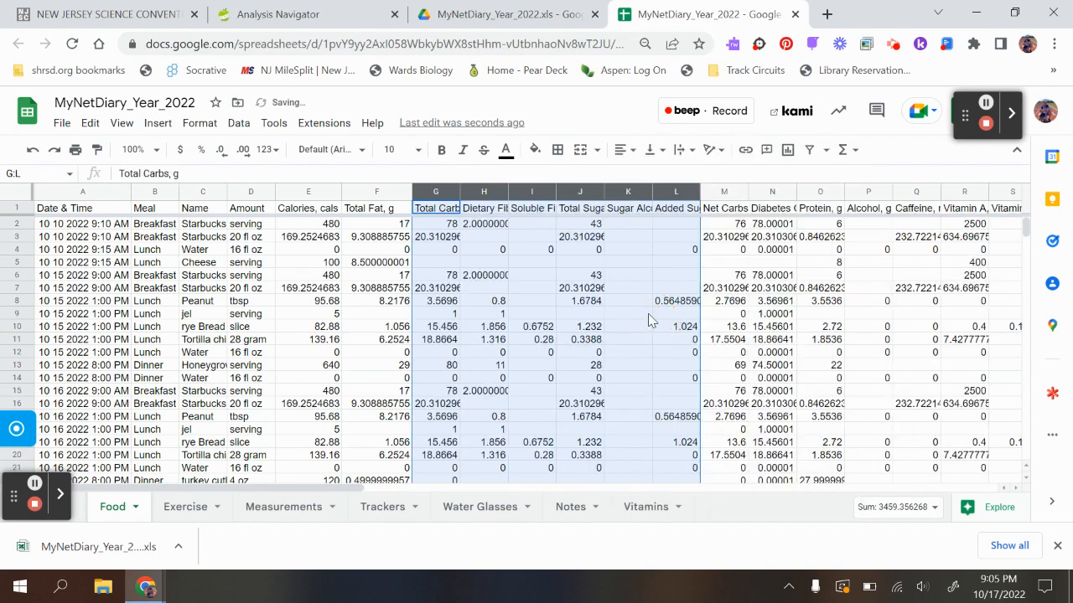
double_click(459, 192)
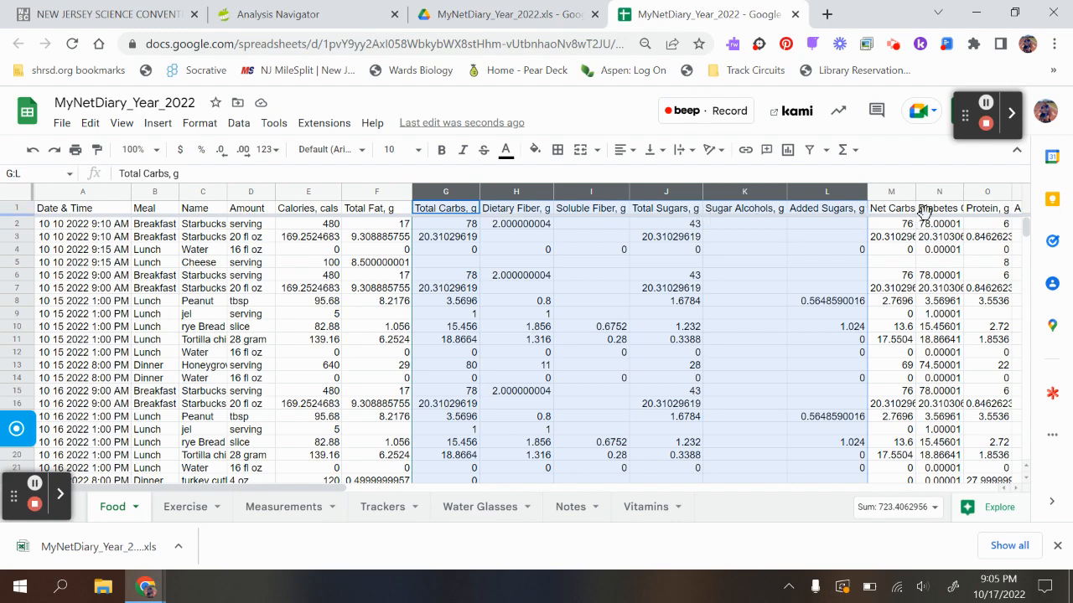
click(494, 250)
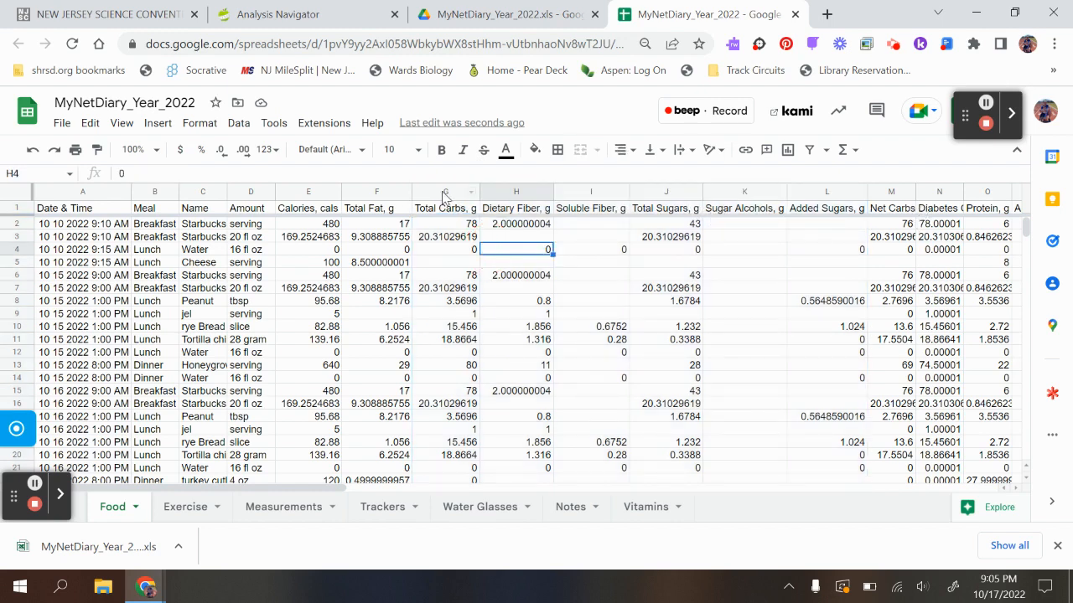
drag(444, 193, 926, 186)
right_click(929, 188)
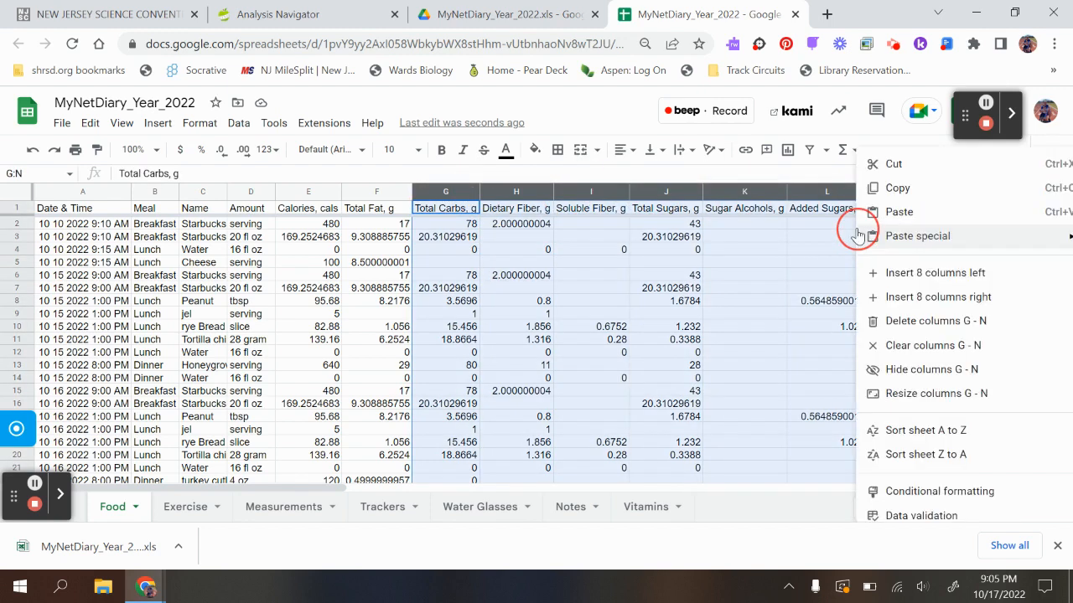
click(905, 321)
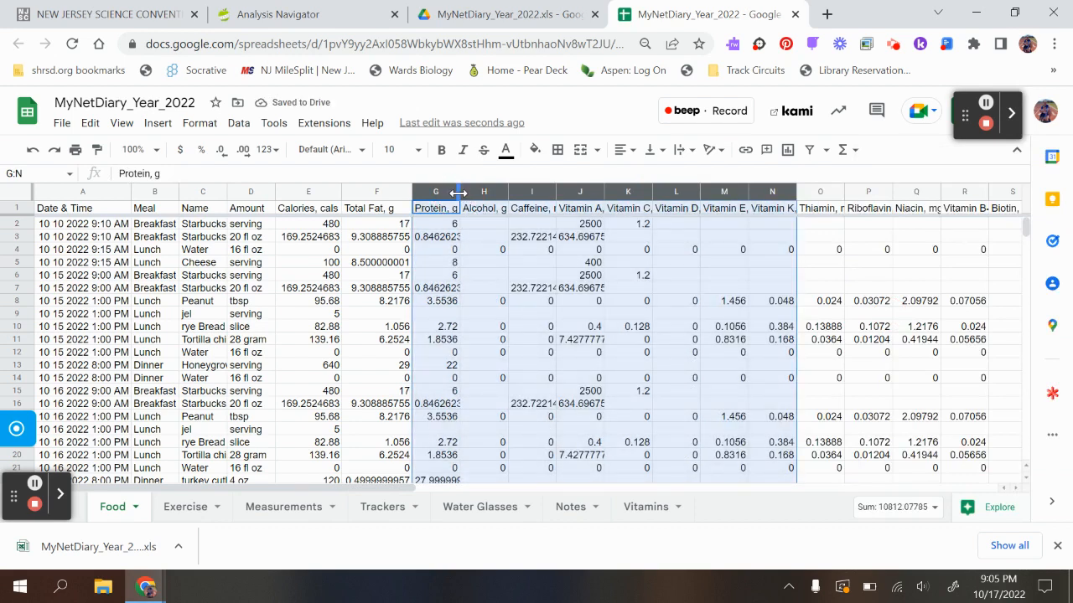
drag(459, 192, 482, 193)
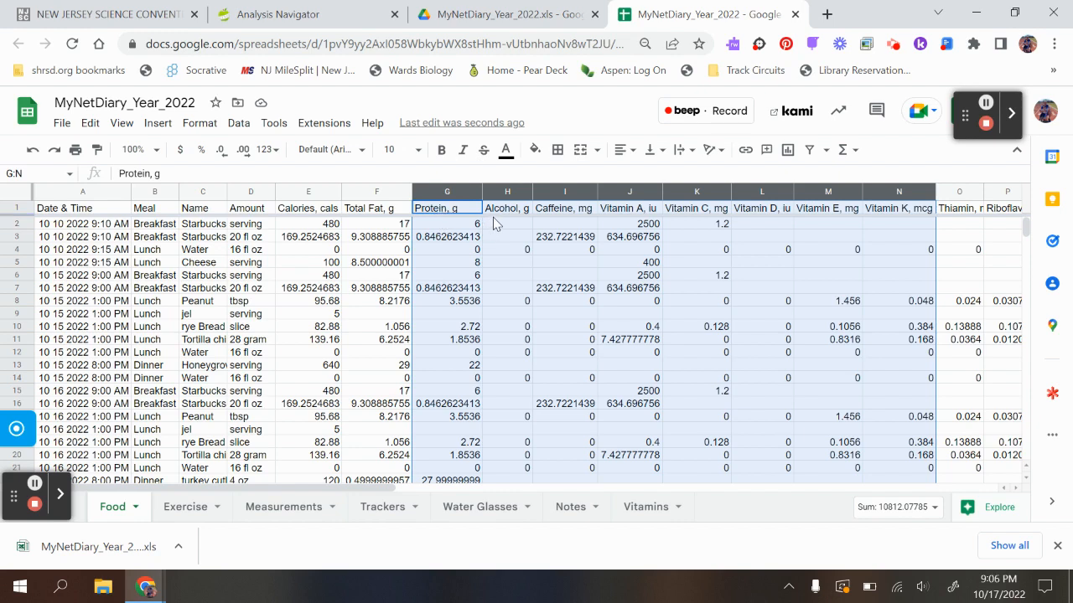
click(32, 151)
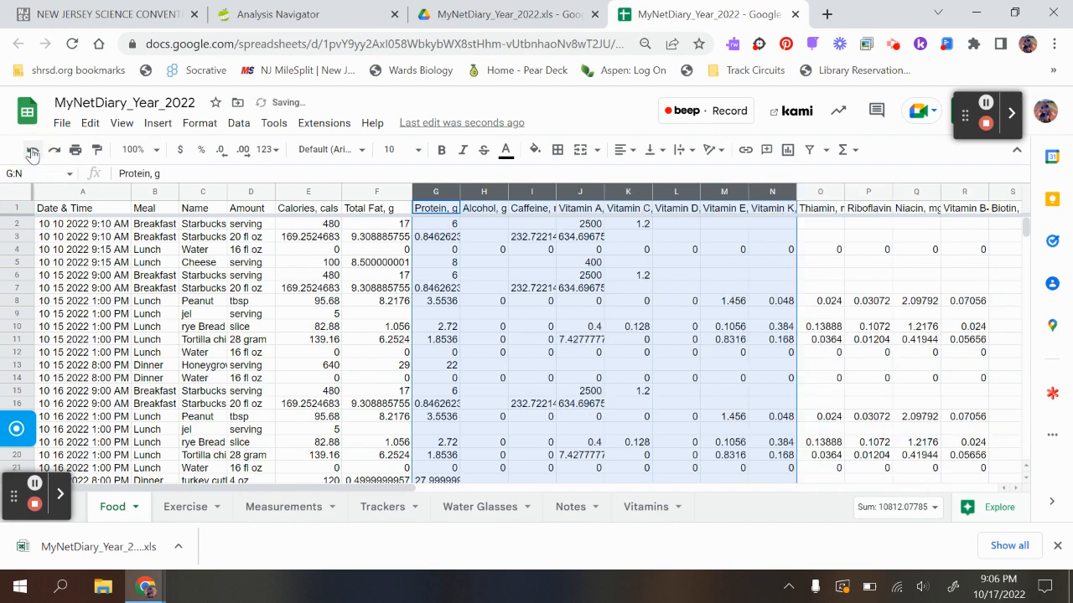
click(31, 151)
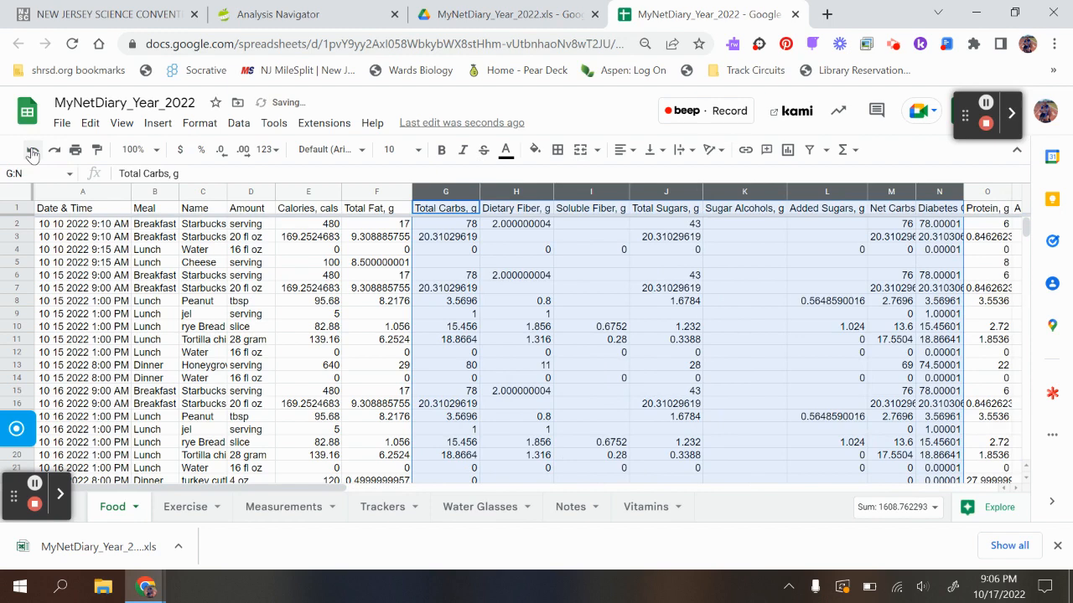
click(466, 277)
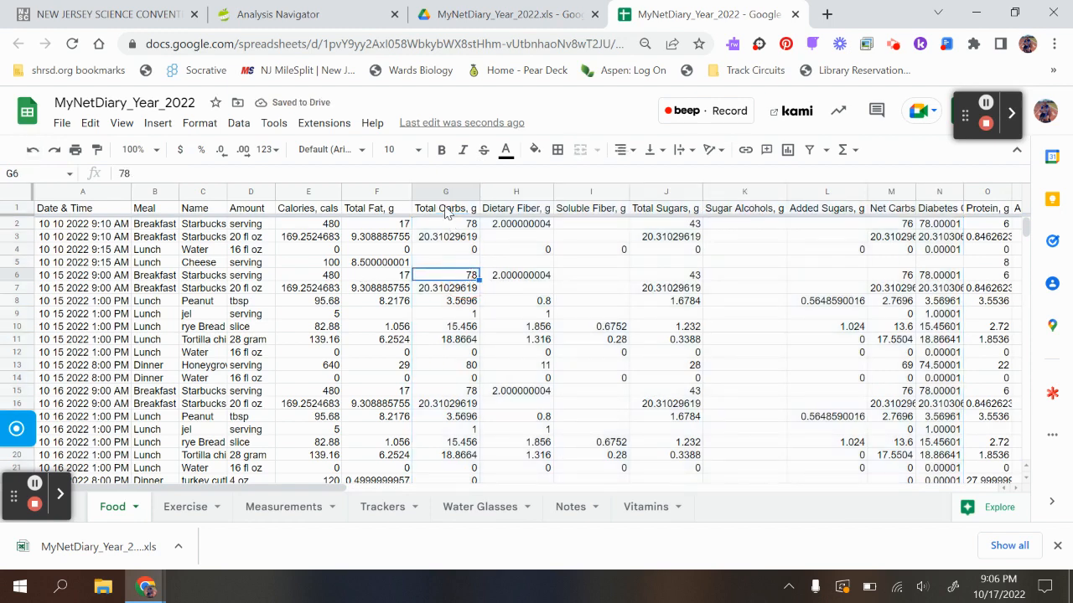
- Delete all seven columns between Total Carbs and Protein, and fit the Protein through Vitamin E columns to their contents
click(494, 200)
drag(494, 199, 621, 205)
drag(503, 192, 938, 198)
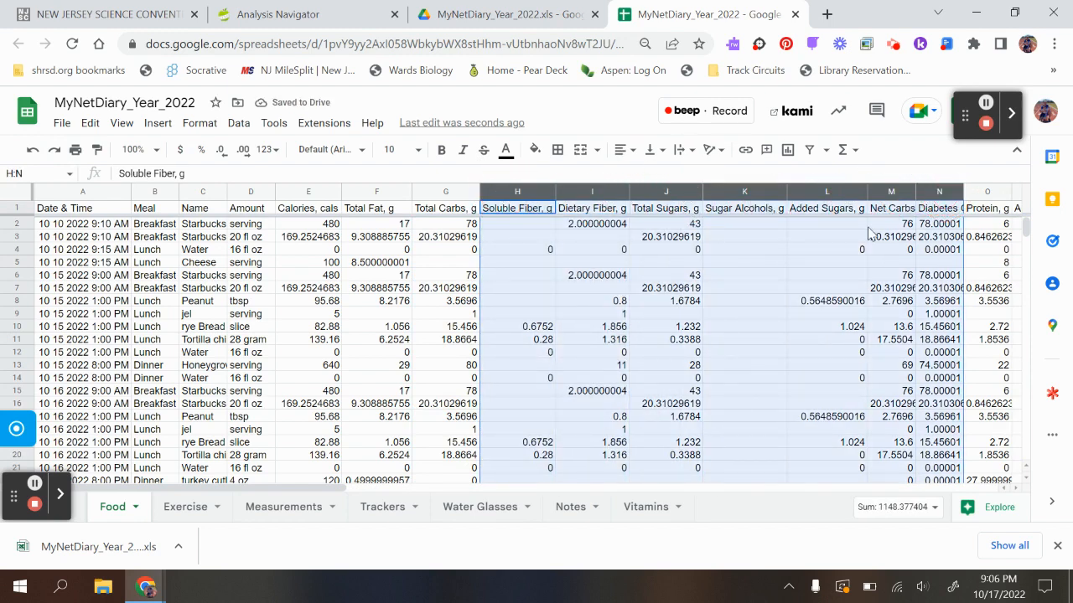
right_click(798, 251)
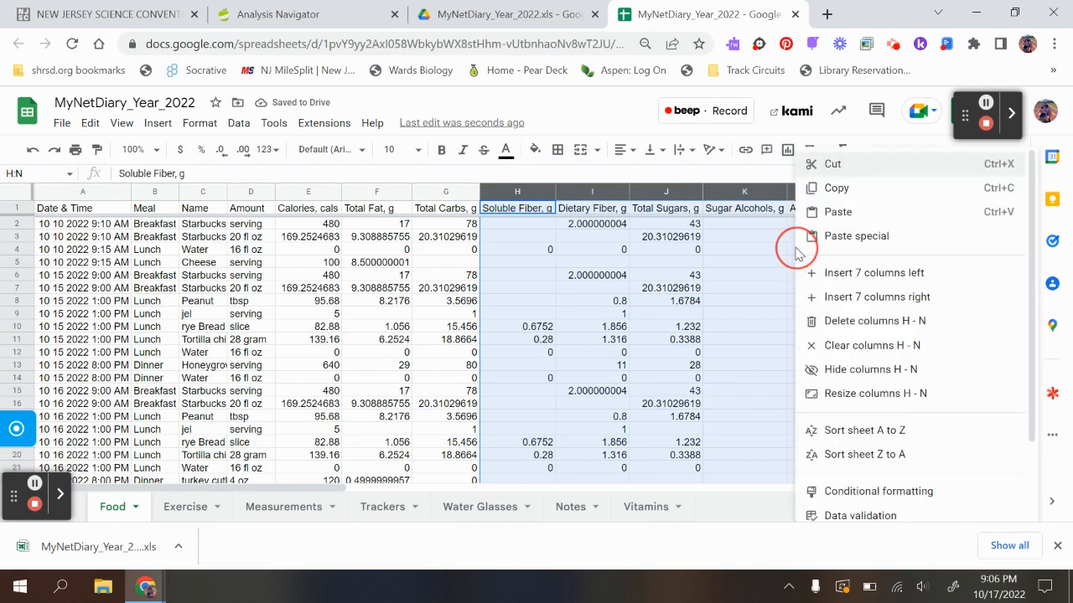
click(834, 323)
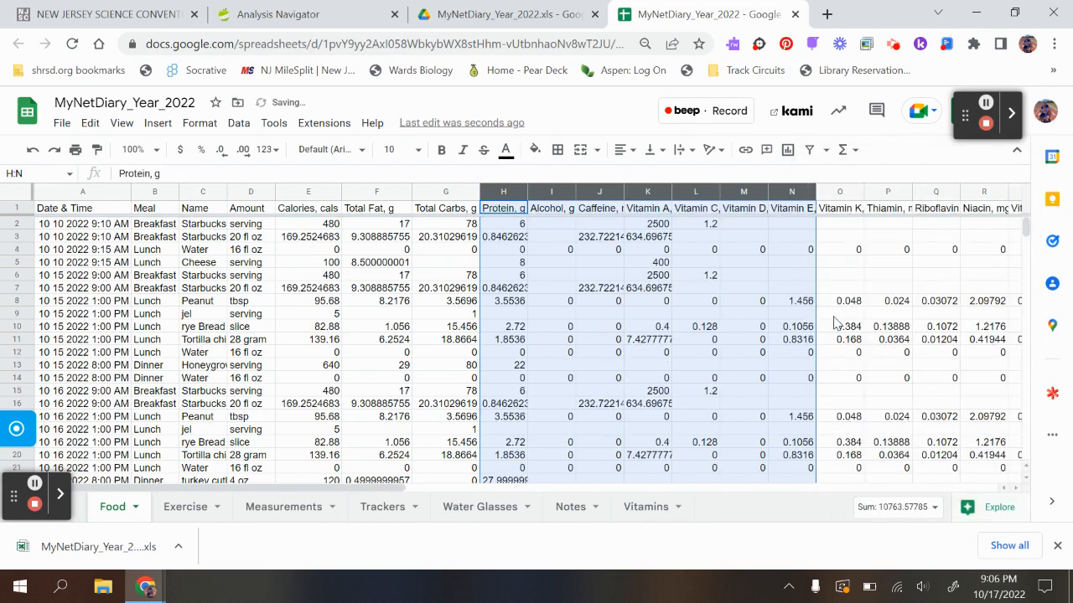
double_click(528, 191)
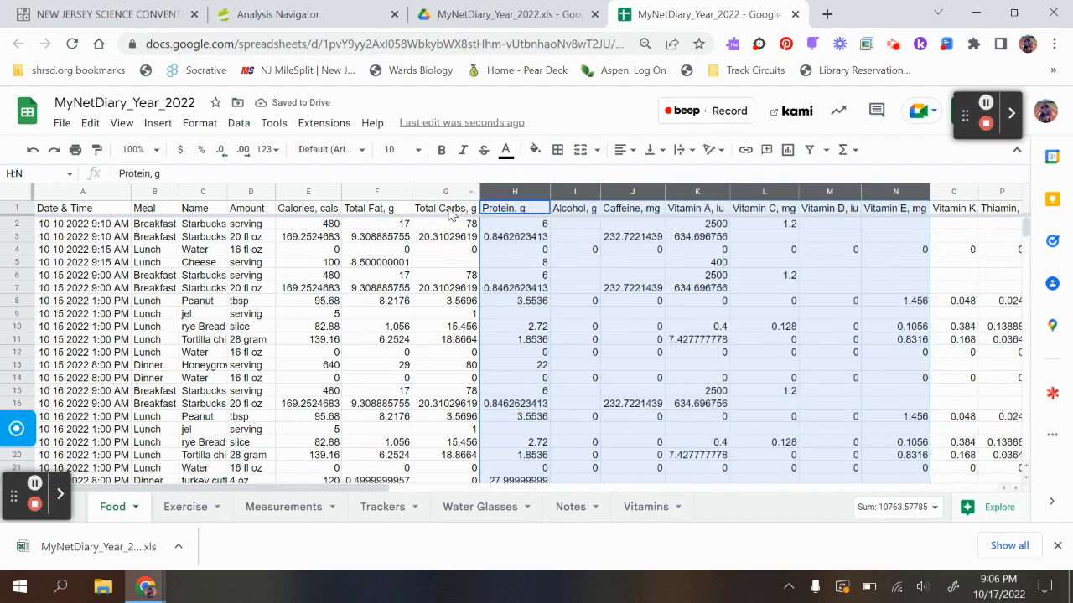
- Delete every column after Protein, from Alcohol in column I through column AY
click(579, 211)
drag(575, 191, 829, 201)
drag(930, 223, 1045, 219)
right_click(926, 194)
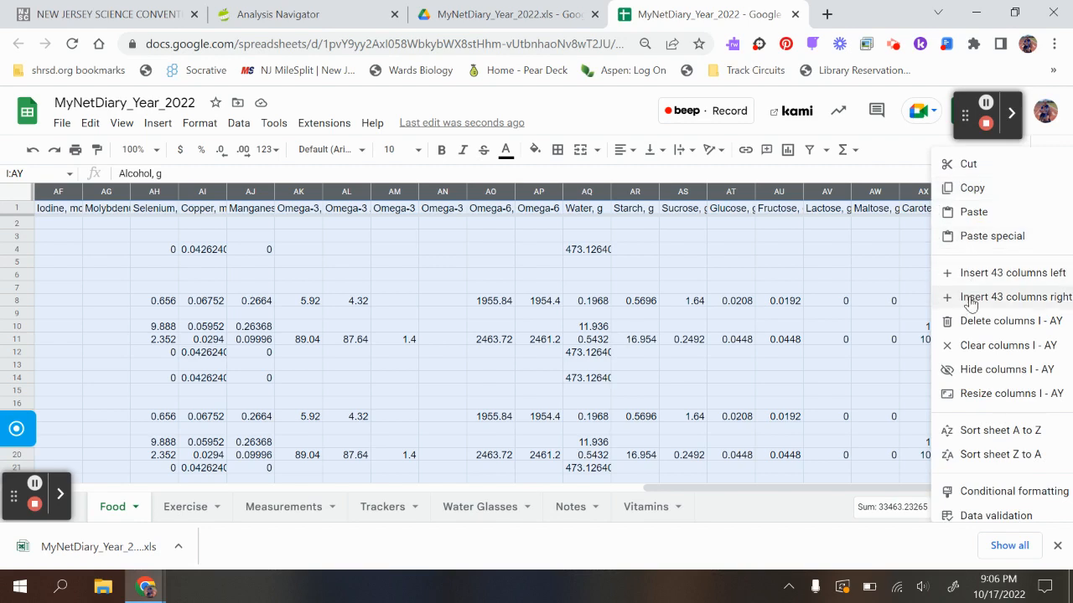
click(970, 323)
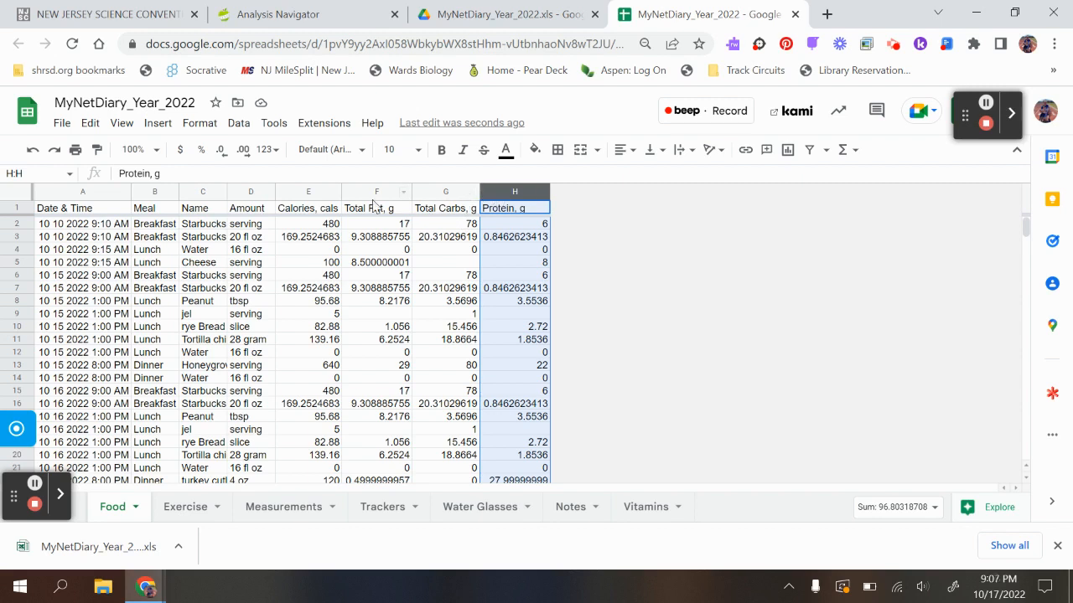
- Reduce the decimal places of the Calories, Total Fat, Total Carbs and Protein columns to whole numbers
click(315, 201)
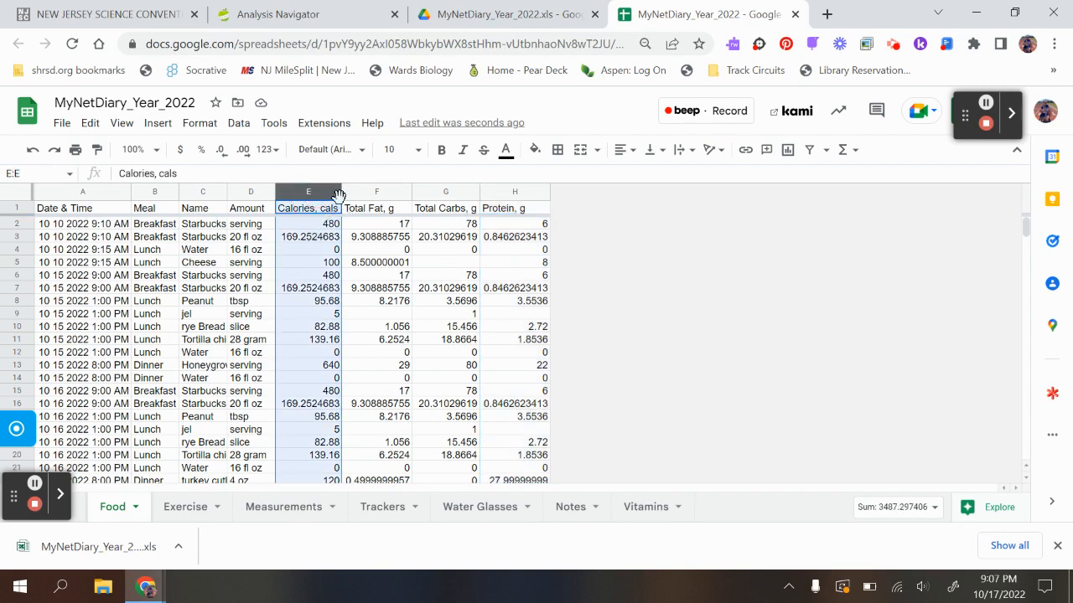
click(222, 155)
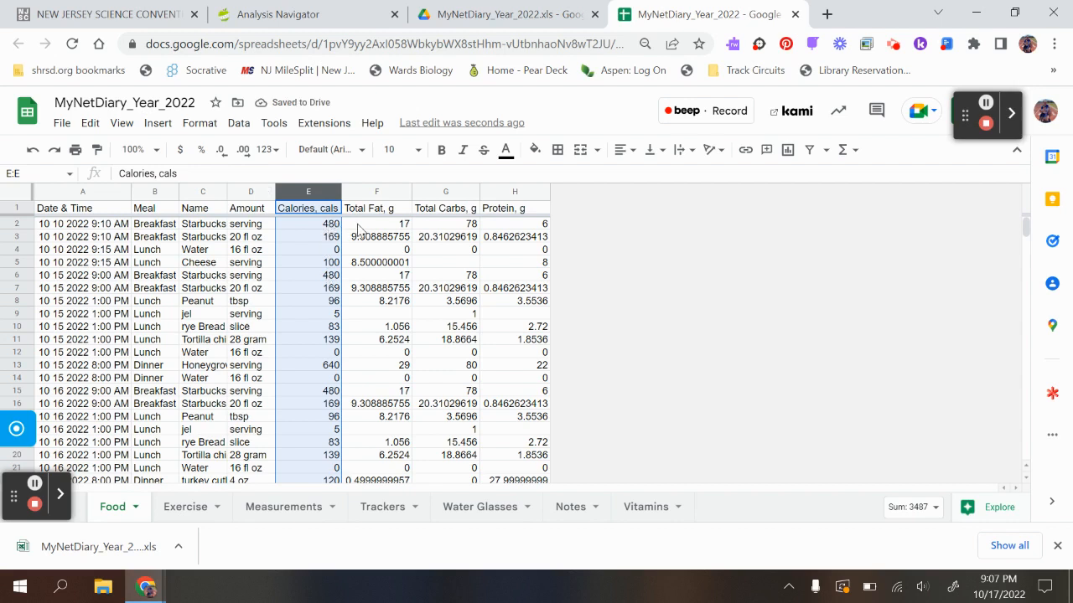
click(374, 192)
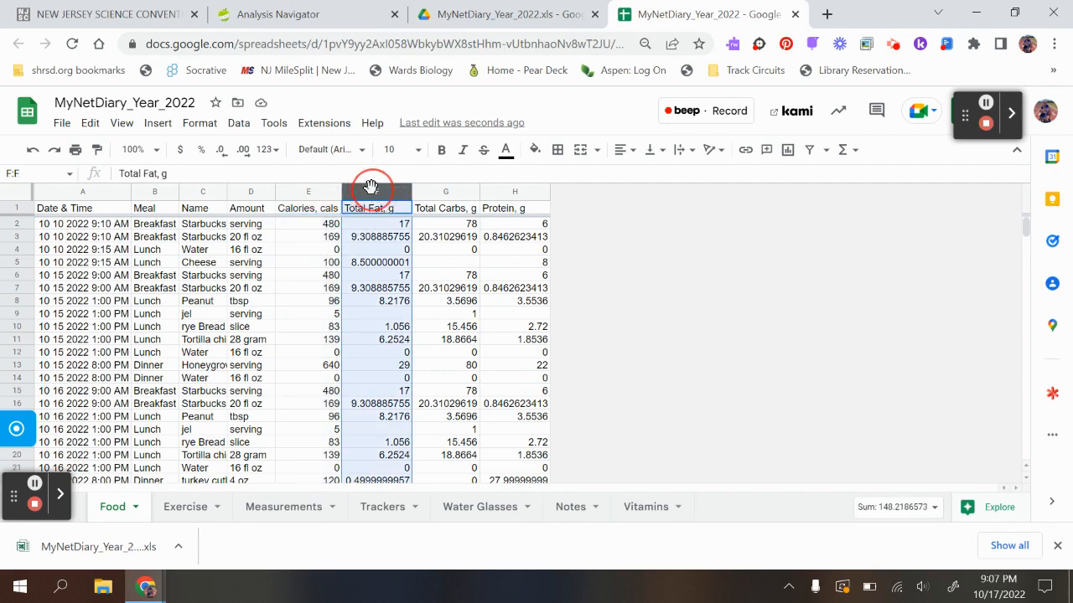
click(222, 151)
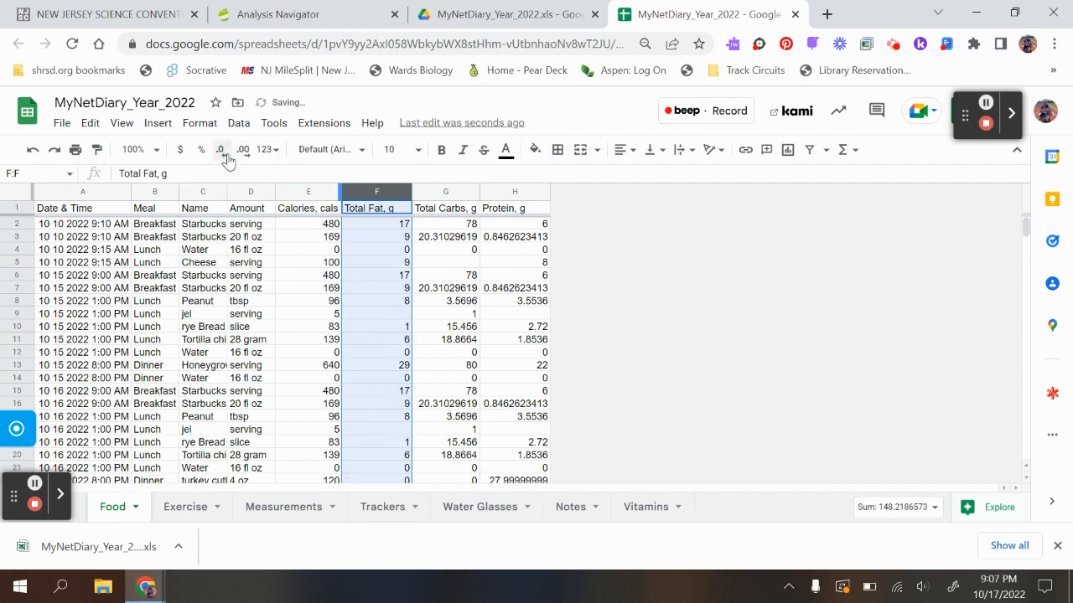
click(447, 192)
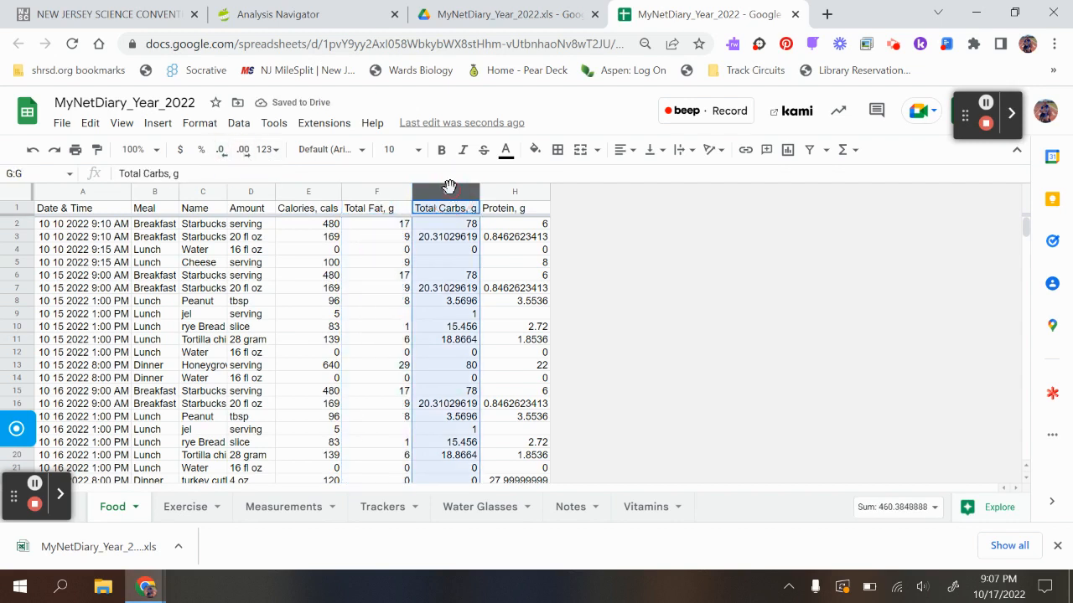
click(225, 151)
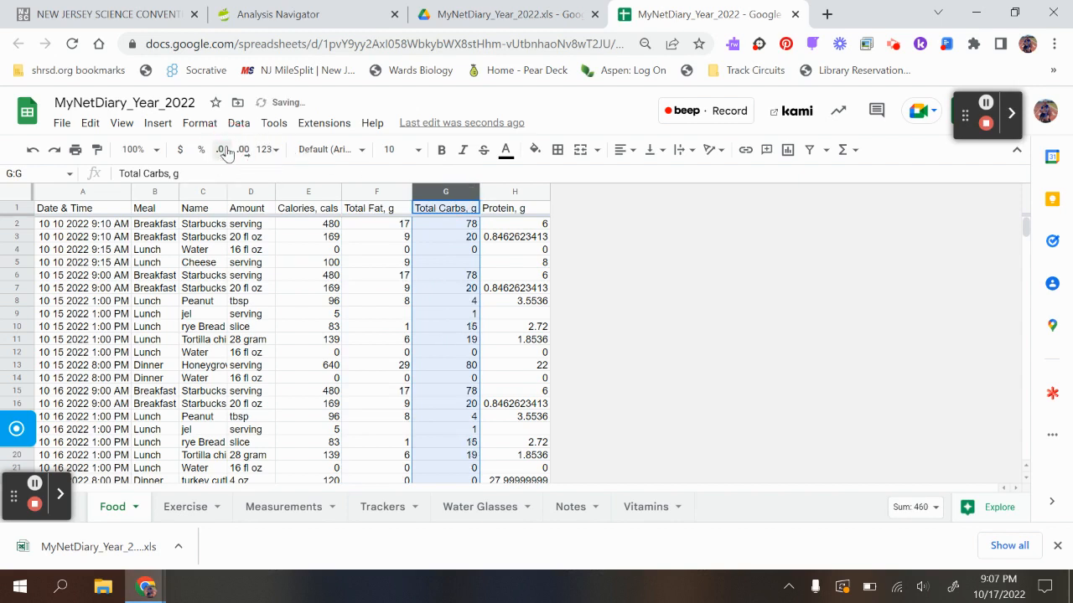
click(504, 192)
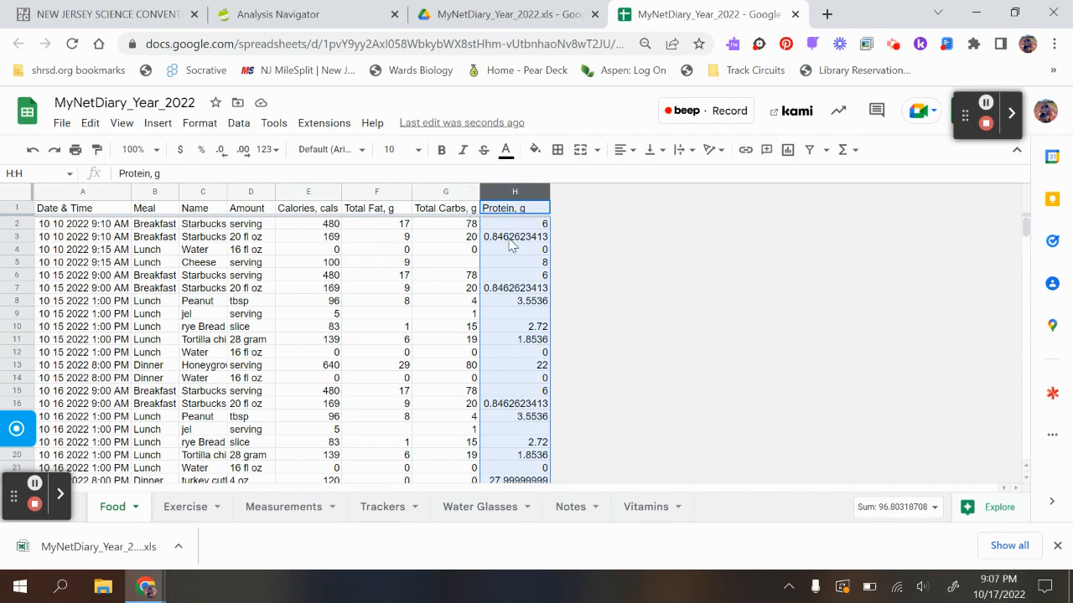
click(222, 150)
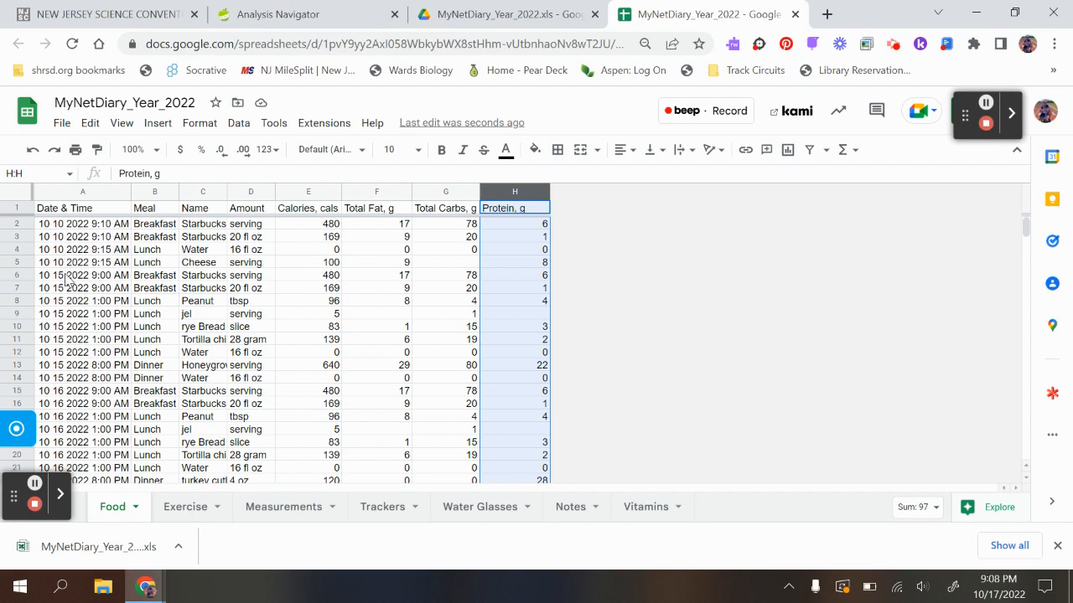
- Insert one blank row below row 5, after the last 10/10/2022 food entry
click(18, 261)
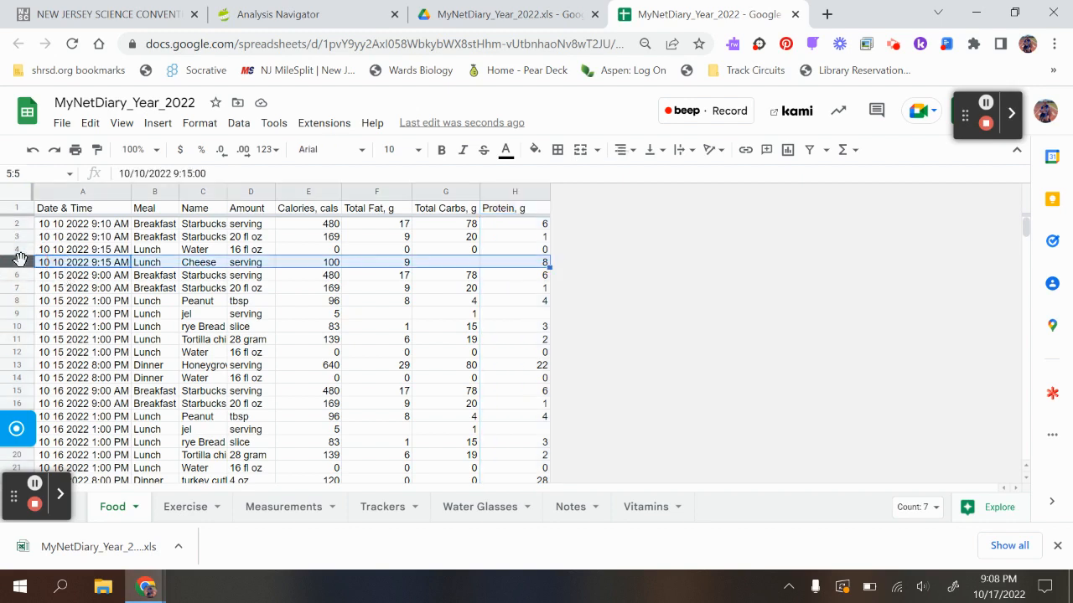
click(157, 128)
mouse_move(181, 177)
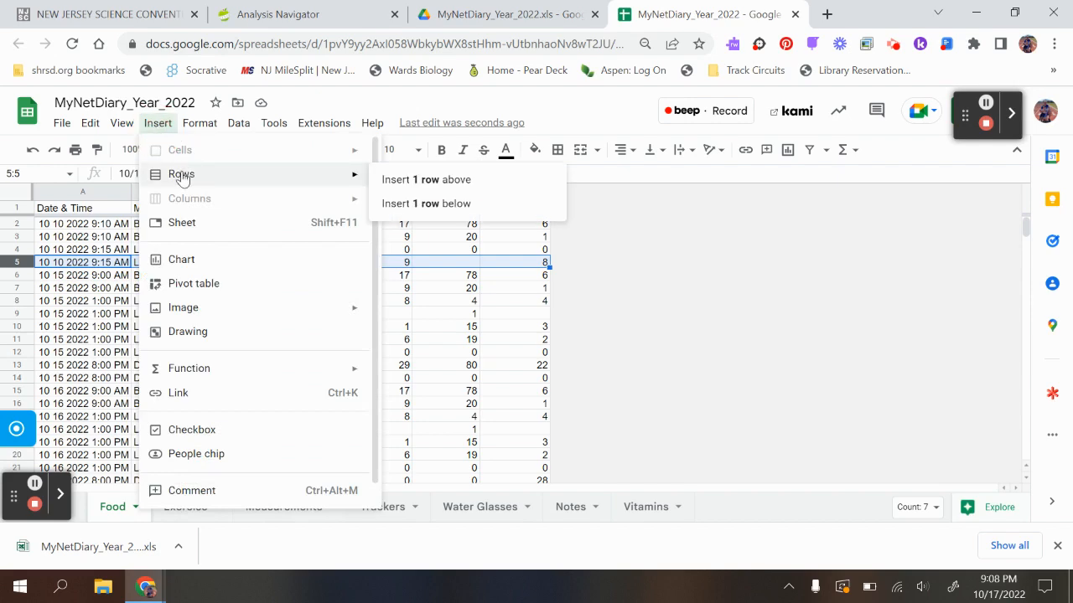
click(416, 205)
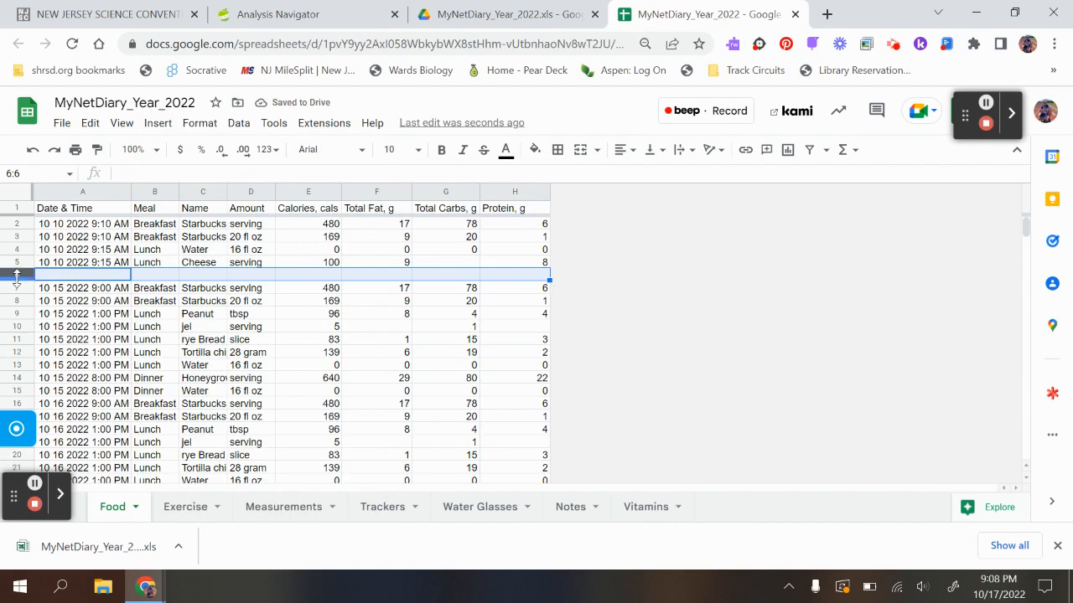
- Insert a second blank row directly below row 6, ahead of the first 10/15/2022 food entry
click(157, 123)
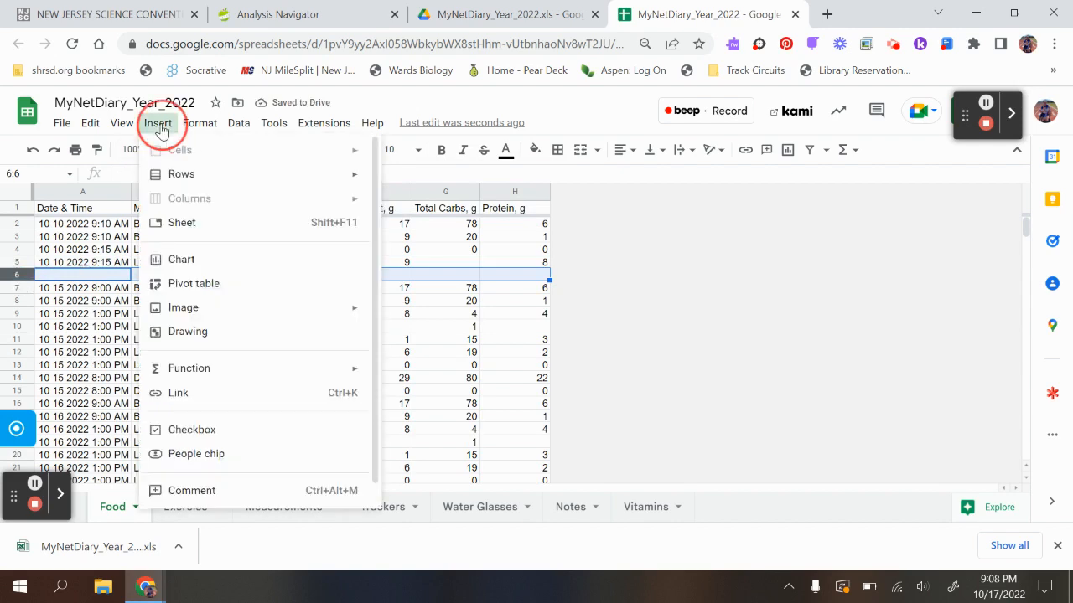
mouse_move(183, 174)
click(411, 206)
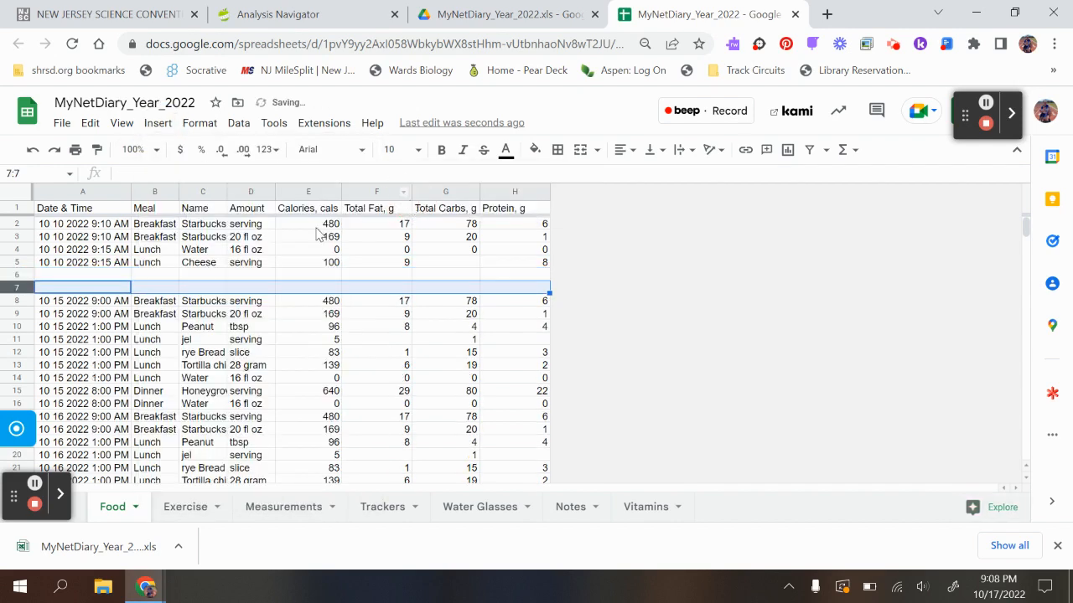
- Label cell A6, under the last 10/10/2022 entry, as Totals
click(74, 277)
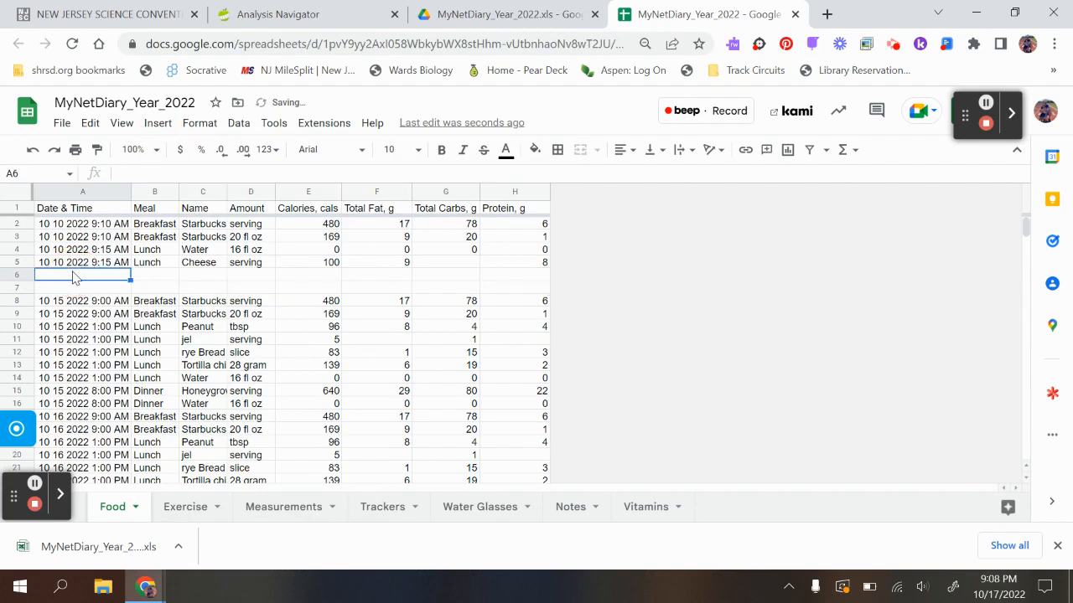
text(Tha)
key(BackSpace)
key(BackSpace)
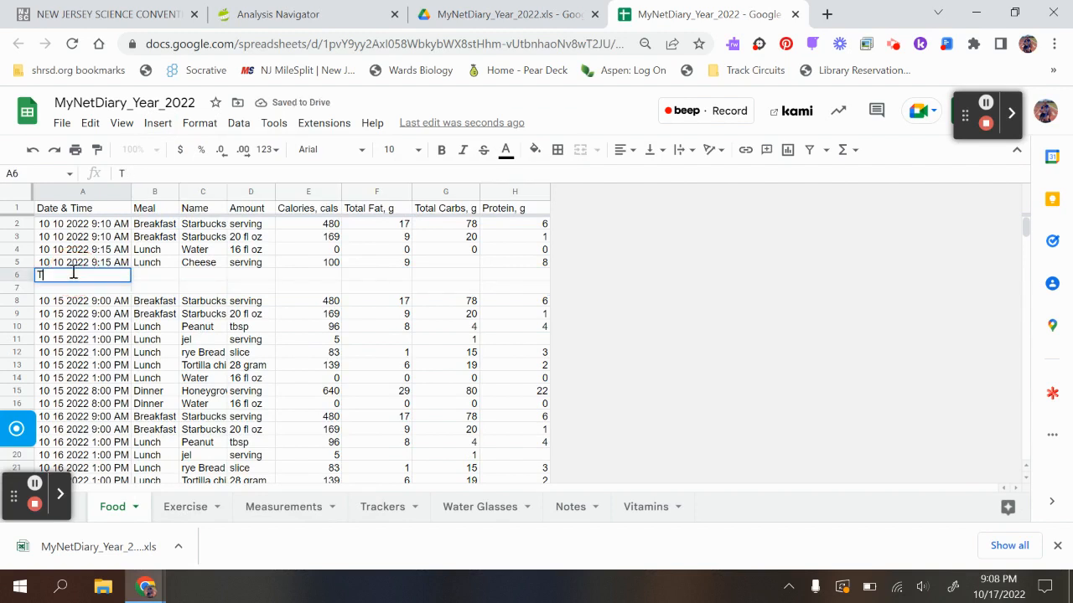
text(otals)
key(Tab)
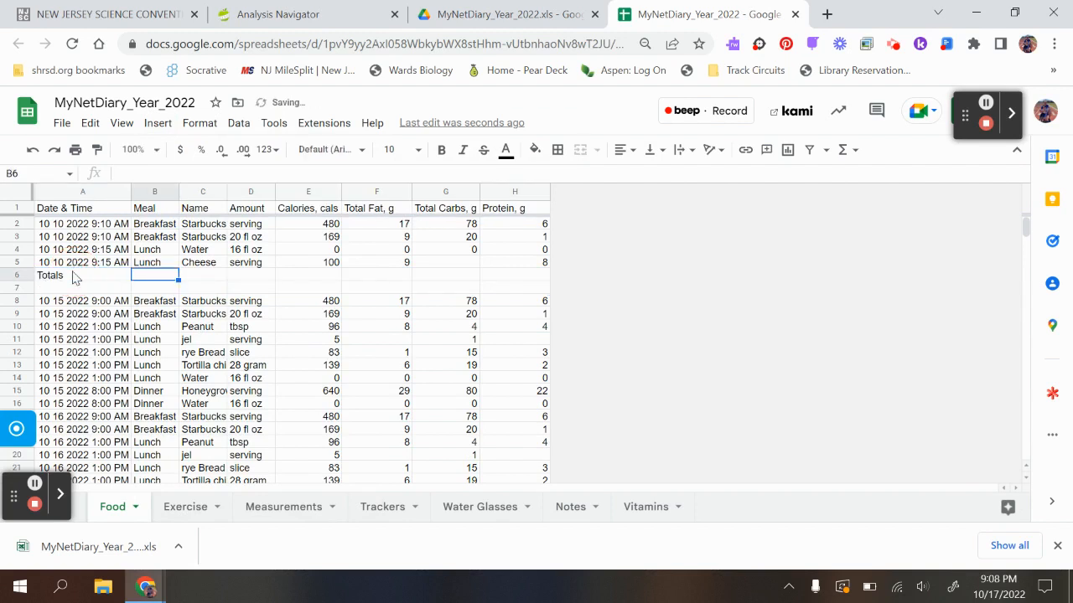
- Total the 10/10/2022 calories in cell E6 with a SUM of E2:E5
key(Tab)
key(Tab)
key(Tab)
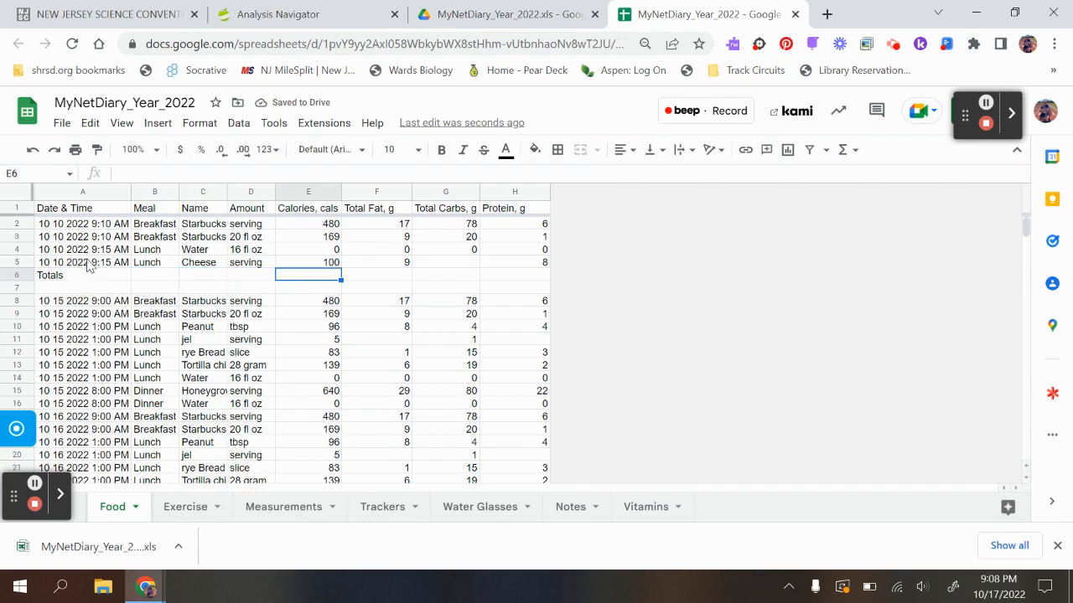
click(323, 228)
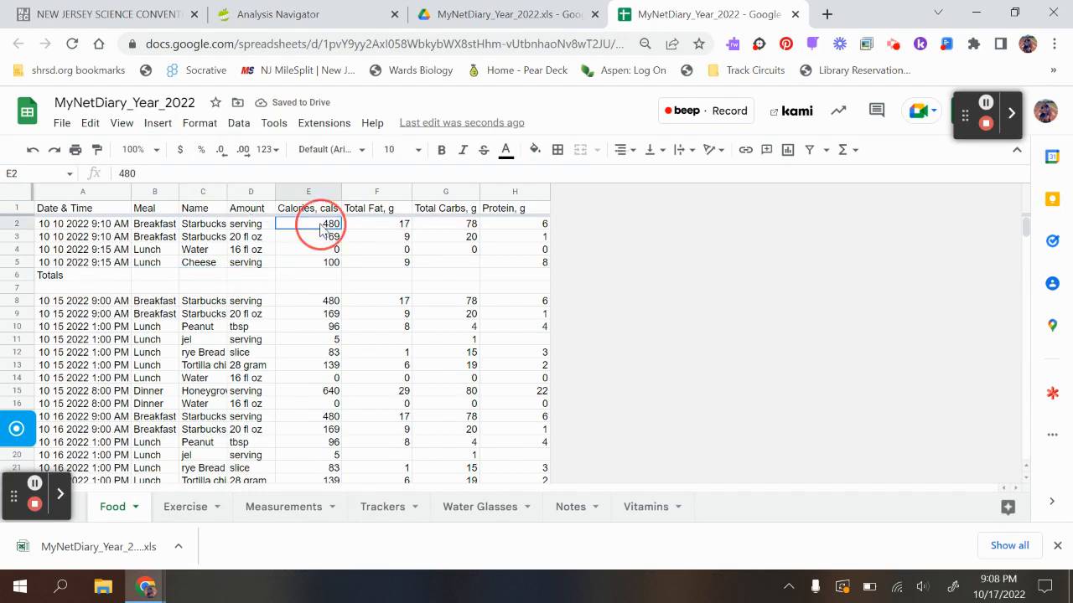
drag(320, 232, 328, 265)
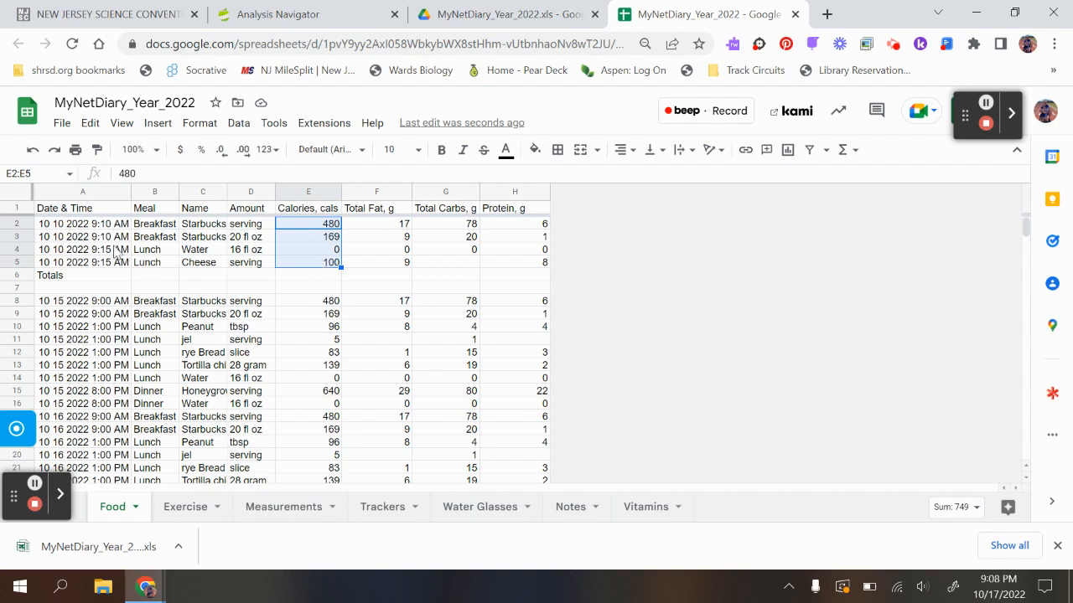
click(853, 153)
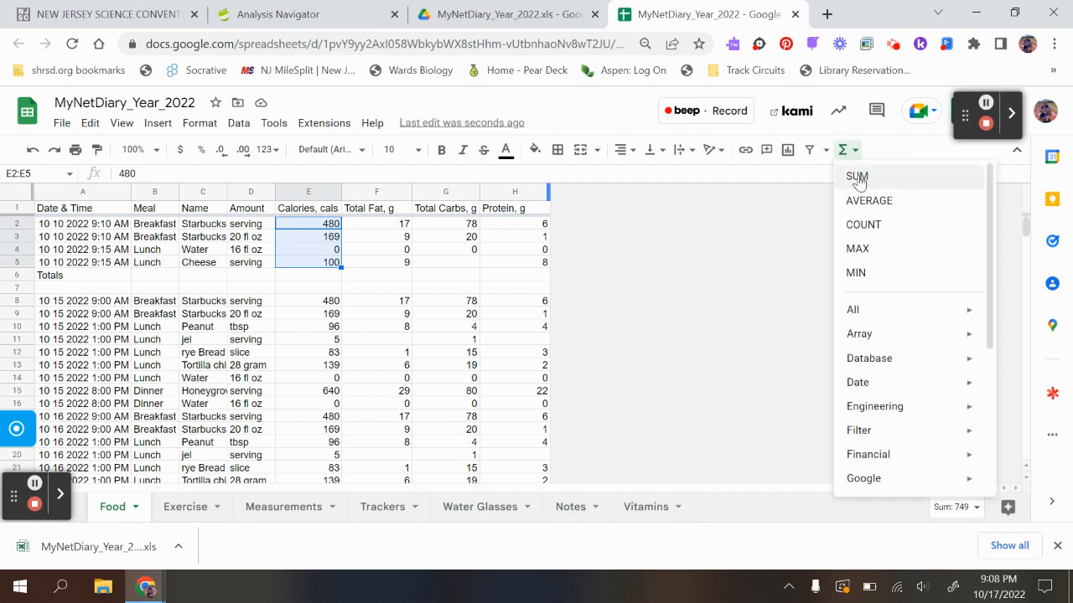
click(856, 177)
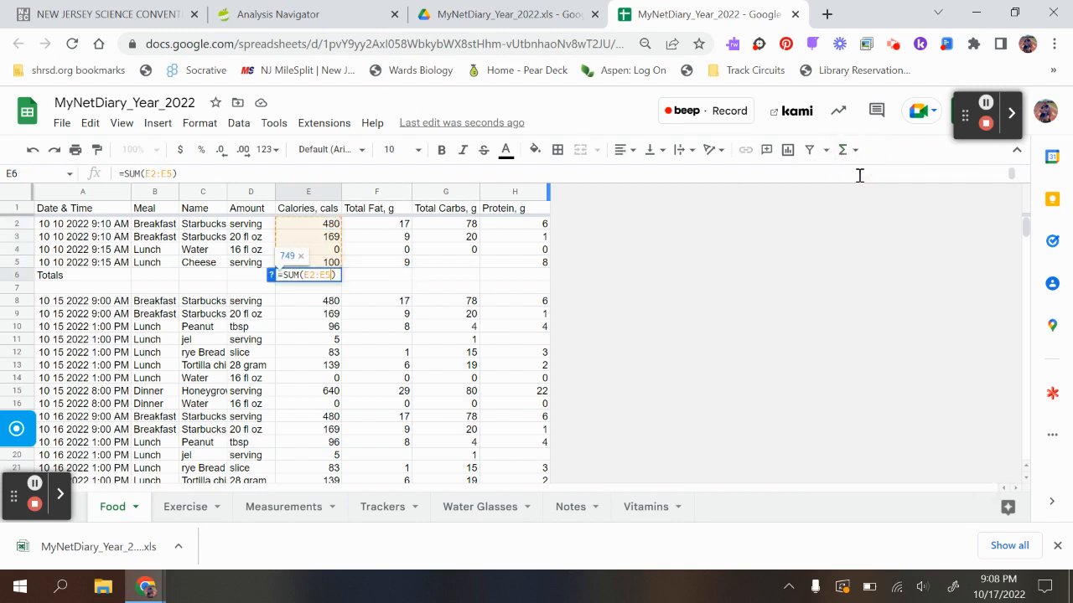
click(375, 279)
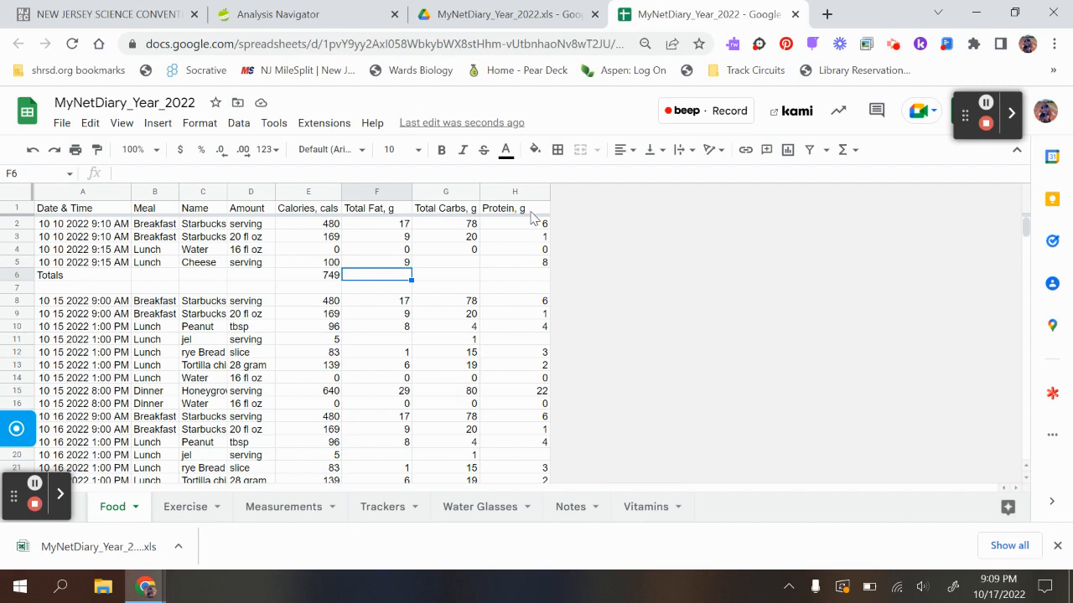
- Insert one blank column before Total Carbs and another blank column before Protein
click(433, 193)
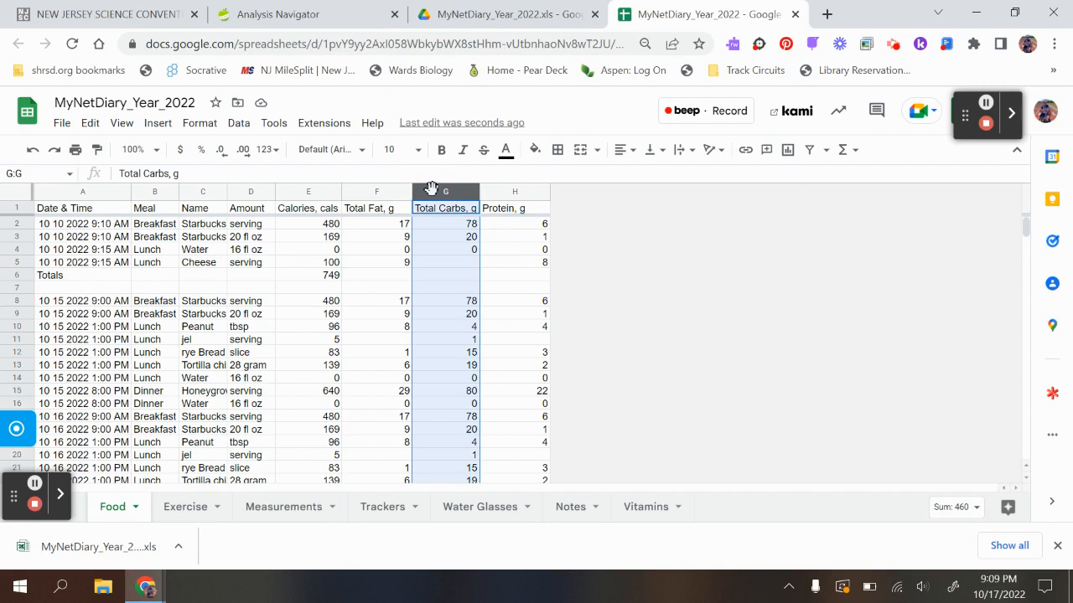
click(156, 123)
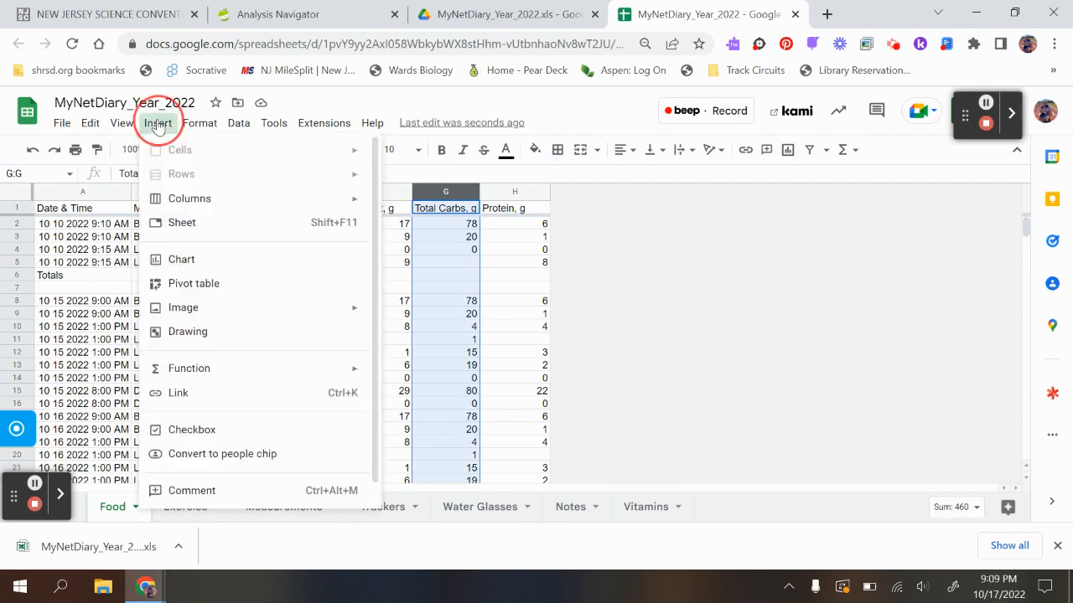
mouse_move(178, 201)
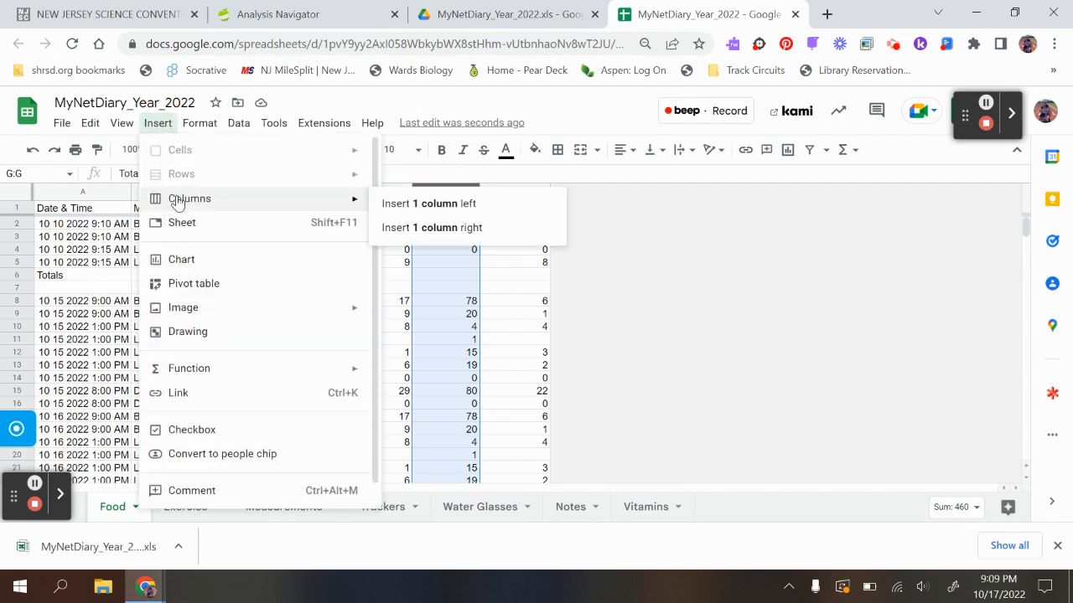
click(415, 213)
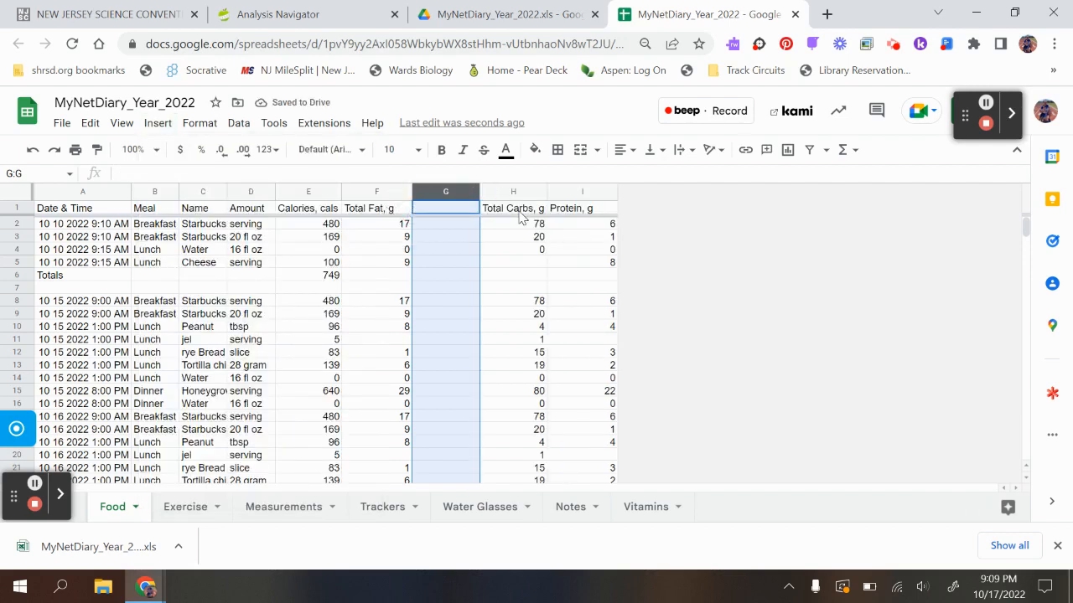
click(579, 193)
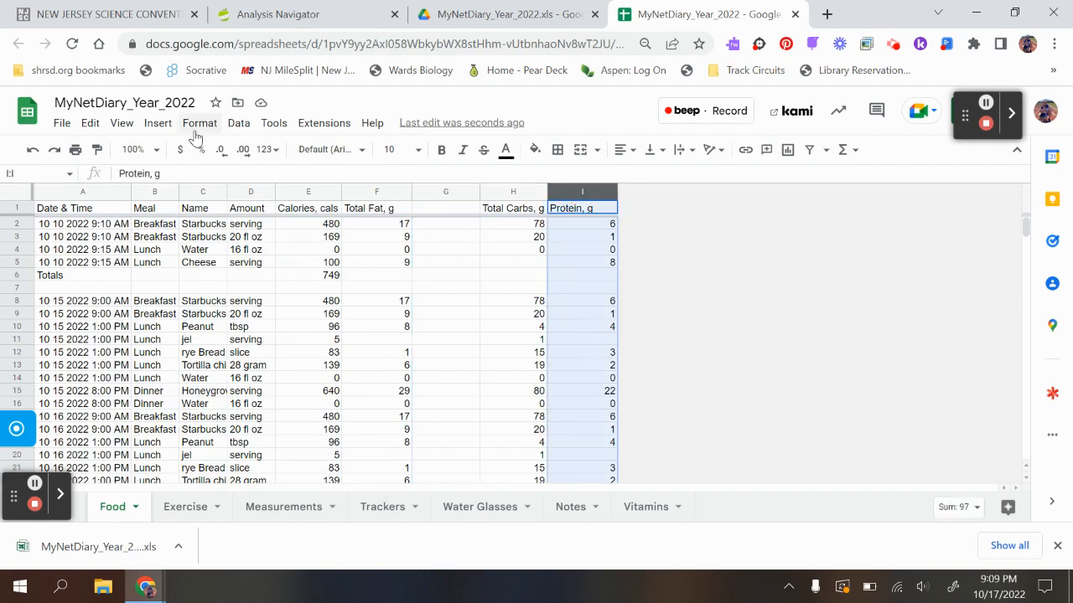
click(157, 130)
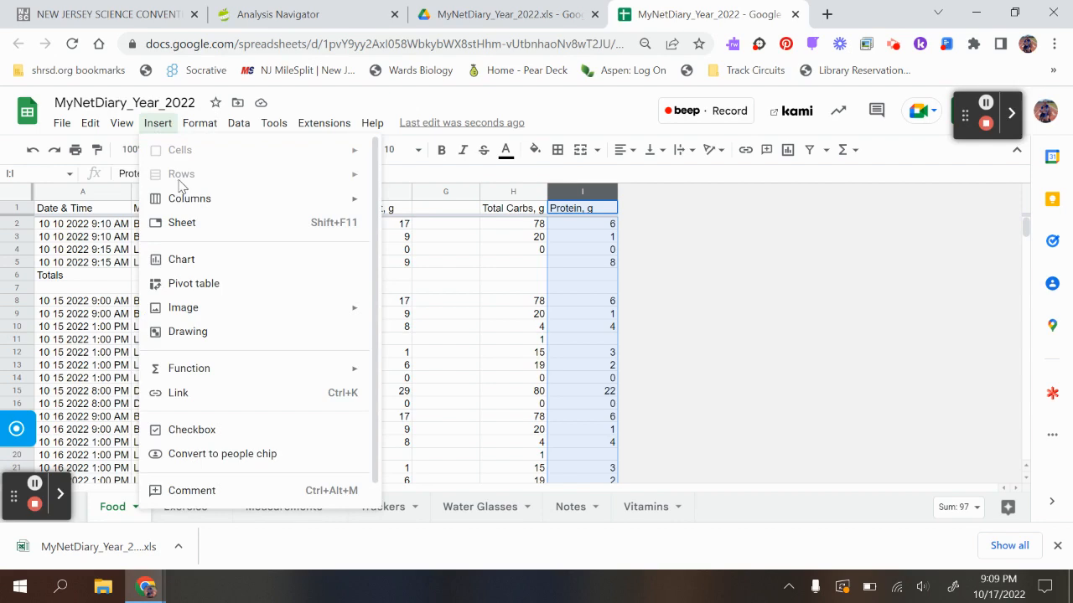
mouse_move(346, 203)
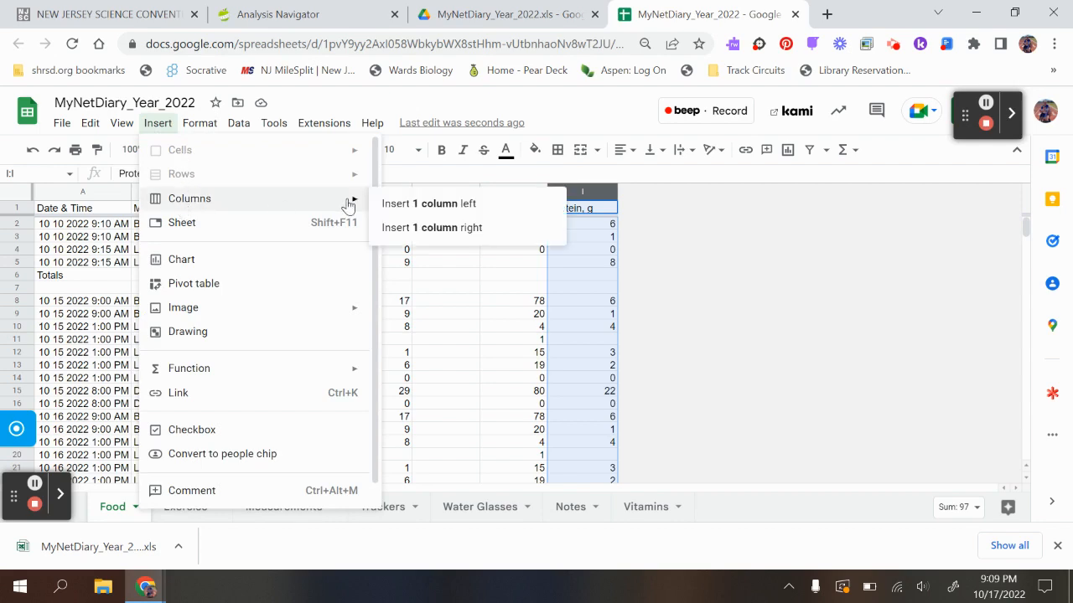
click(407, 205)
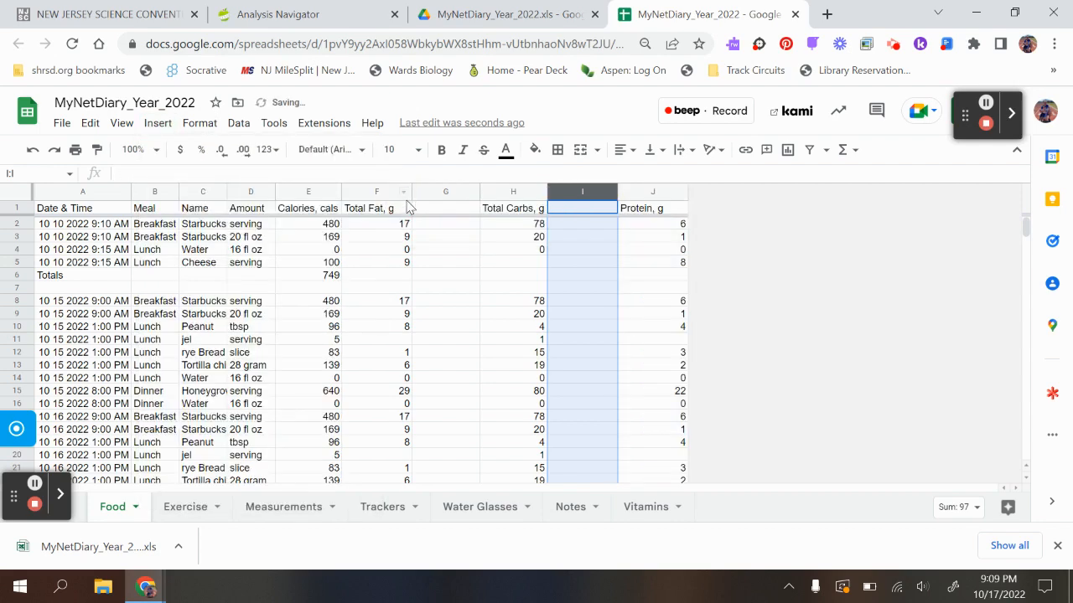
- Enter the header Total Fat Calories in G1 and fit column G to its contents
click(446, 212)
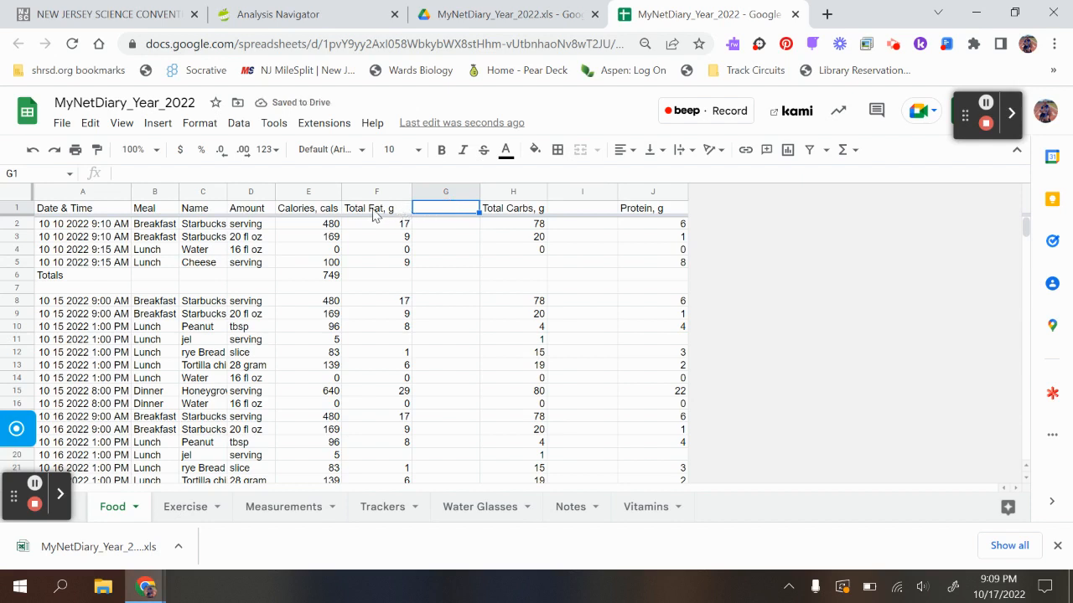
click(431, 209)
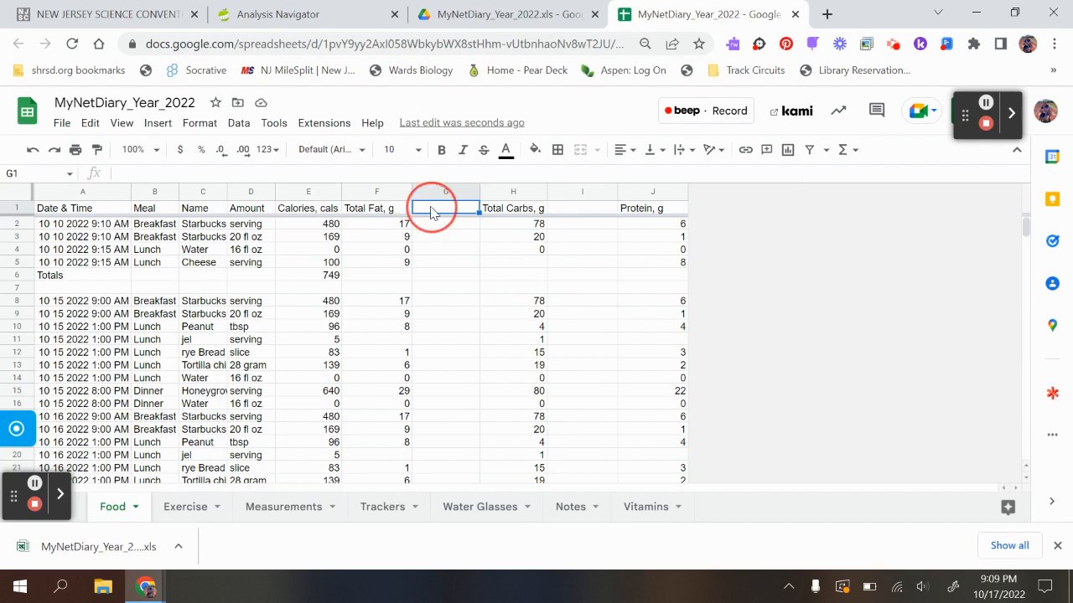
text(Total)
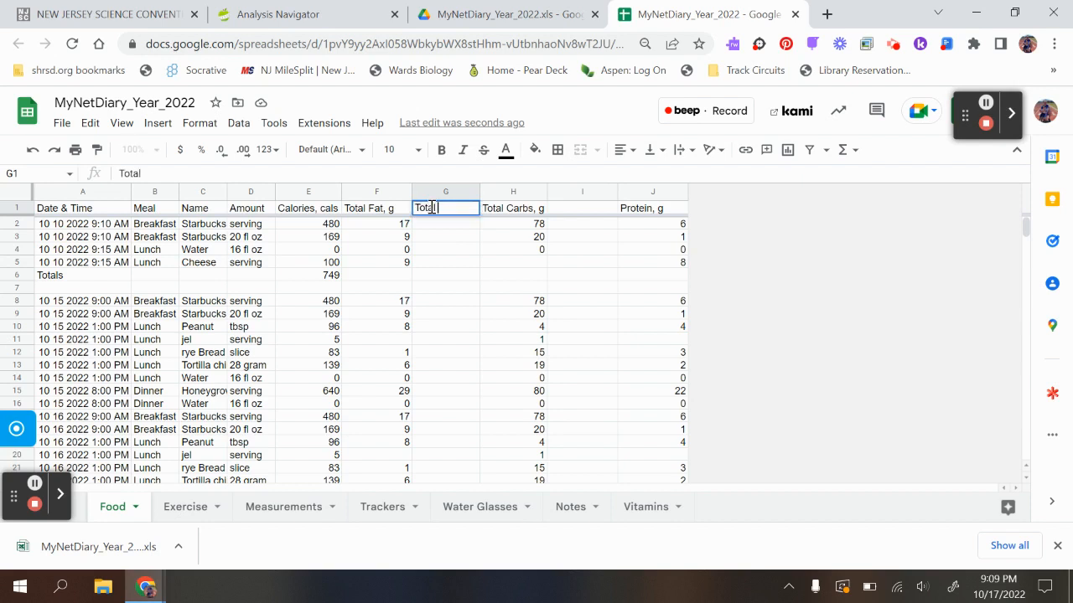
text( Fat Calor)
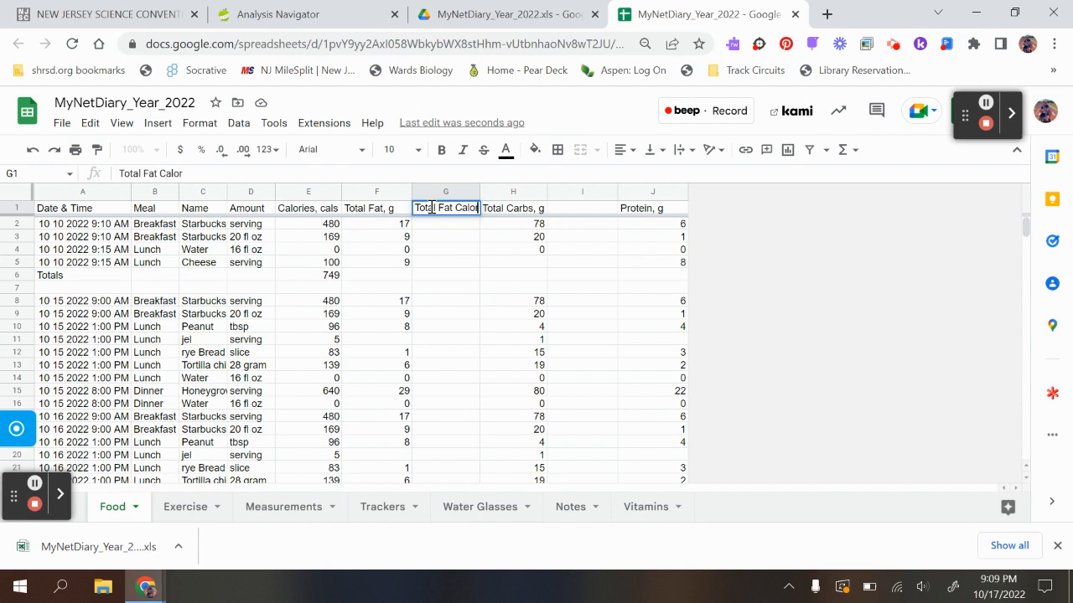
text(ies)
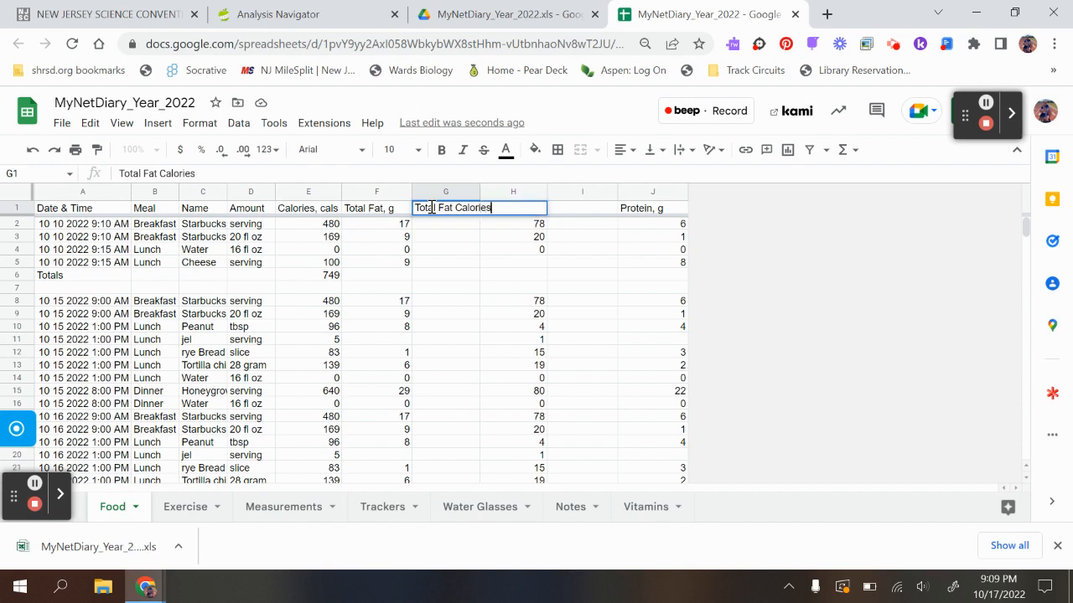
click(476, 261)
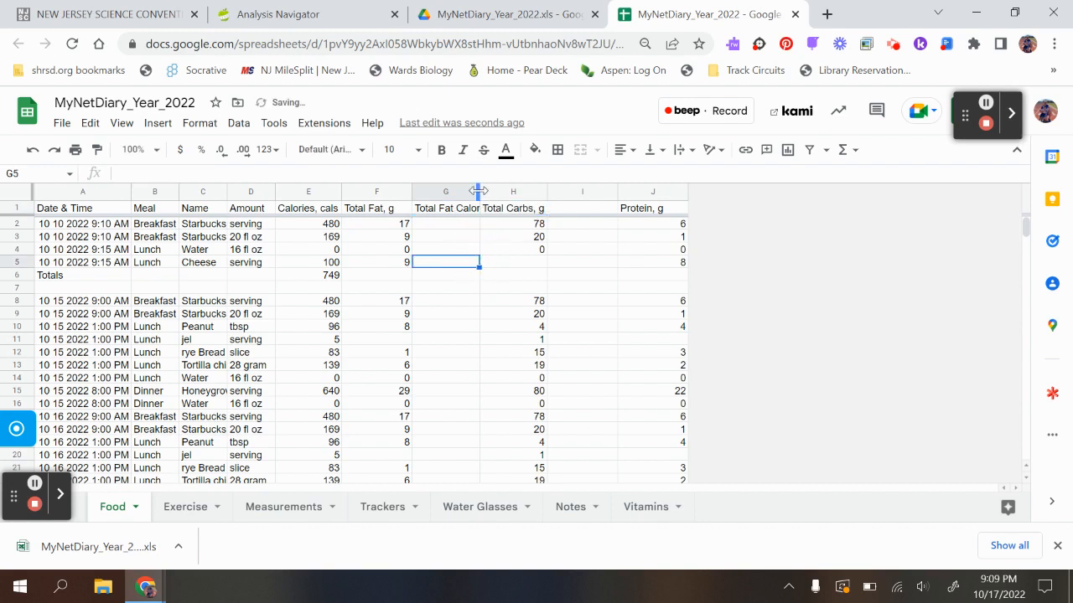
double_click(478, 191)
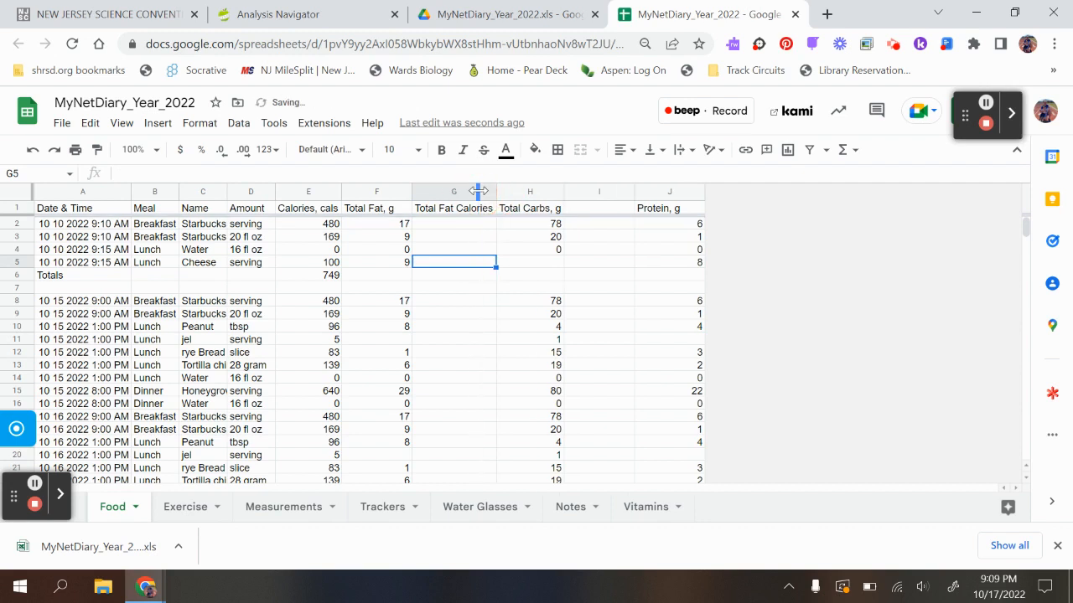
- Enter the header Total Carb Calories in I1 and fit column I to its contents
click(587, 211)
text(To)
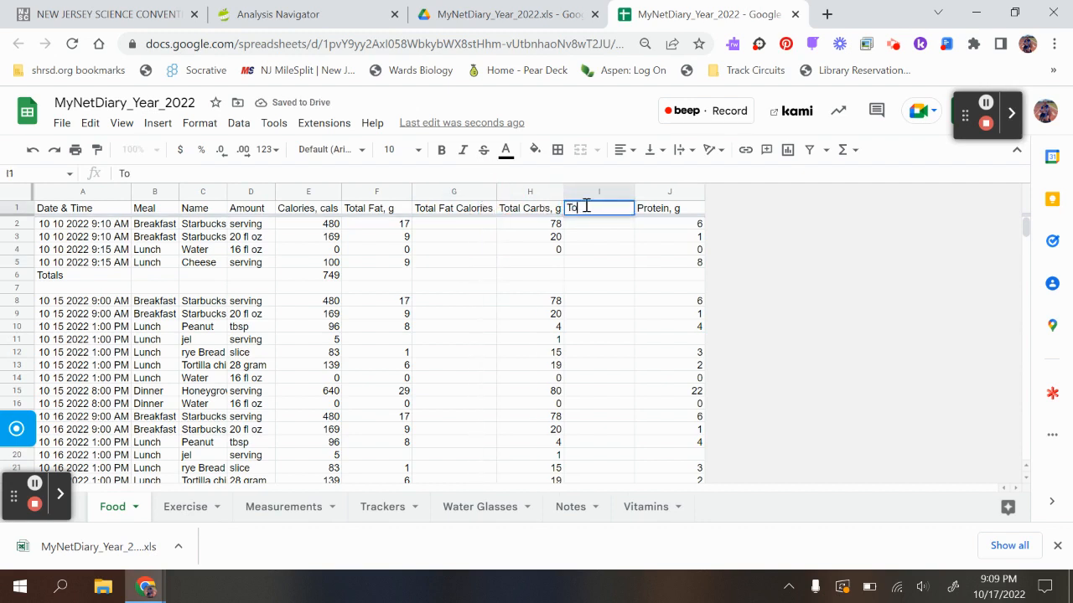
text(tal Carb)
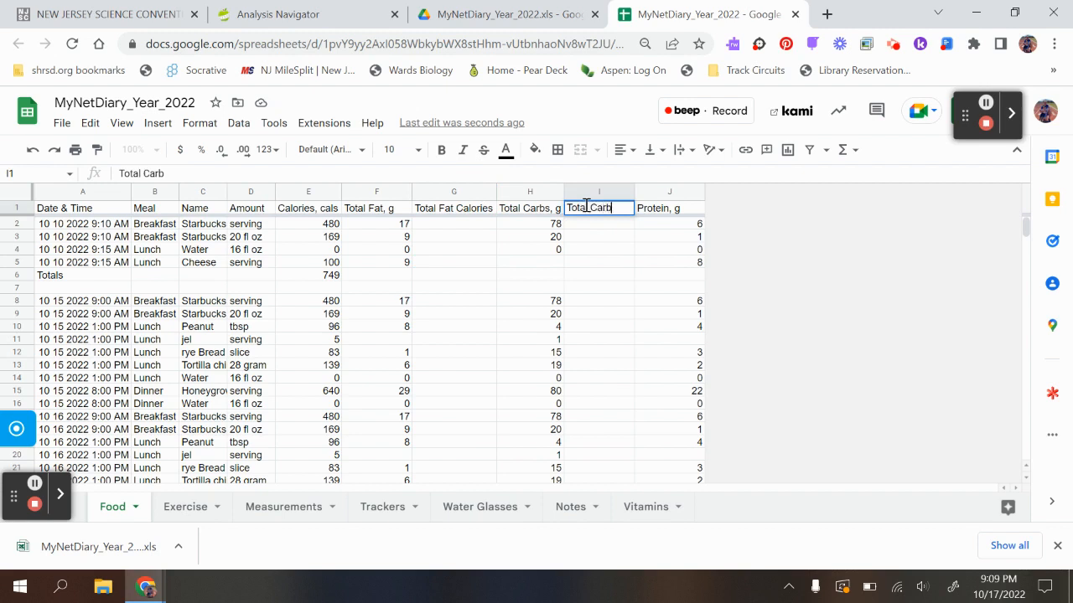
text( Calories)
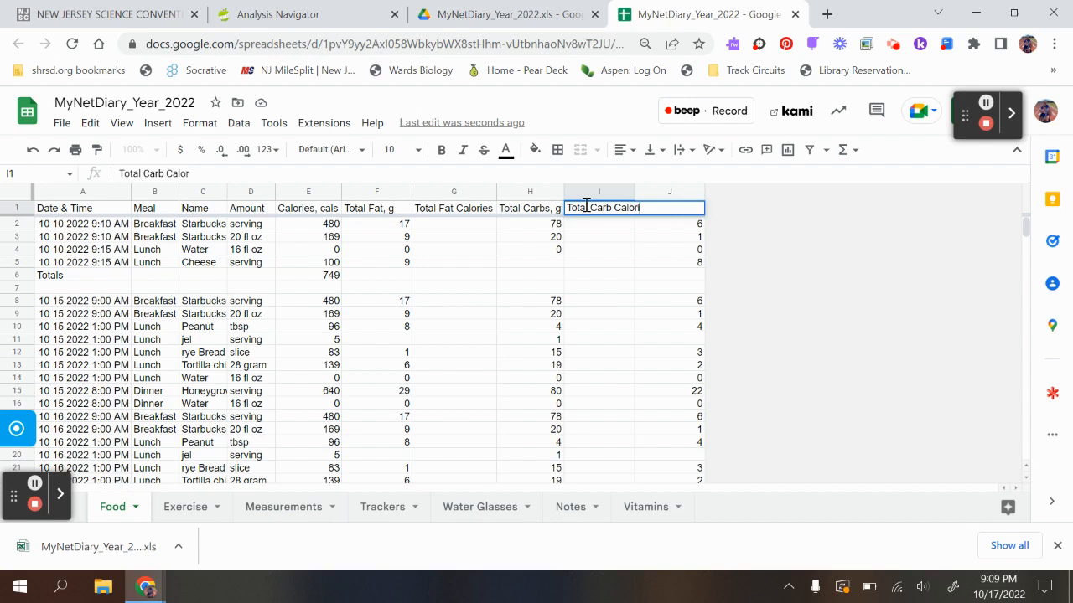
click(651, 252)
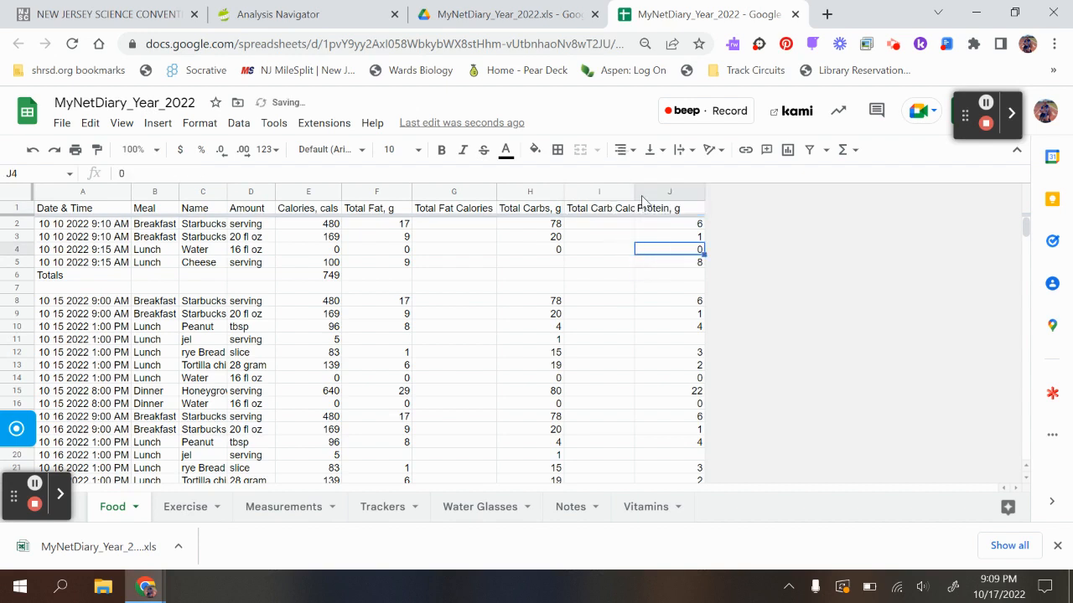
double_click(634, 191)
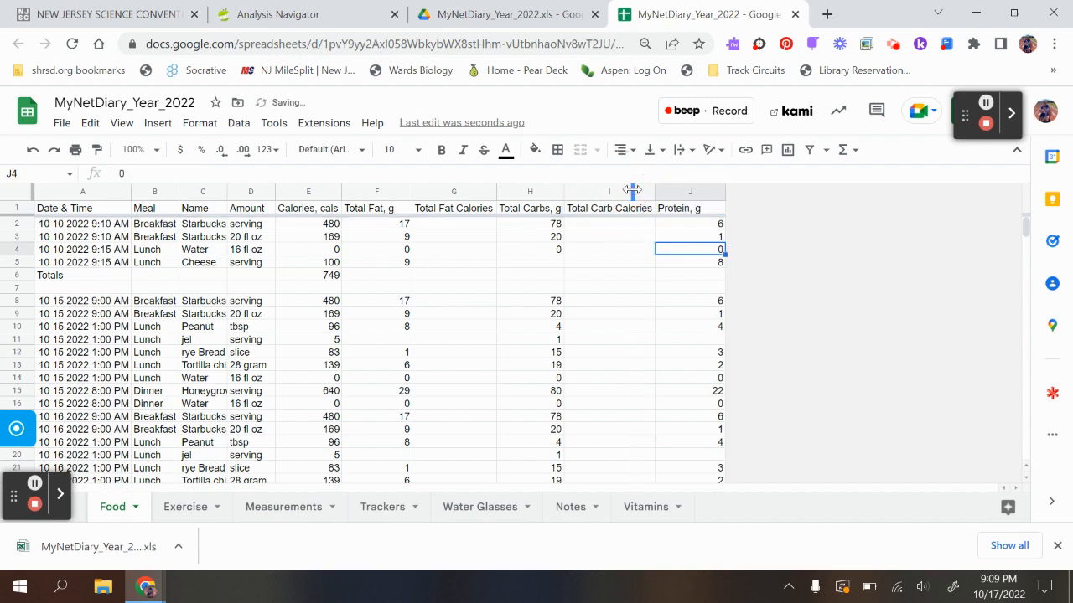
- Insert one column after Protein, enter the header Total Protein Calories in K1, and widen column K to fit it
right_click(685, 197)
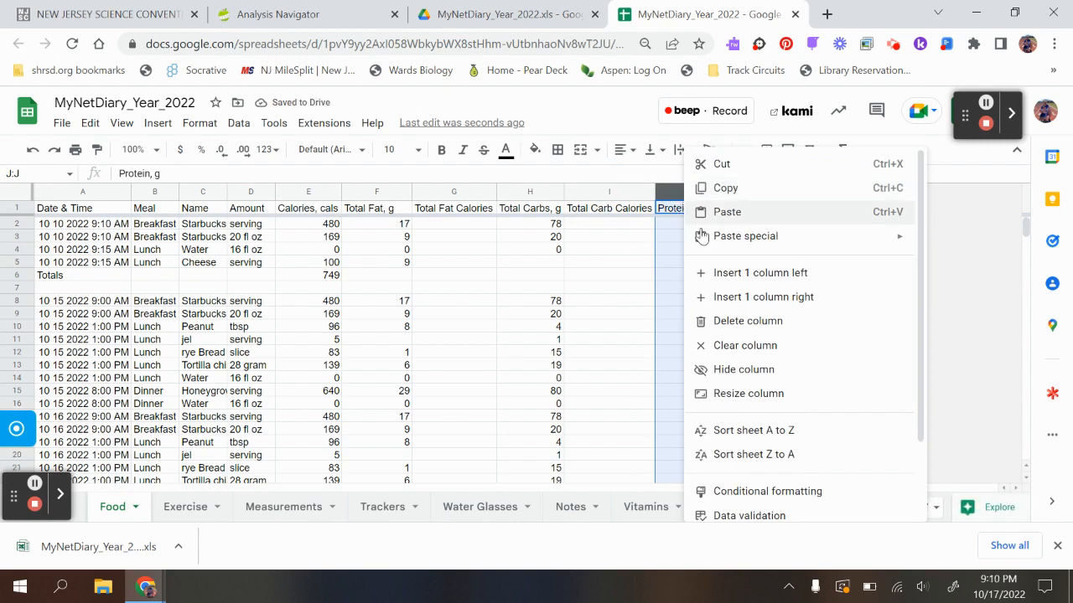
click(723, 298)
click(750, 215)
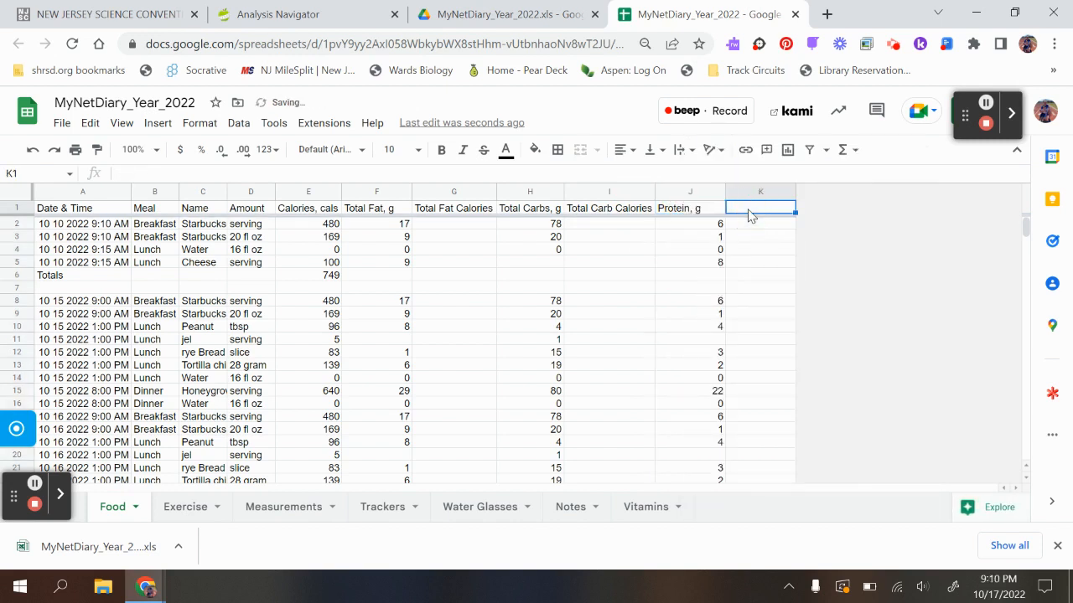
text(Tota)
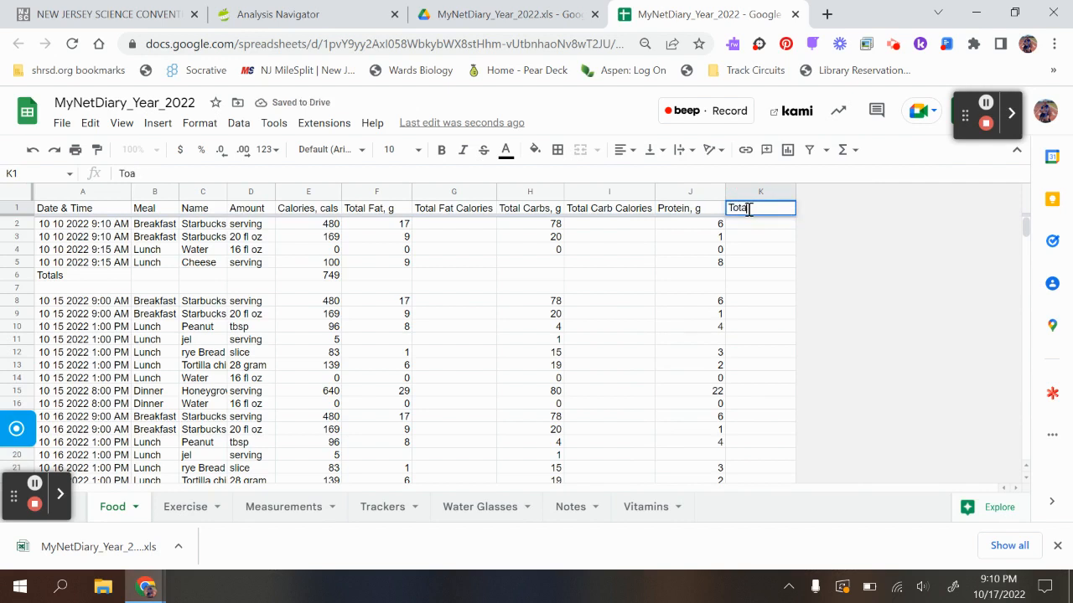
text(l Protein Cal)
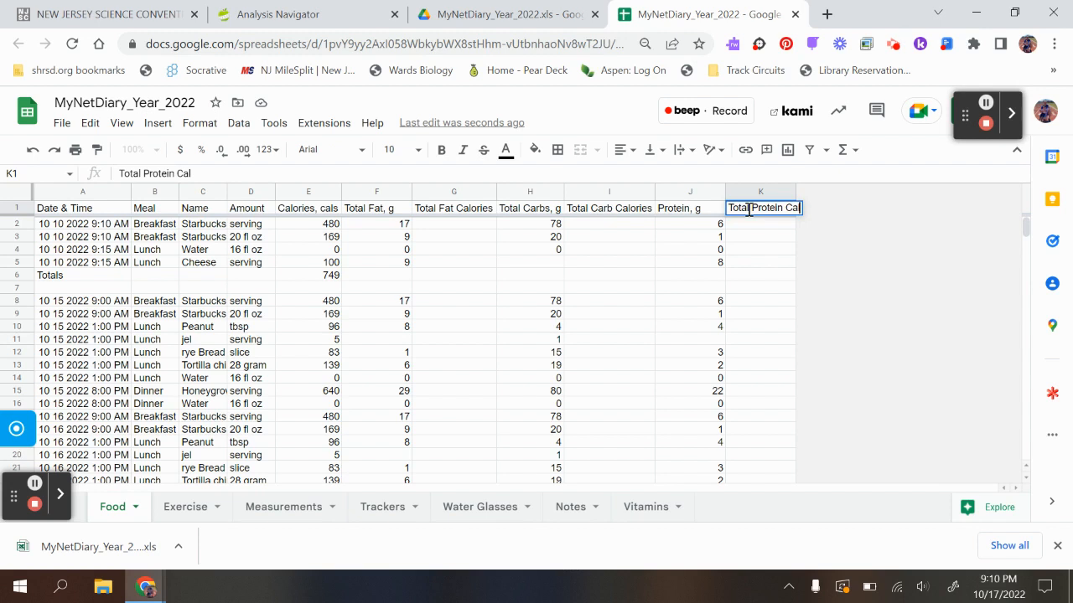
text(ories)
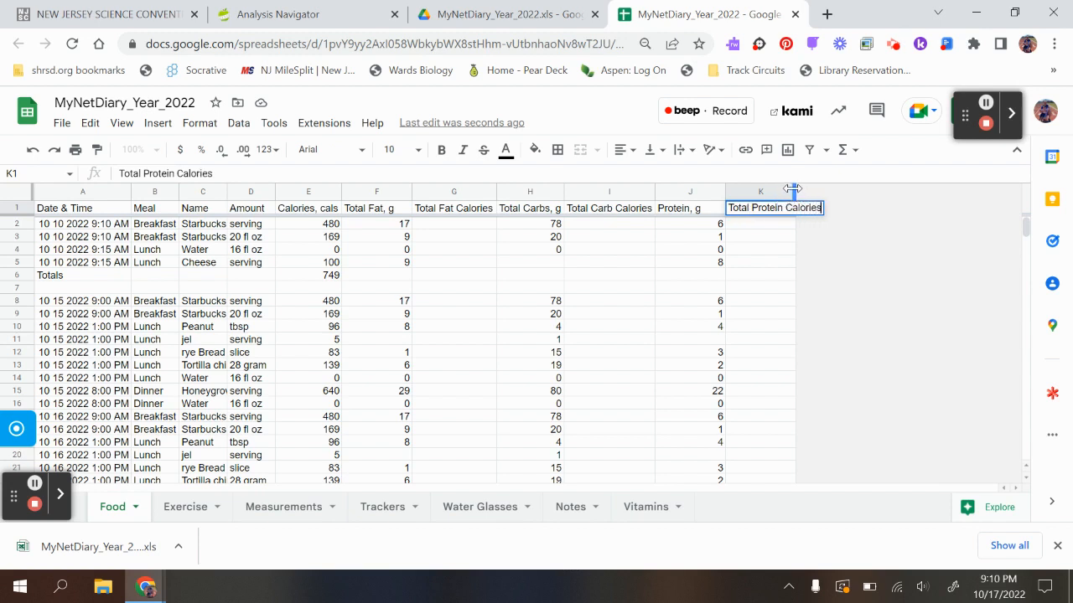
drag(792, 190, 835, 194)
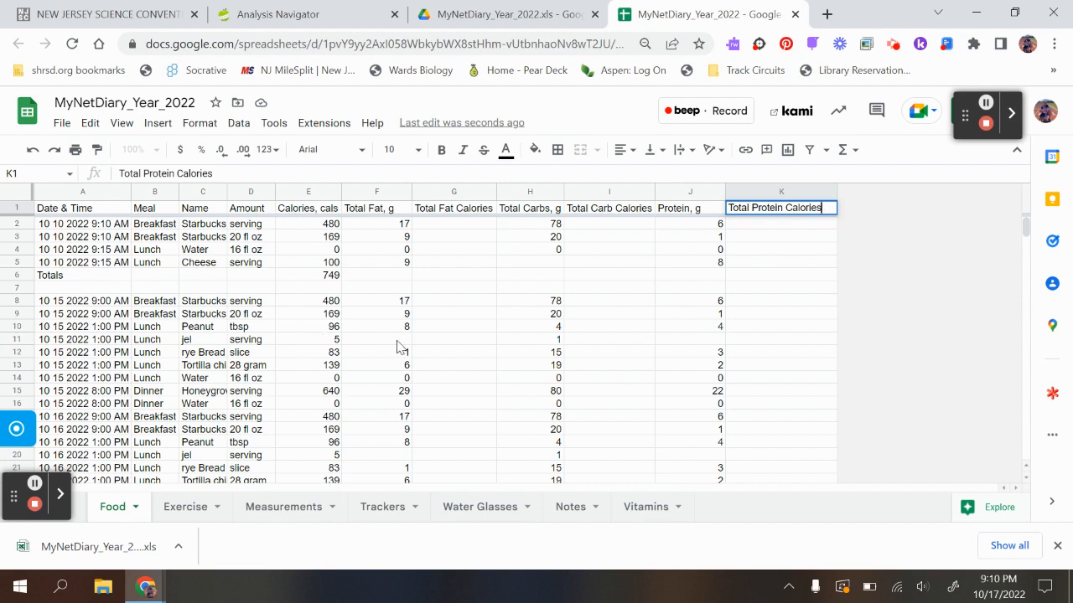
- Calculate fat calories with =F2*9.5 in G2 and accept the suggested autofill for G3:G6
click(433, 232)
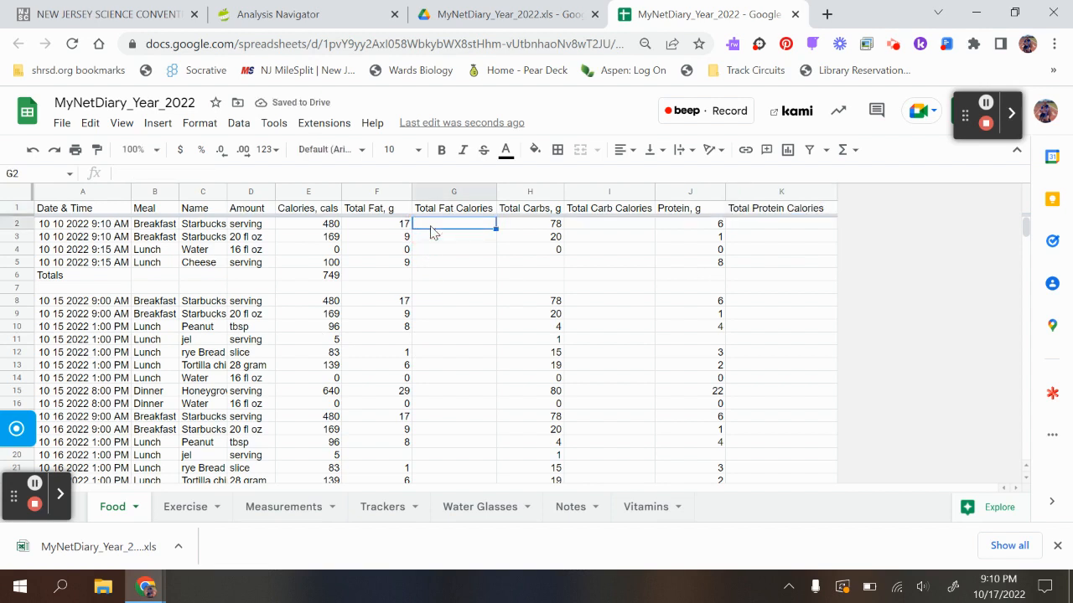
text(=)
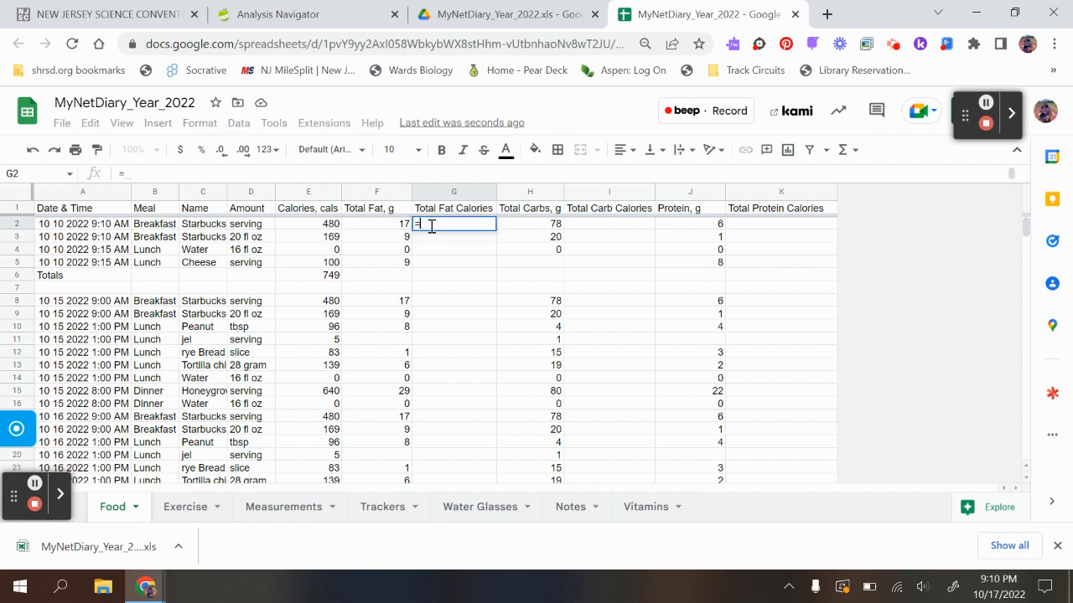
text(F)
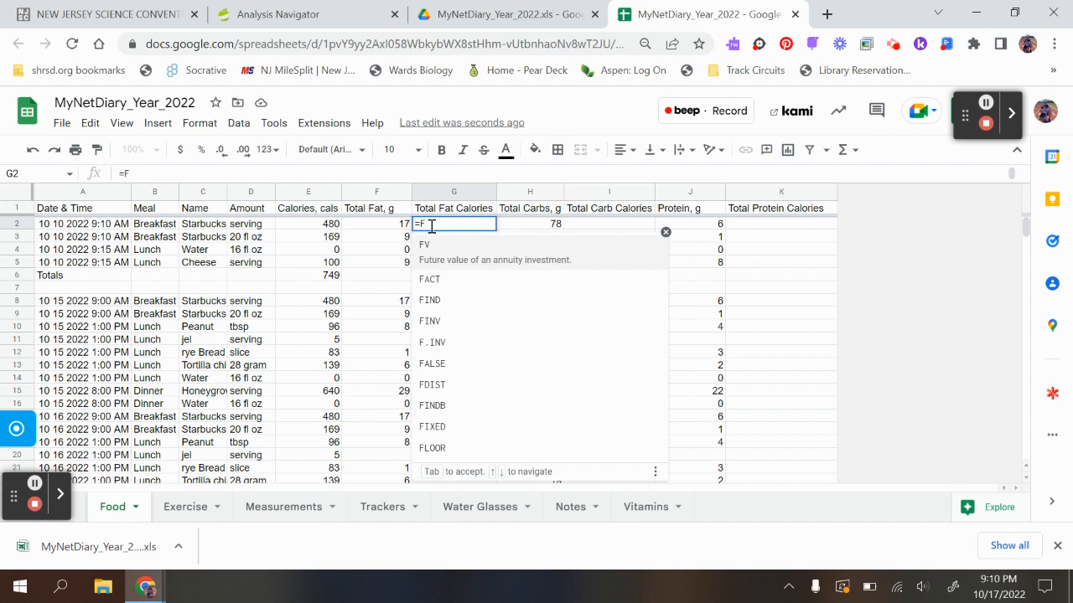
text(2)
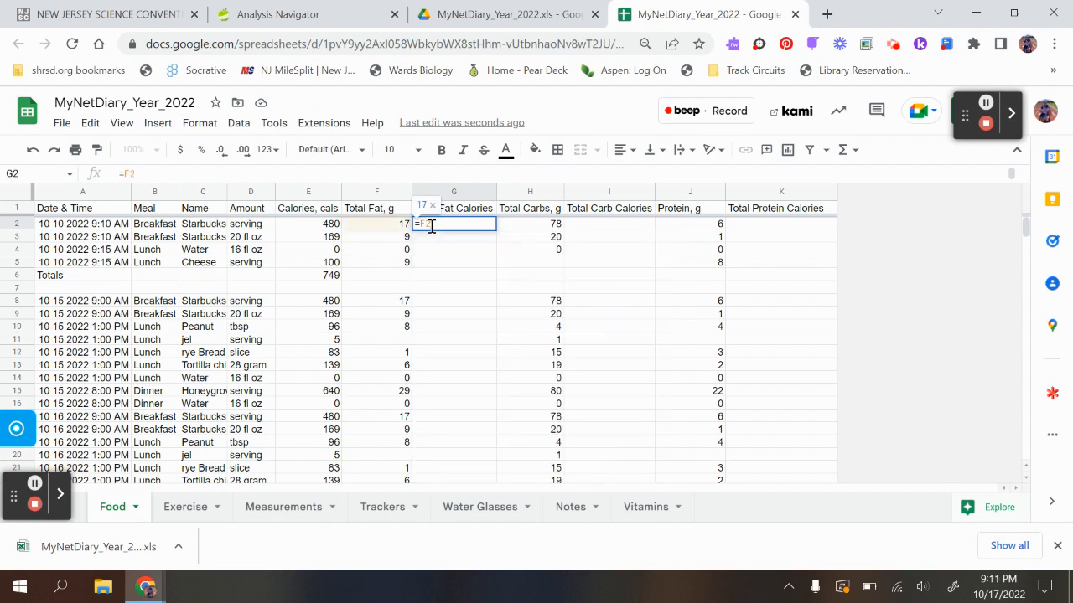
text(*)
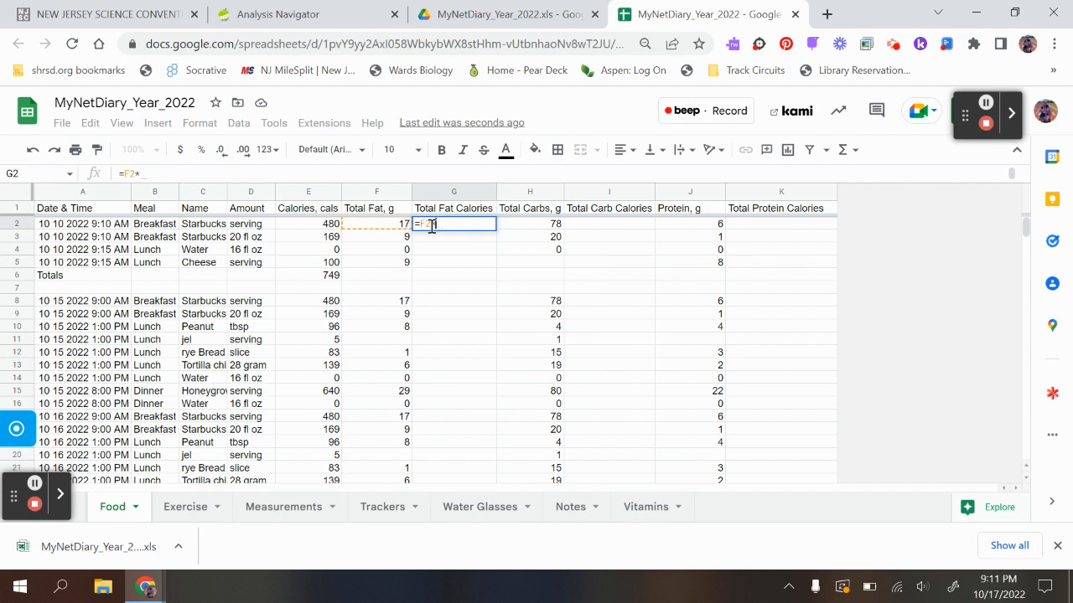
text(9.5)
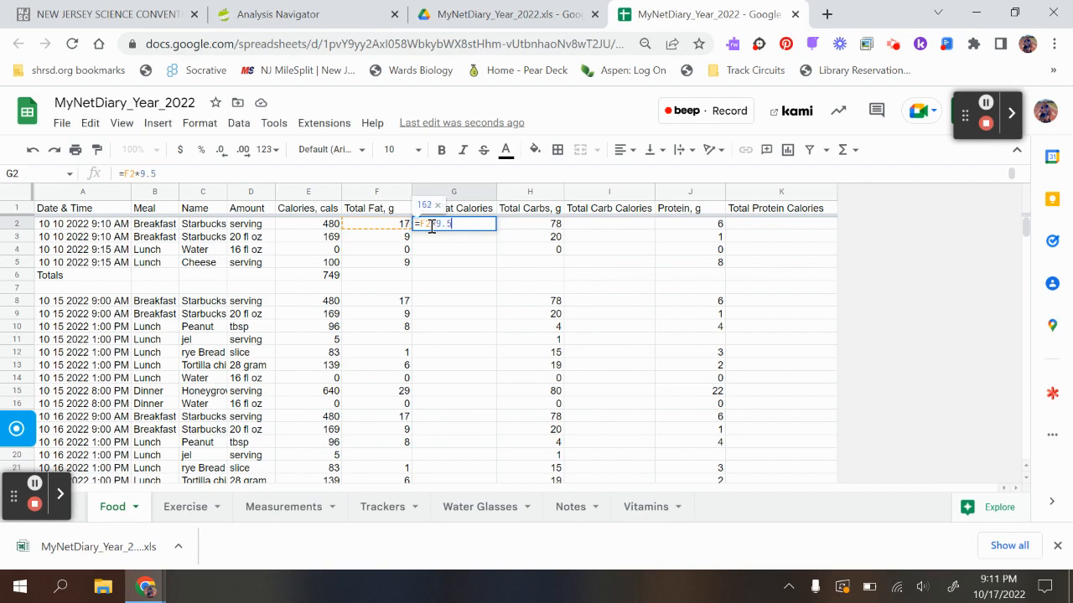
key(Return)
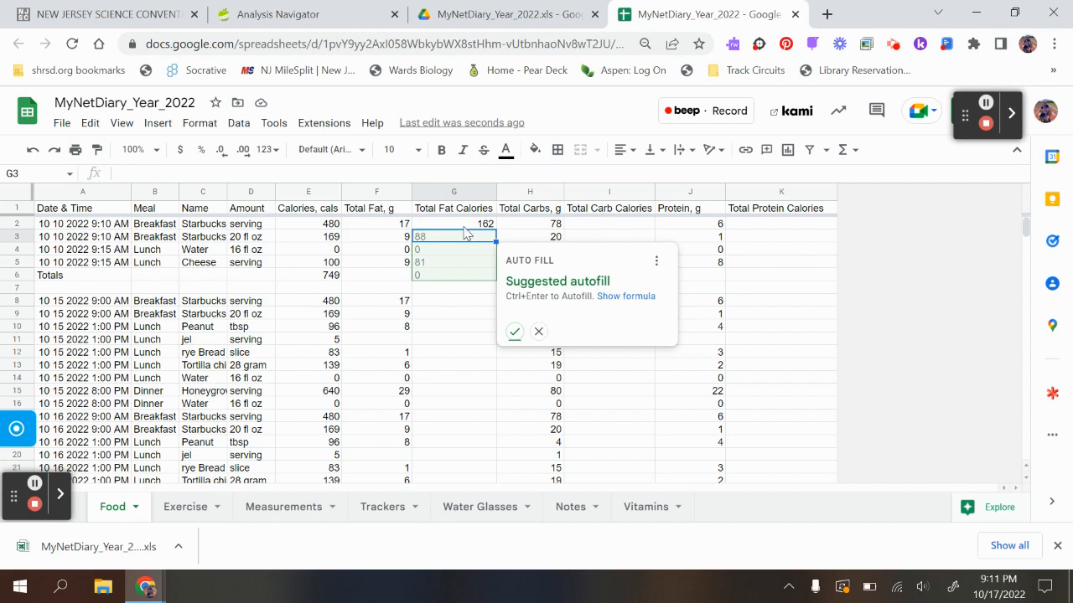
click(515, 333)
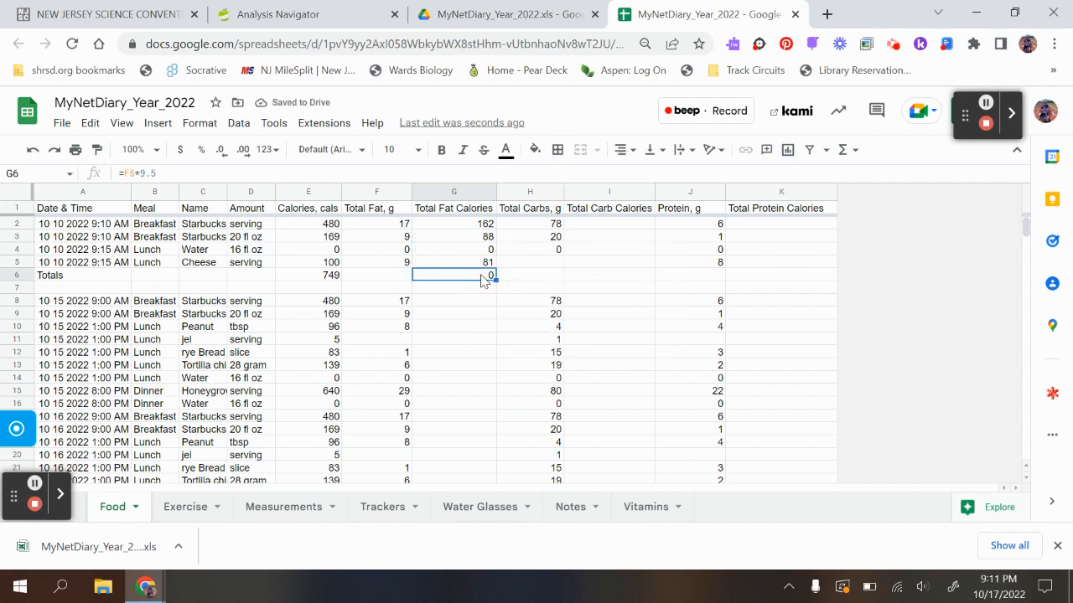
- Clear the autofilled formula in G6 and total the 10/10/2022 fat calories there with a SUM of G2:G5
key(Delete)
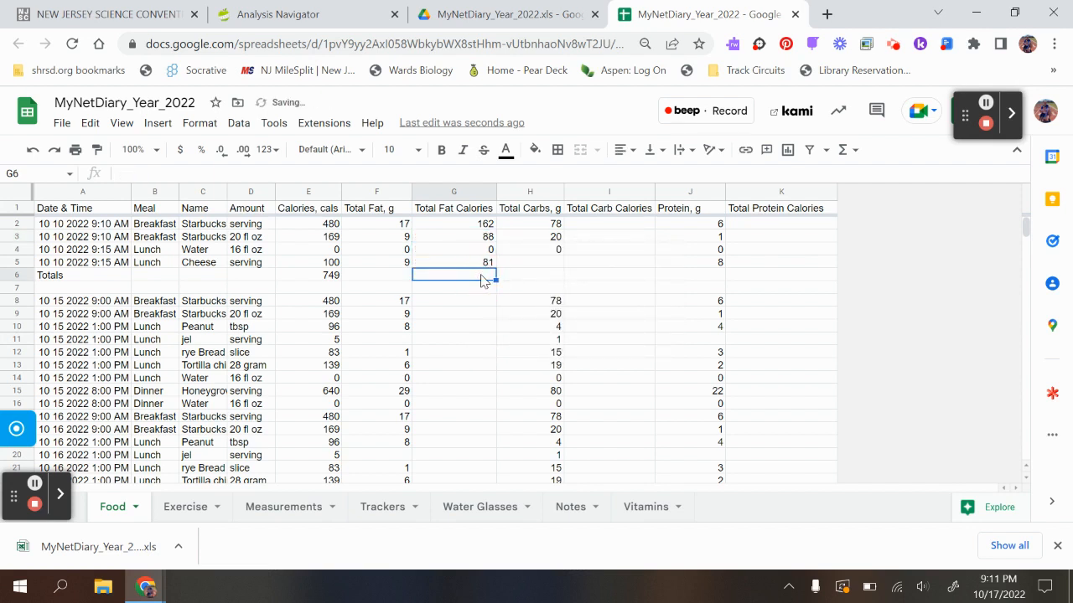
click(479, 225)
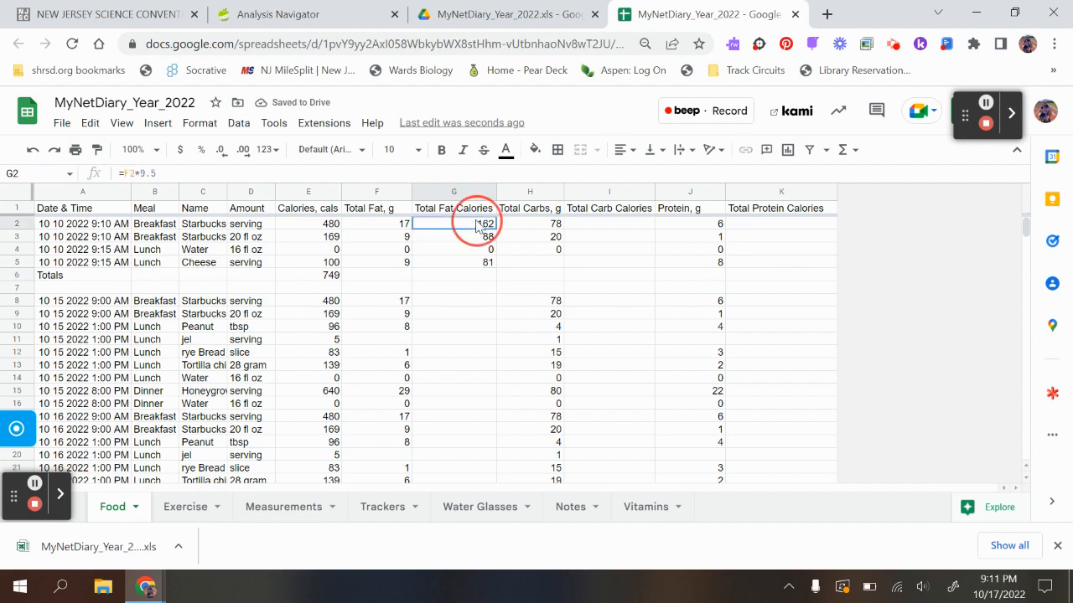
drag(479, 225, 487, 263)
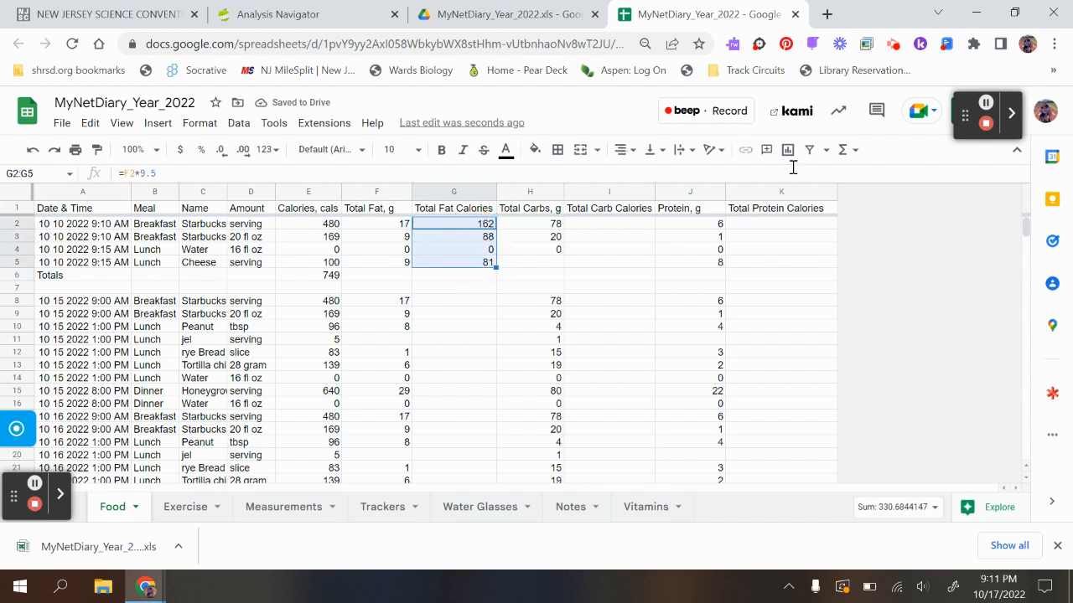
click(845, 150)
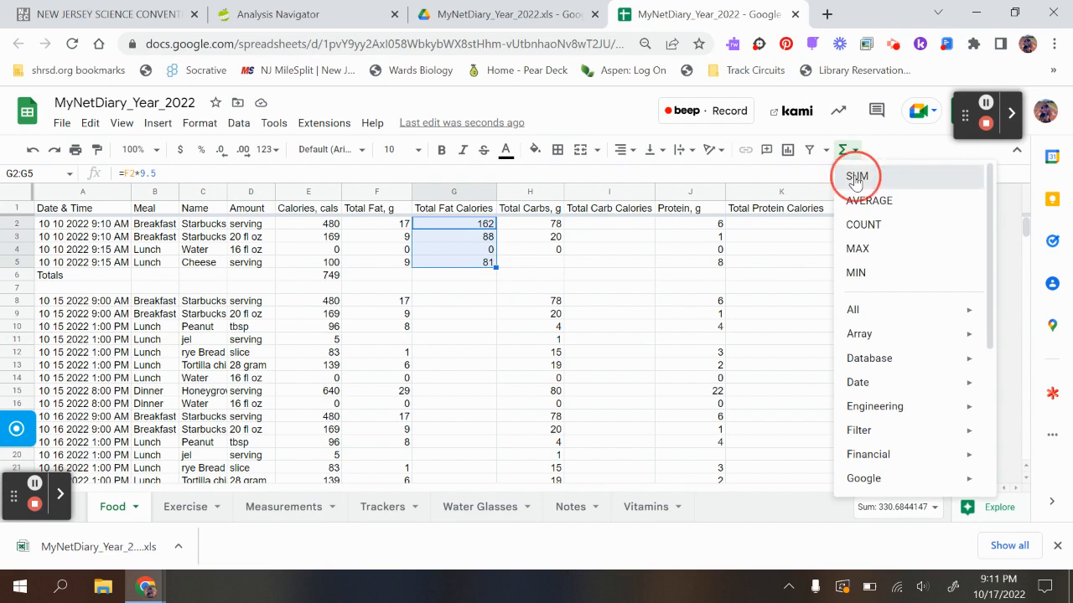
click(854, 178)
click(455, 314)
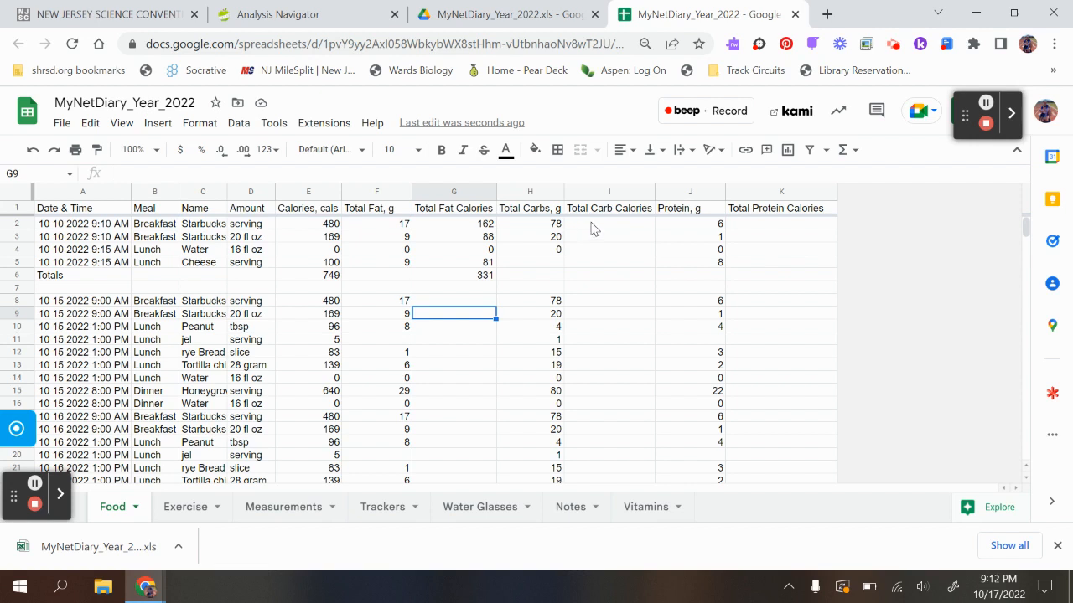
- Calculate carb calories with =H2*4 in I2 and accept the suggested autofill for I3:I6
click(591, 225)
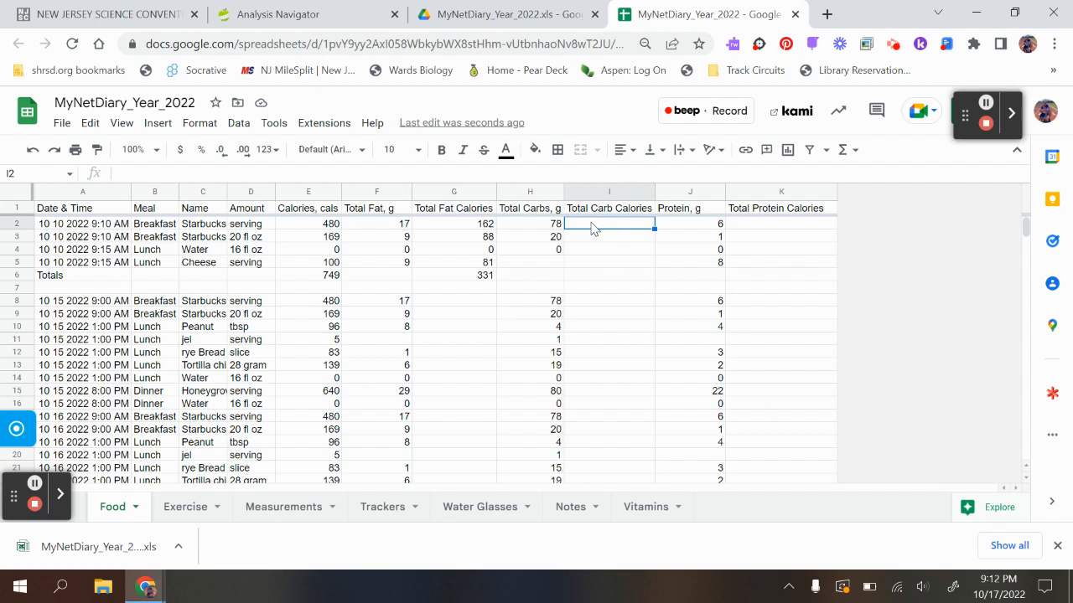
text(=)
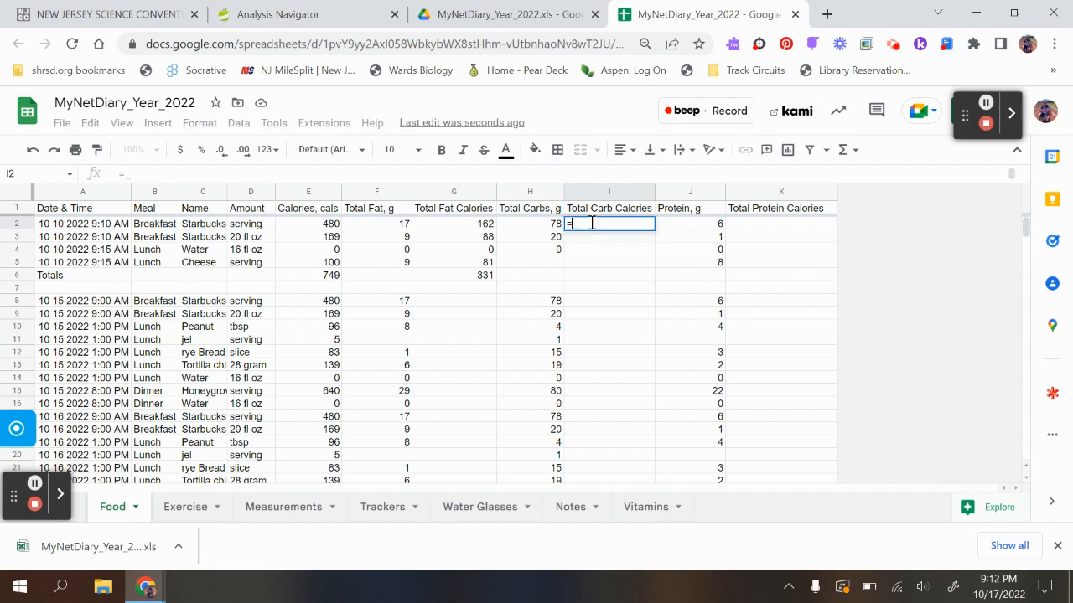
text(H)
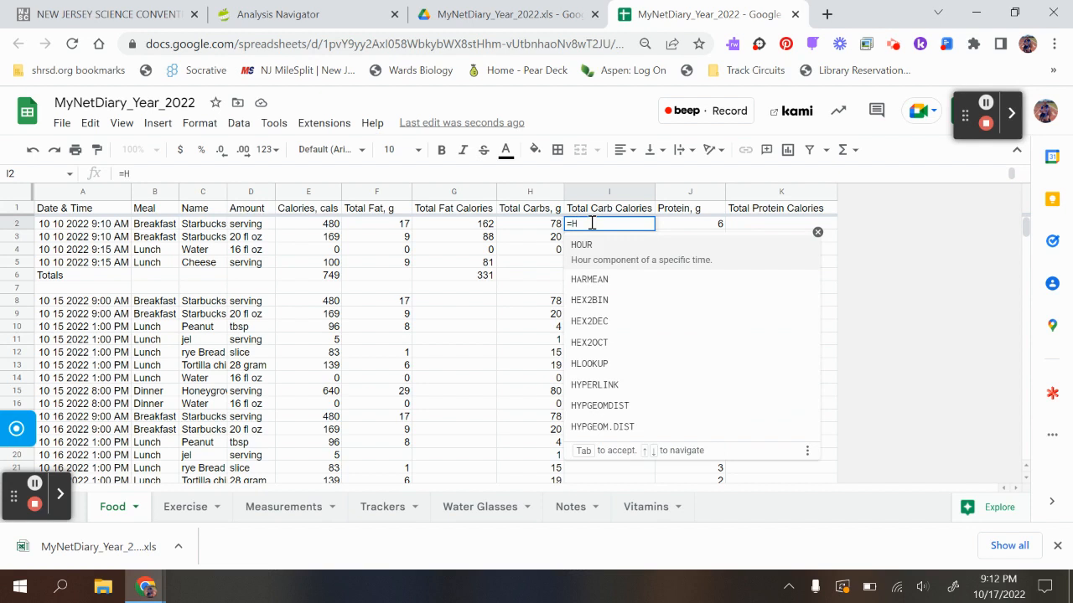
text(2)
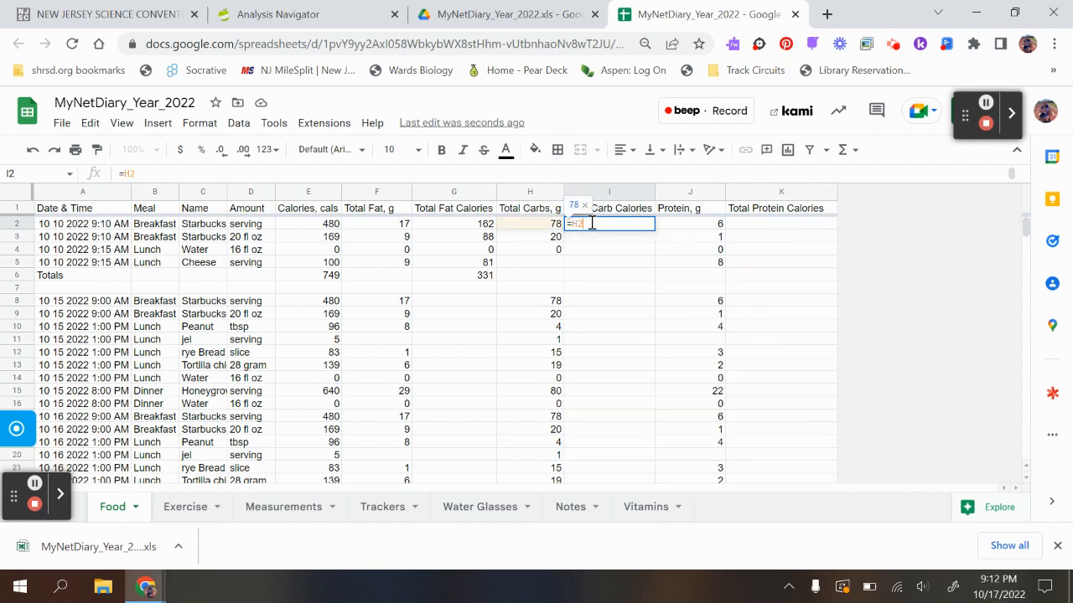
text(*)
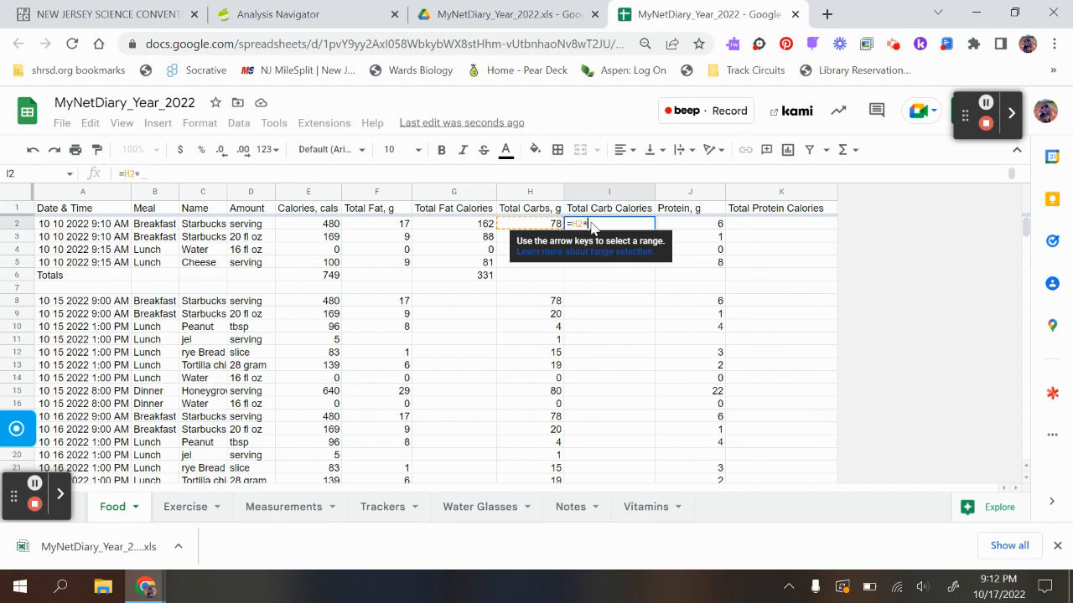
text(4)
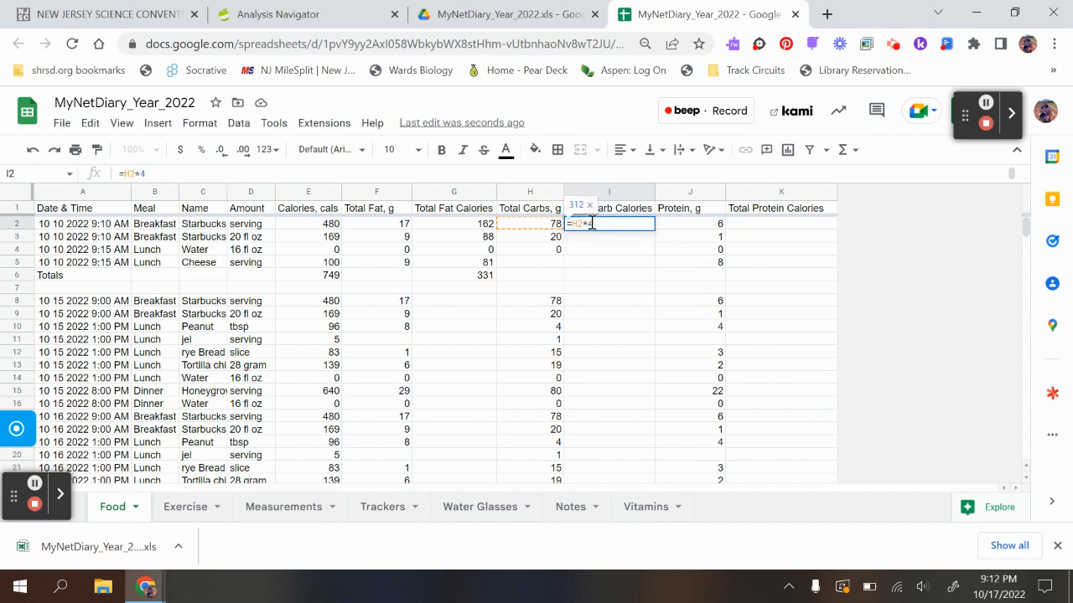
key(Return)
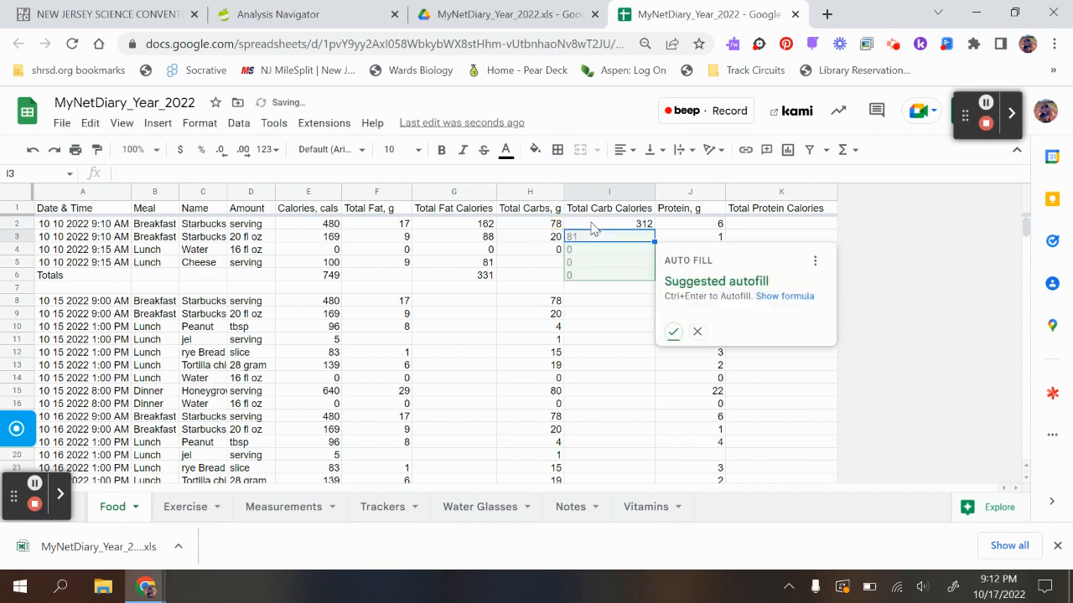
click(672, 331)
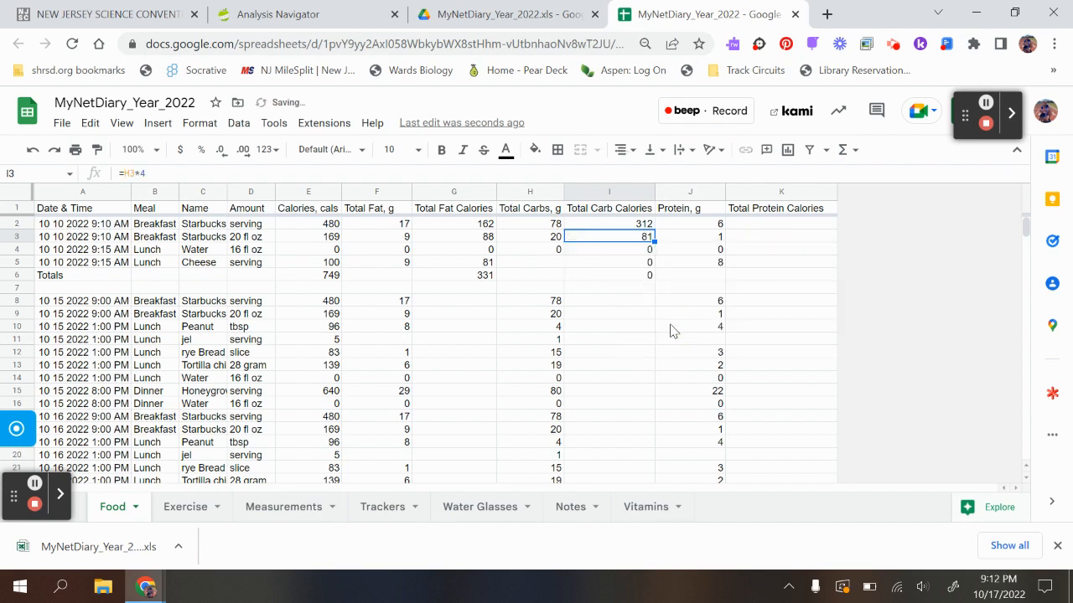
- Clear the autofilled formula in I6 and total the 10/10/2022 carb calories there with a SUM of I2:I5
click(641, 277)
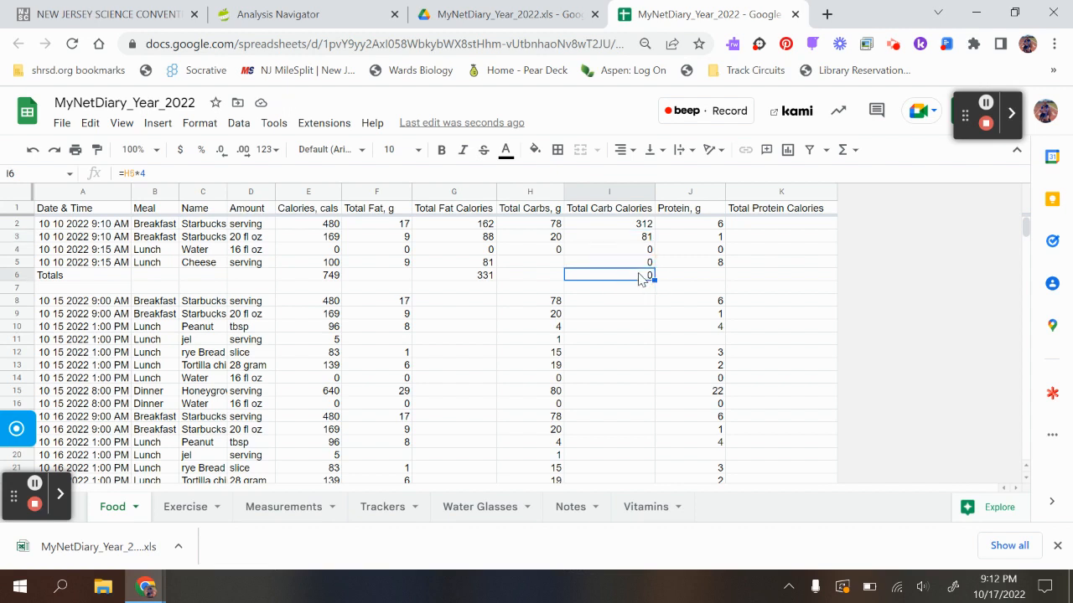
key(Delete)
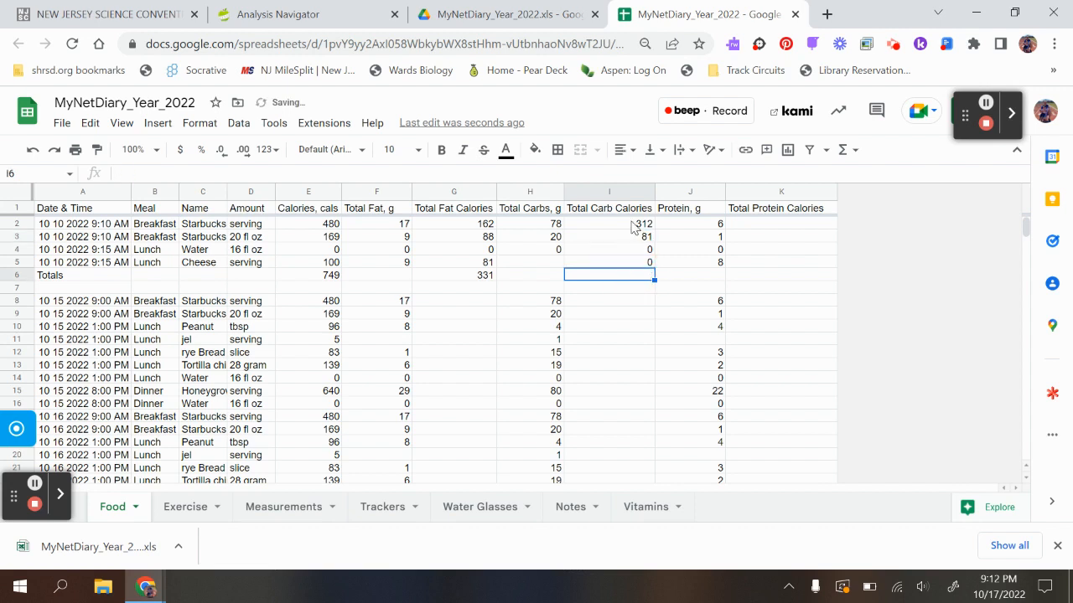
drag(635, 224, 640, 267)
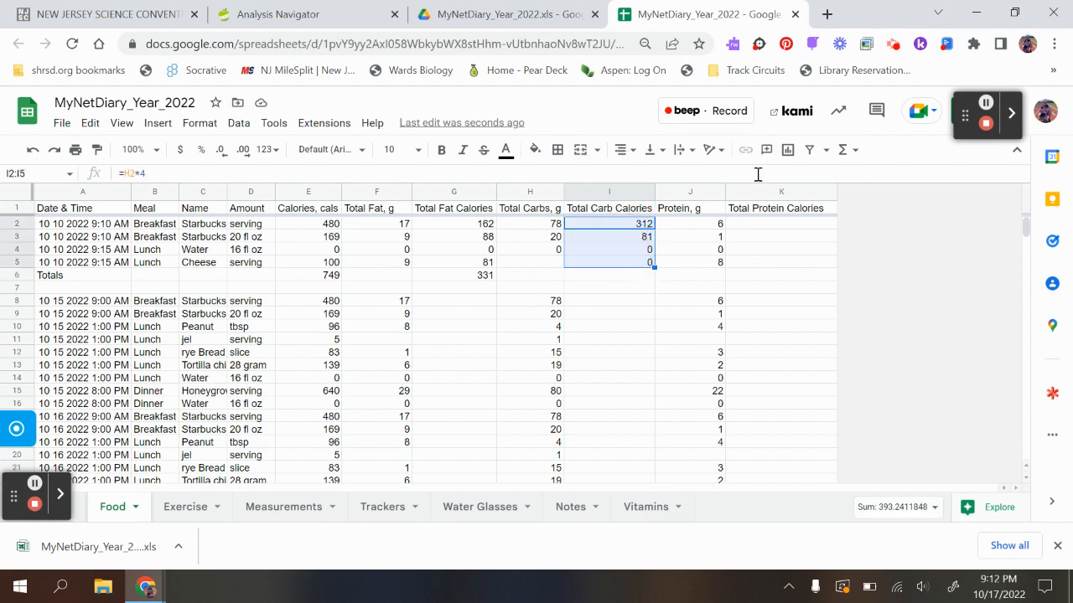
click(855, 151)
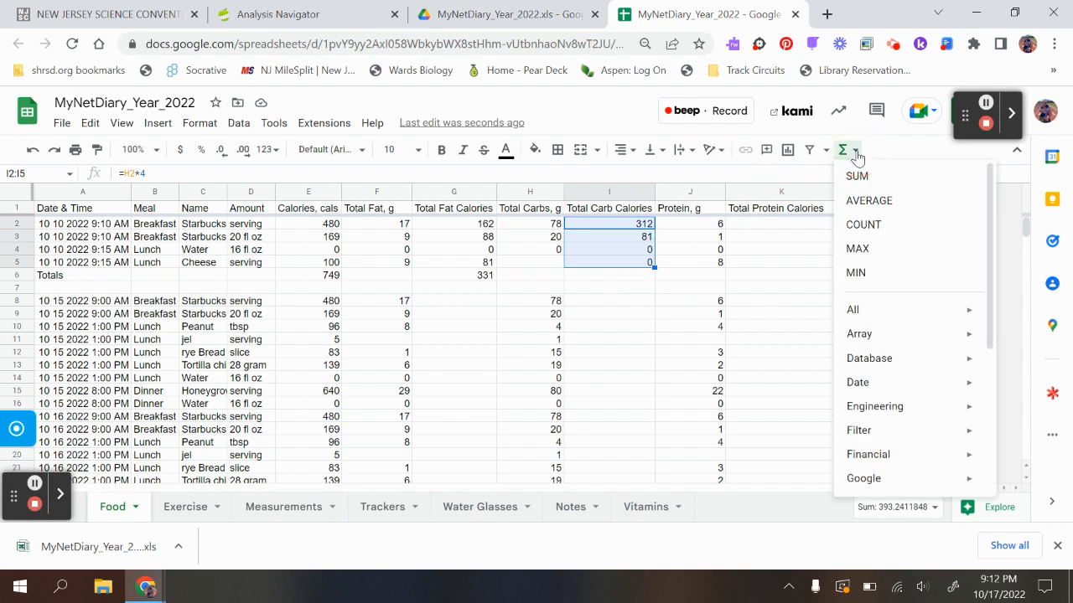
click(857, 176)
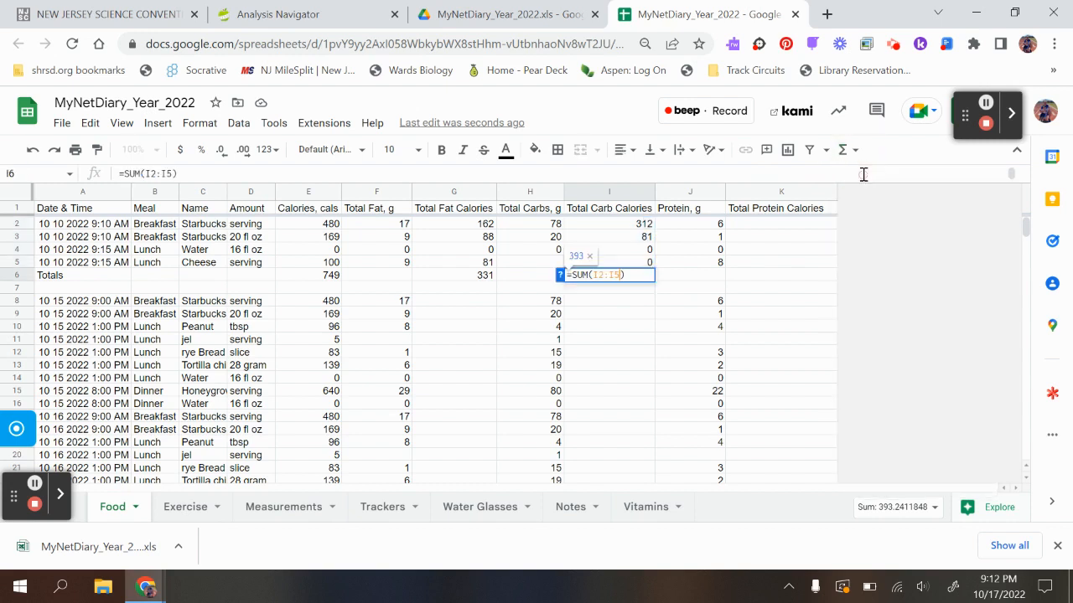
click(701, 283)
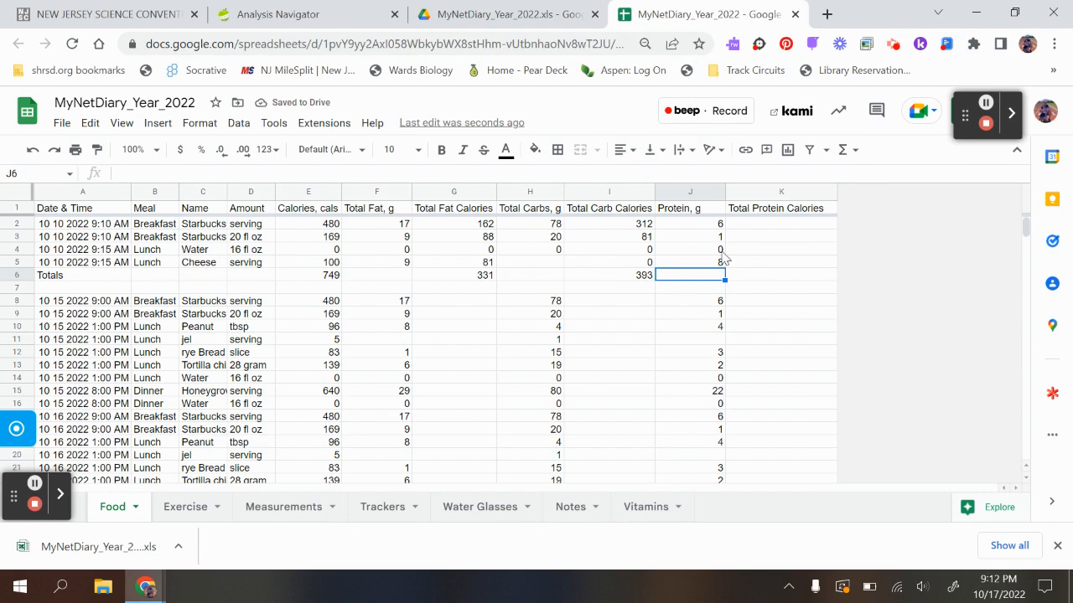
- Calculate protein calories with =J2*4 in K2 and accept the suggested autofill for K3:K6
click(756, 226)
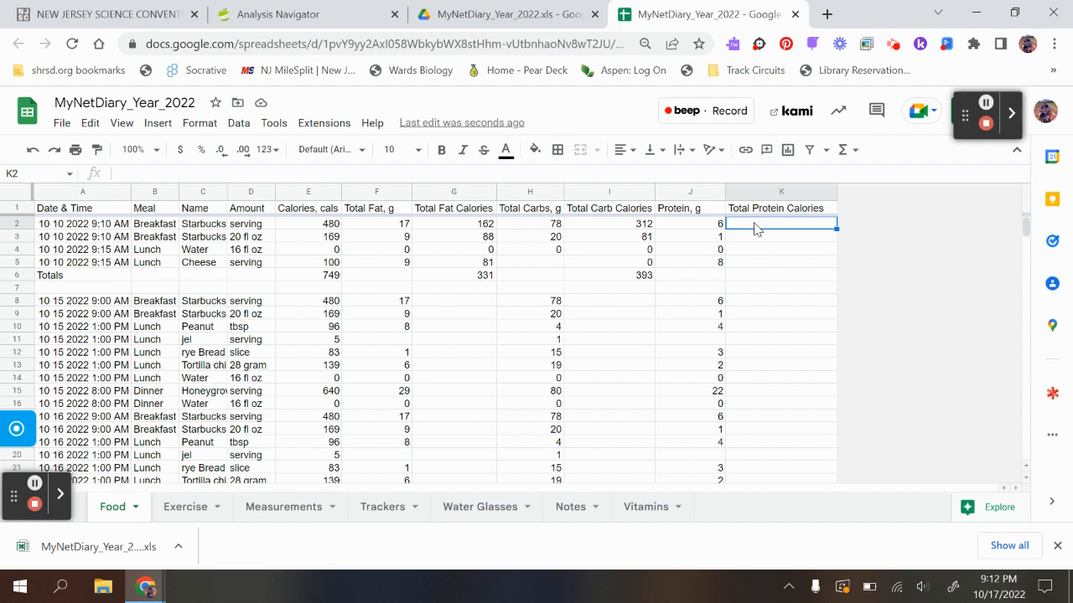
text(=)
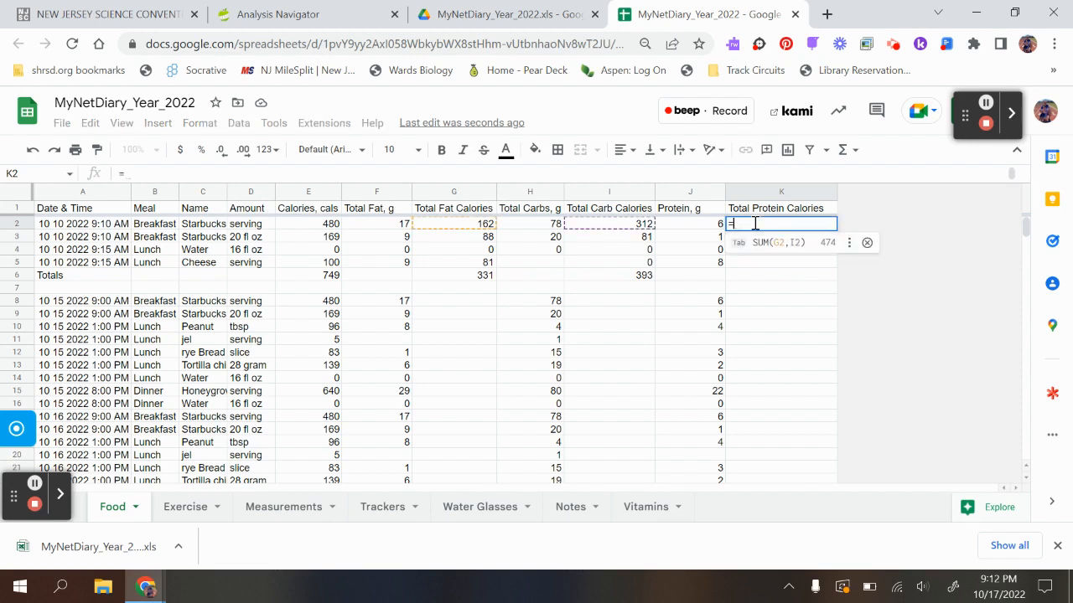
text(J)
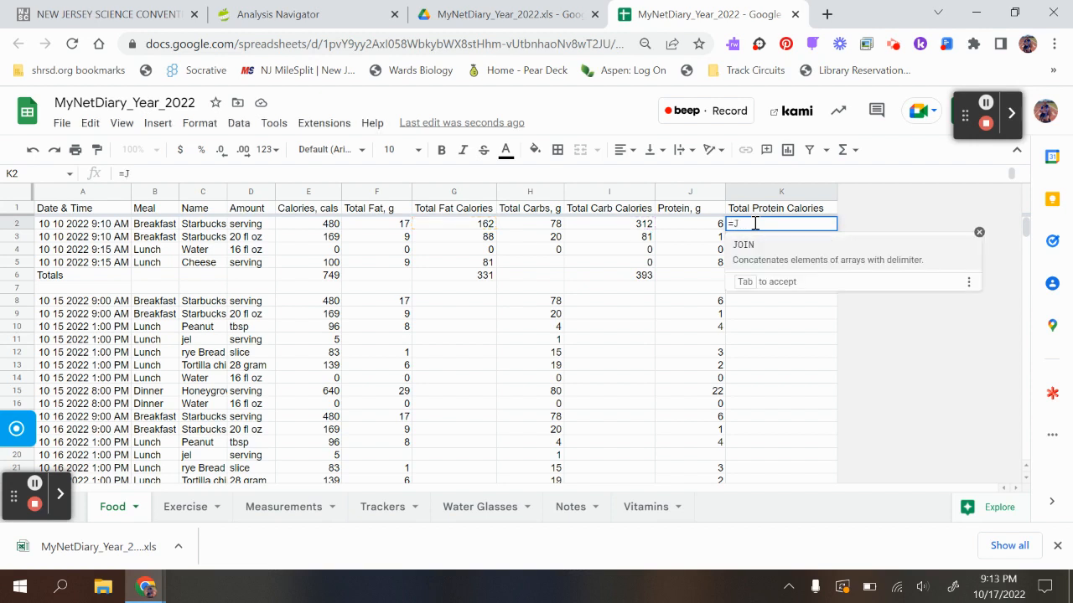
text(2)
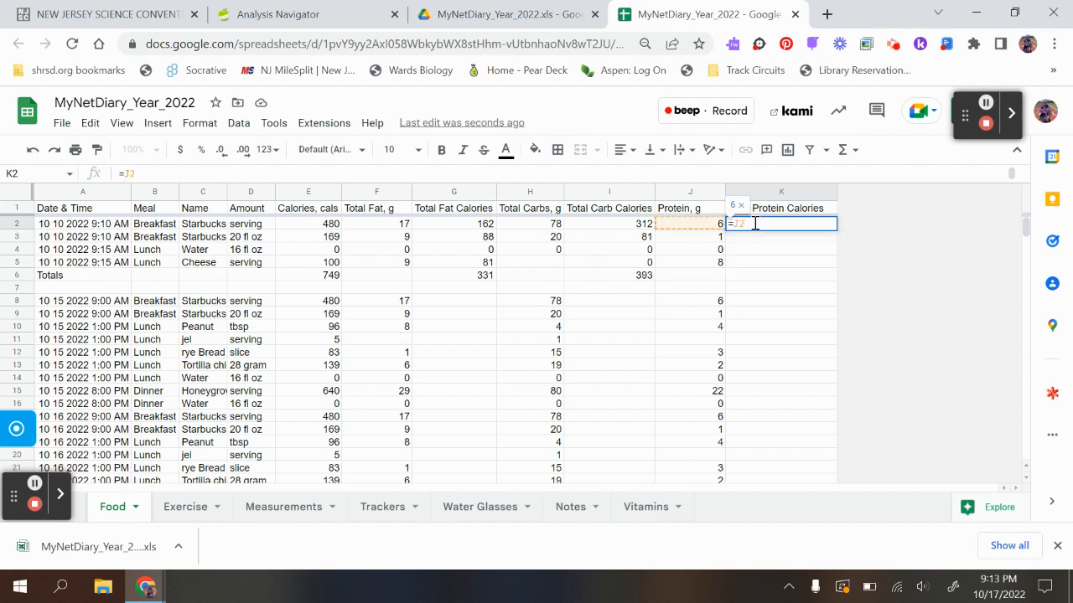
text(*)
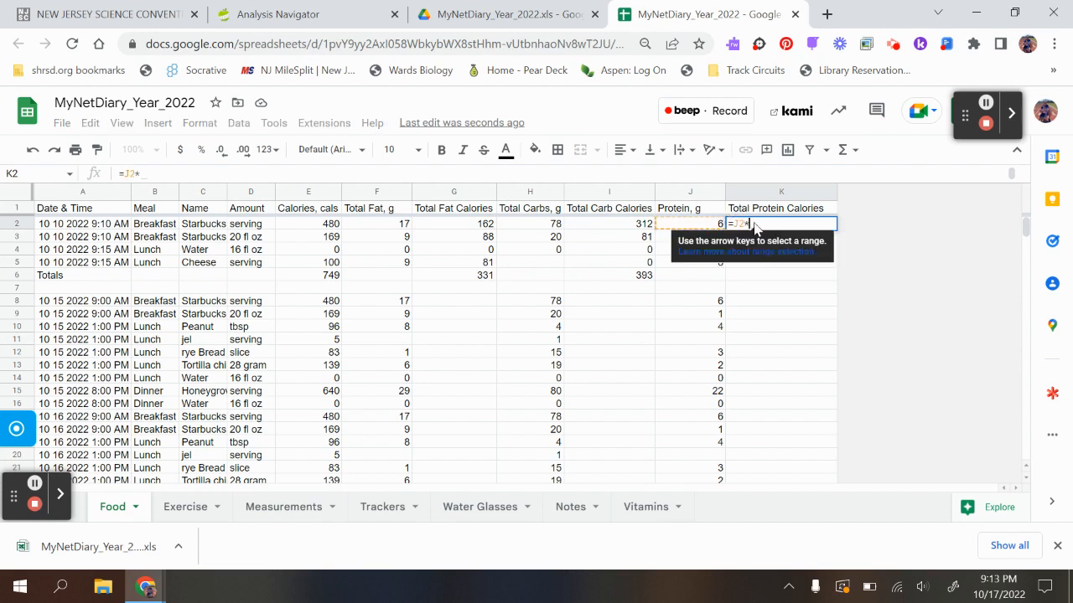
text(4)
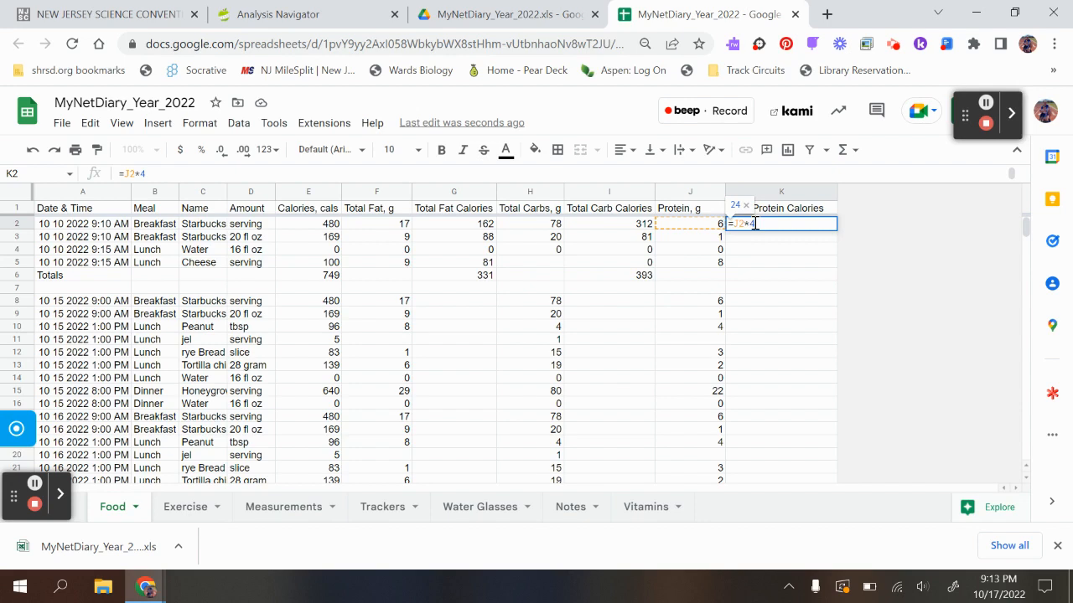
key(Return)
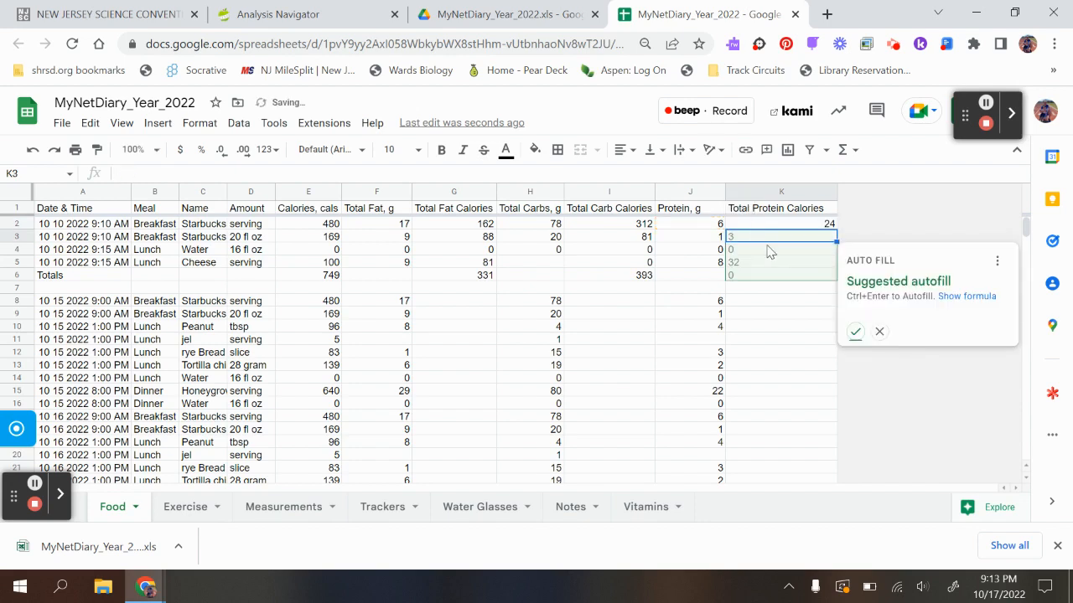
click(856, 333)
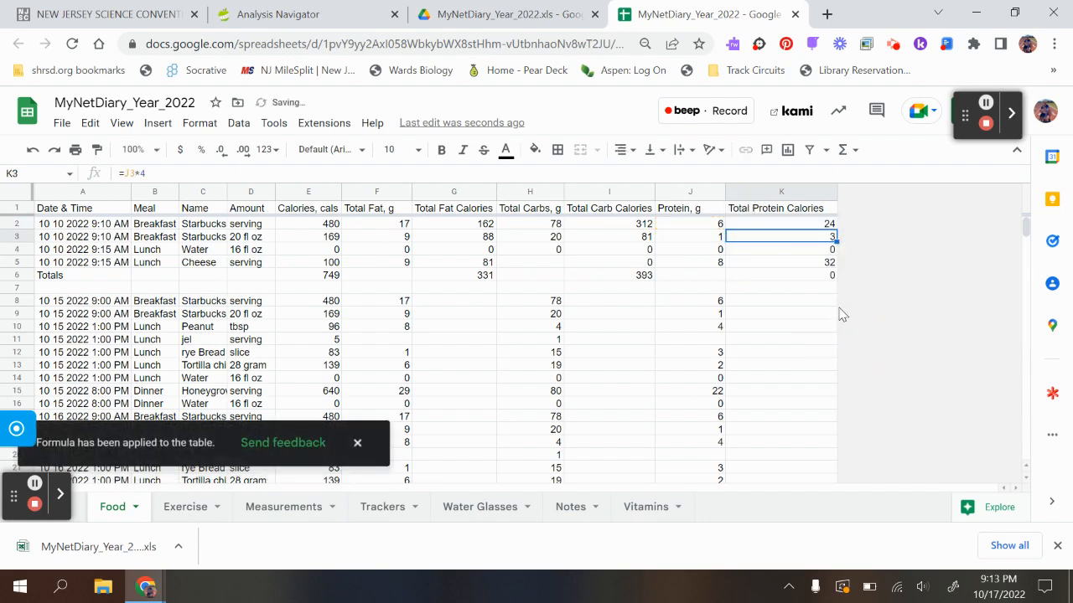
- Clear the autofilled formula in K6 and total the 10/10/2022 protein calories there with a SUM of K2:K5
click(821, 280)
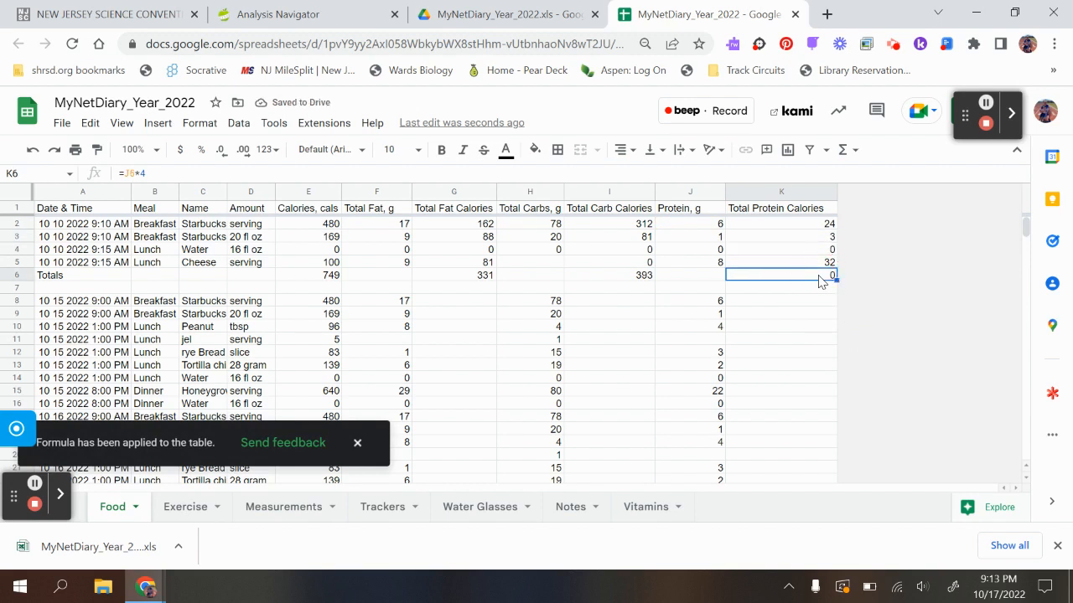
key(Delete)
click(816, 227)
drag(816, 235, 823, 264)
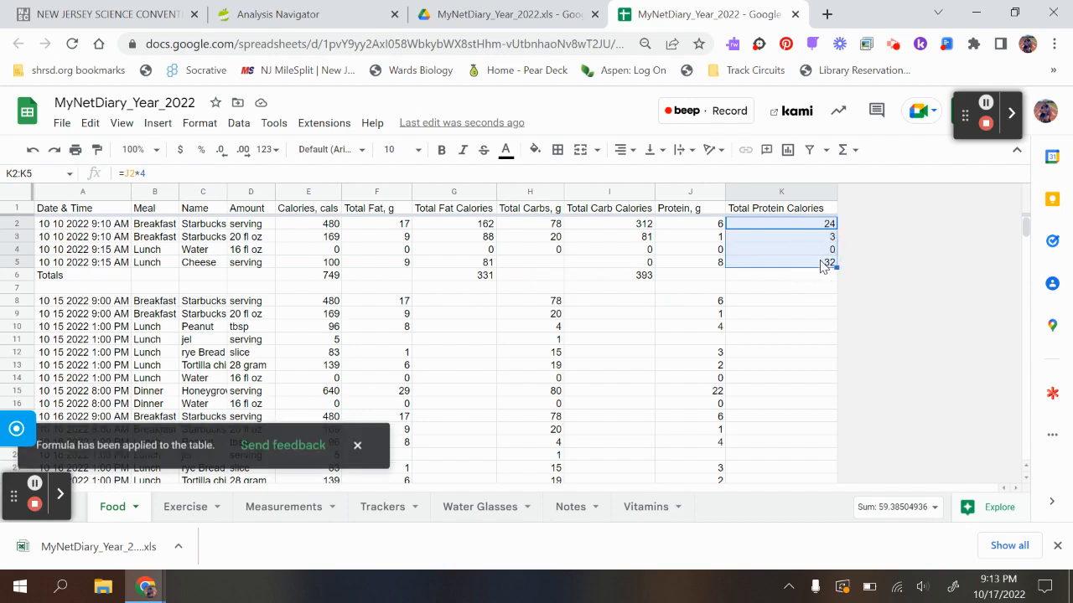
click(851, 153)
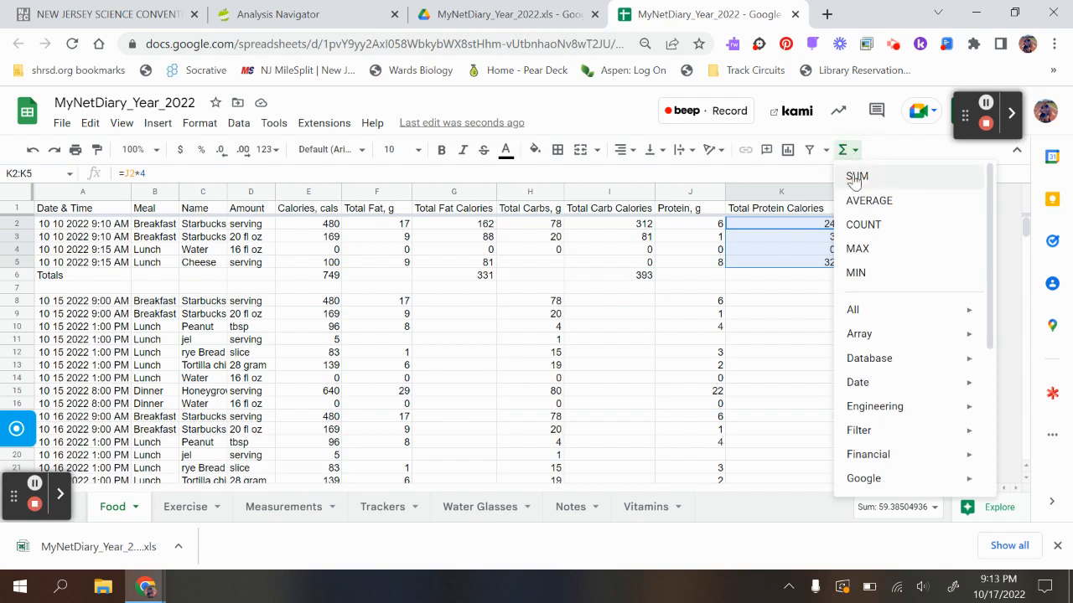
click(856, 175)
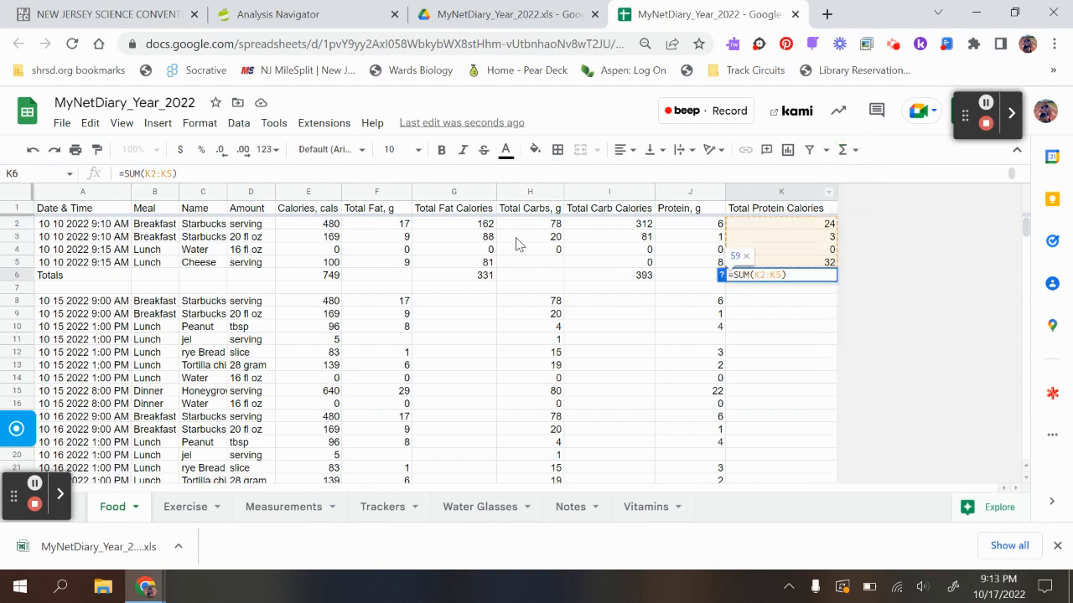
click(115, 279)
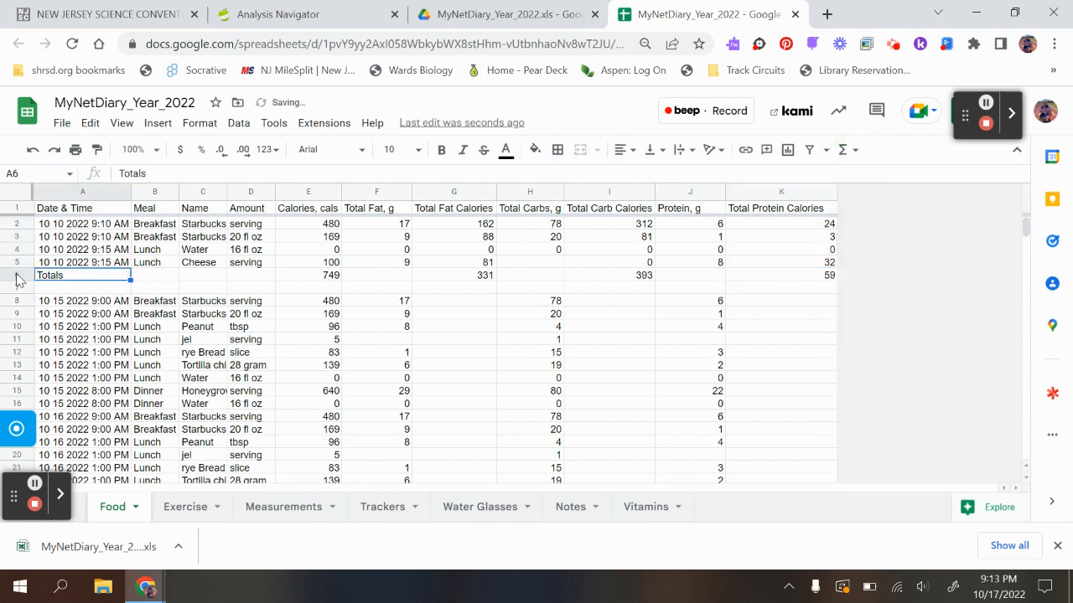
- Highlight the whole Totals row 6 with a cyan fill and make its text bold
click(17, 276)
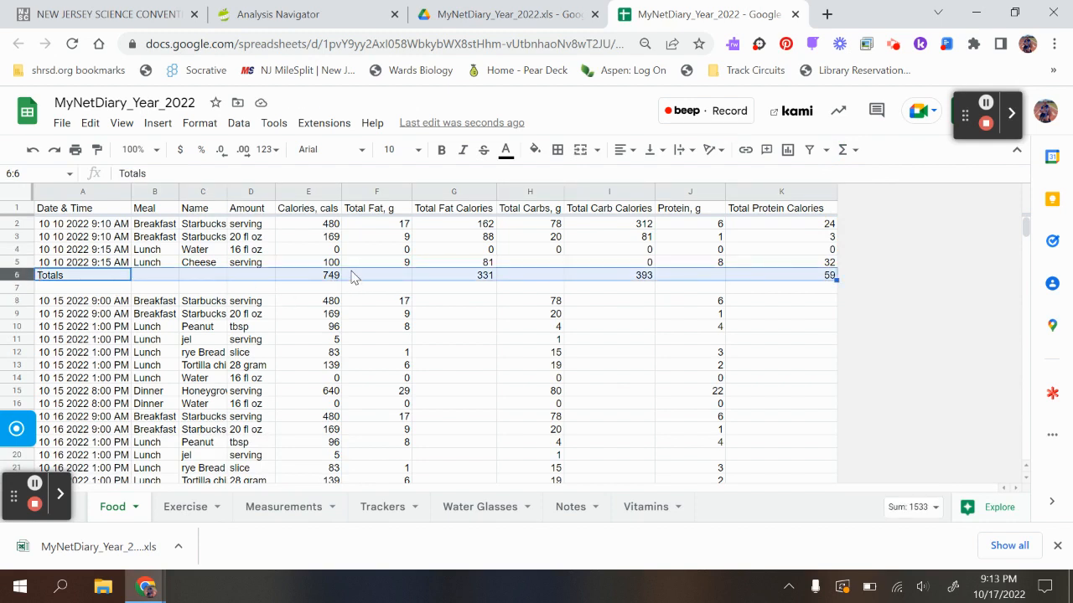
click(535, 151)
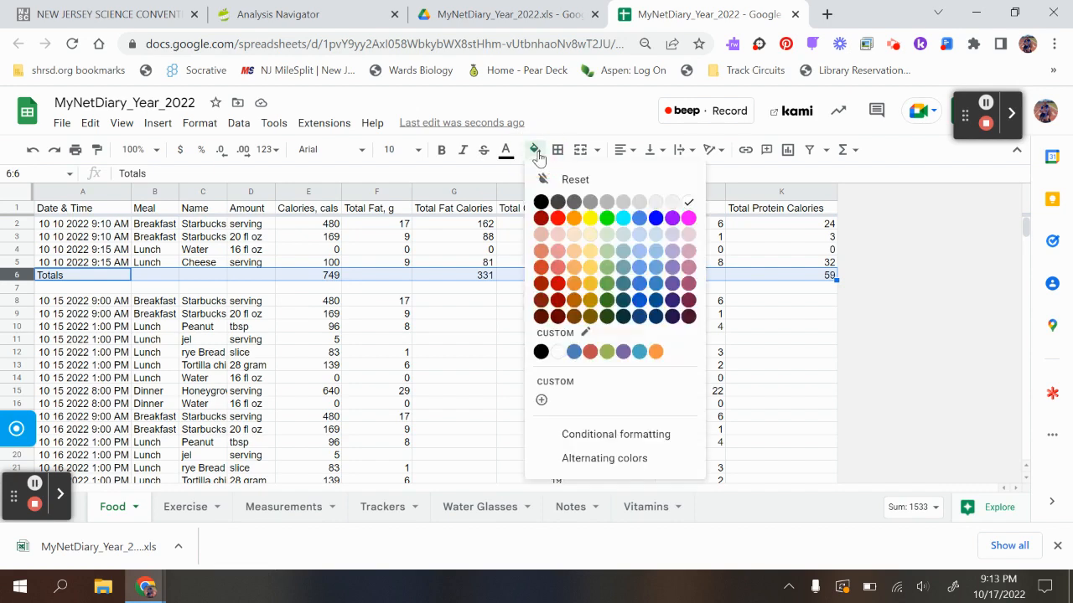
click(622, 218)
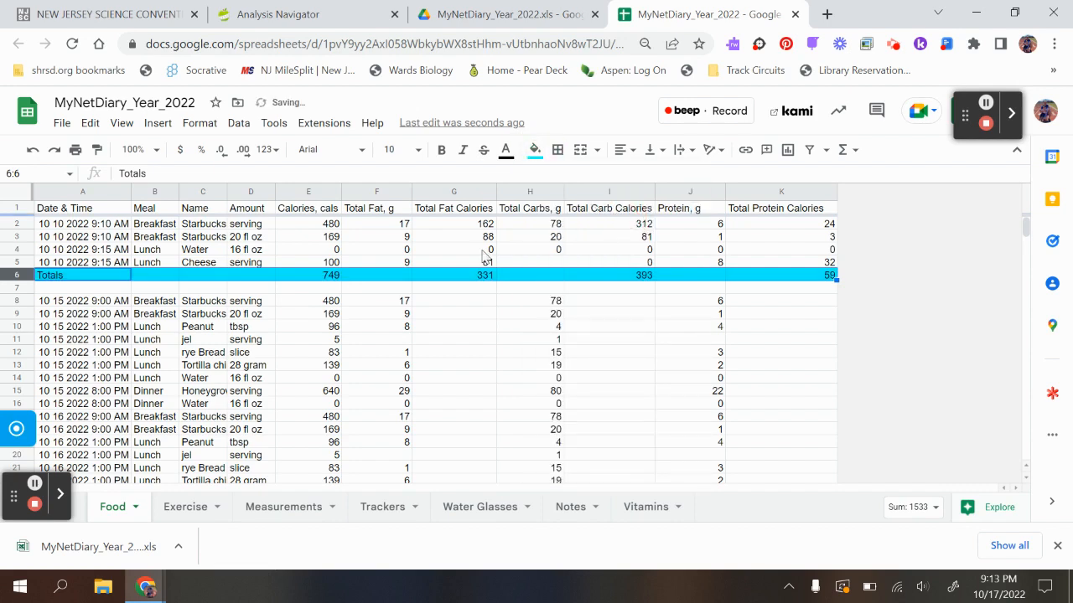
click(441, 150)
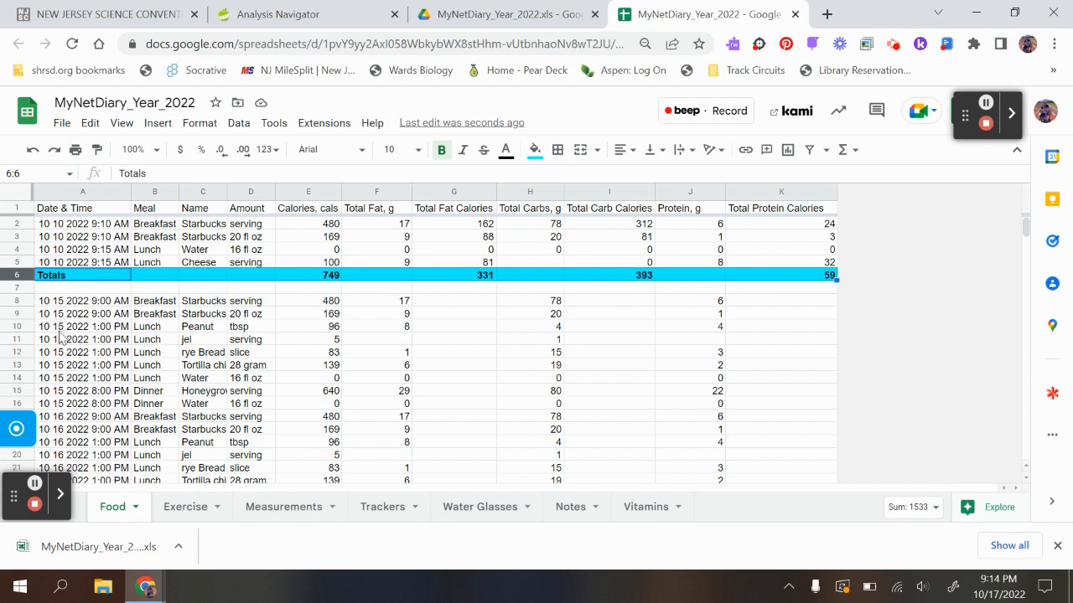
- Insert two blank rows below row 16 to separate the 10/15/2022 entries from the 10/16/2022 entries
click(18, 404)
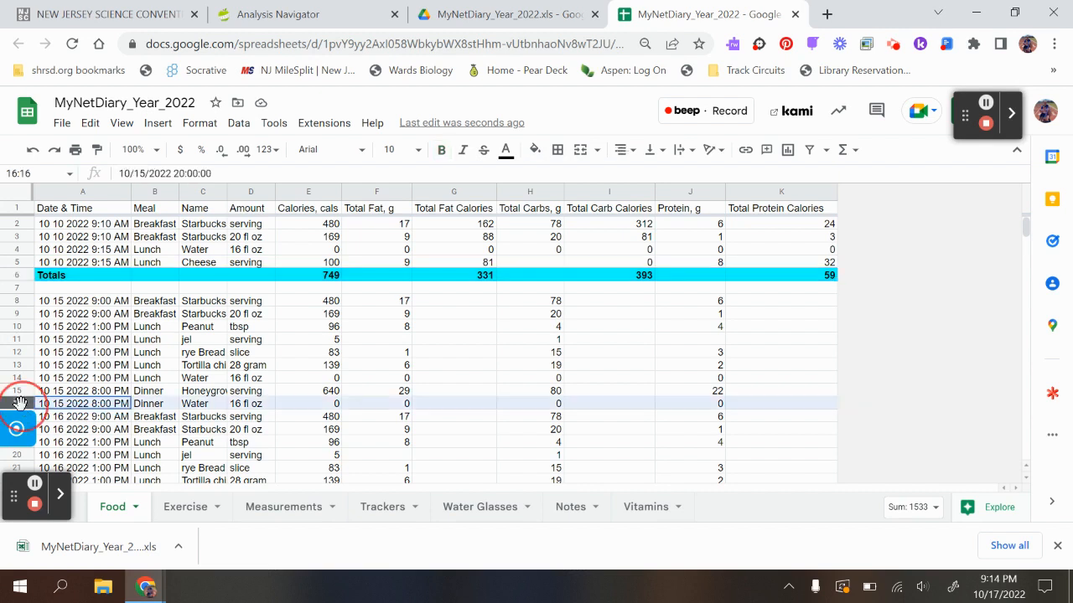
click(157, 124)
mouse_move(355, 175)
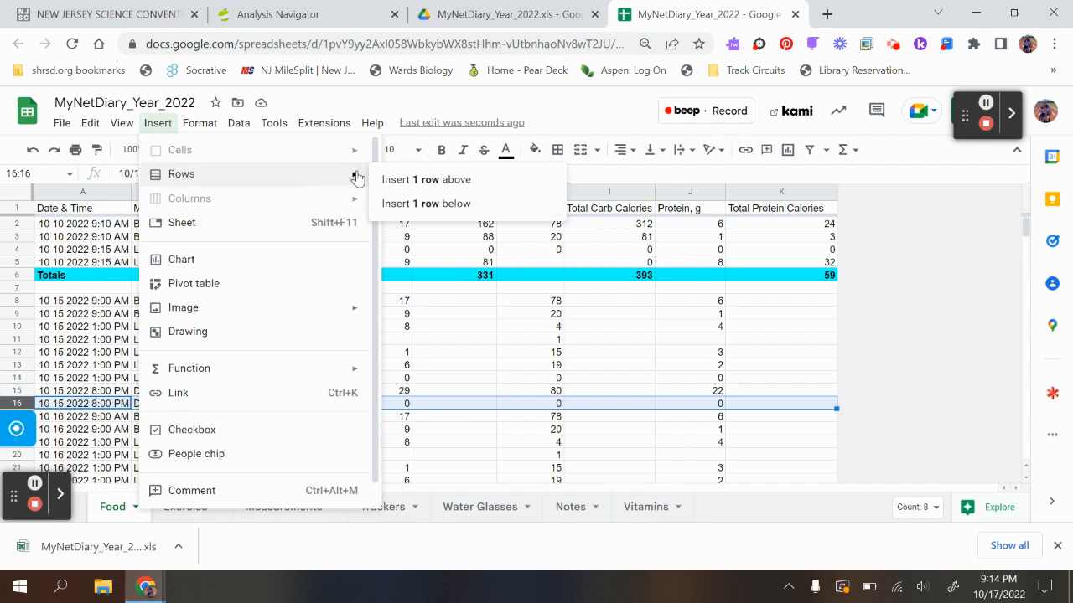
click(387, 203)
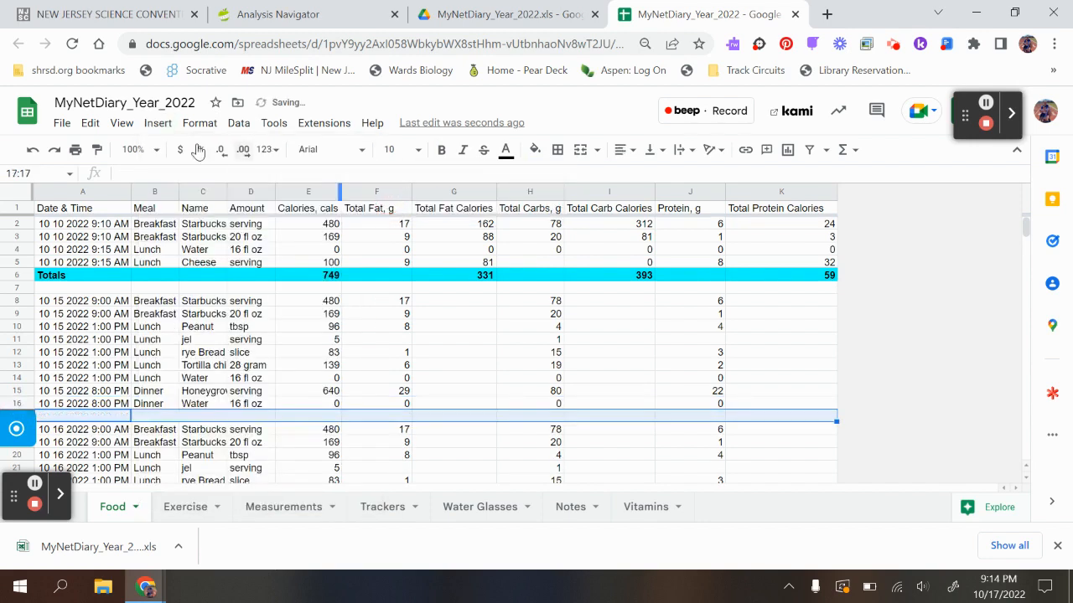
click(158, 123)
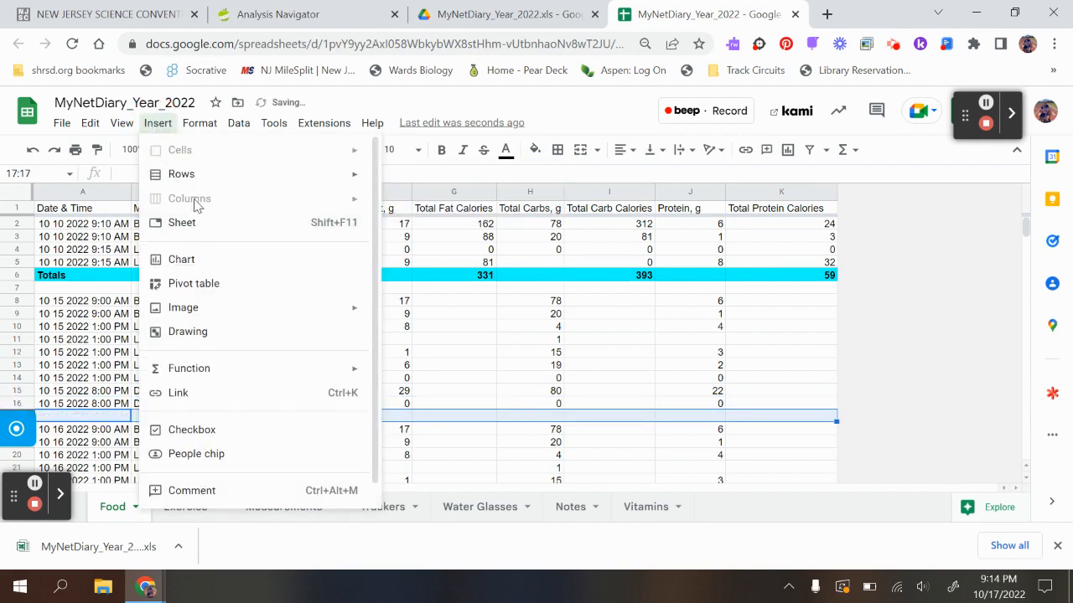
mouse_move(195, 183)
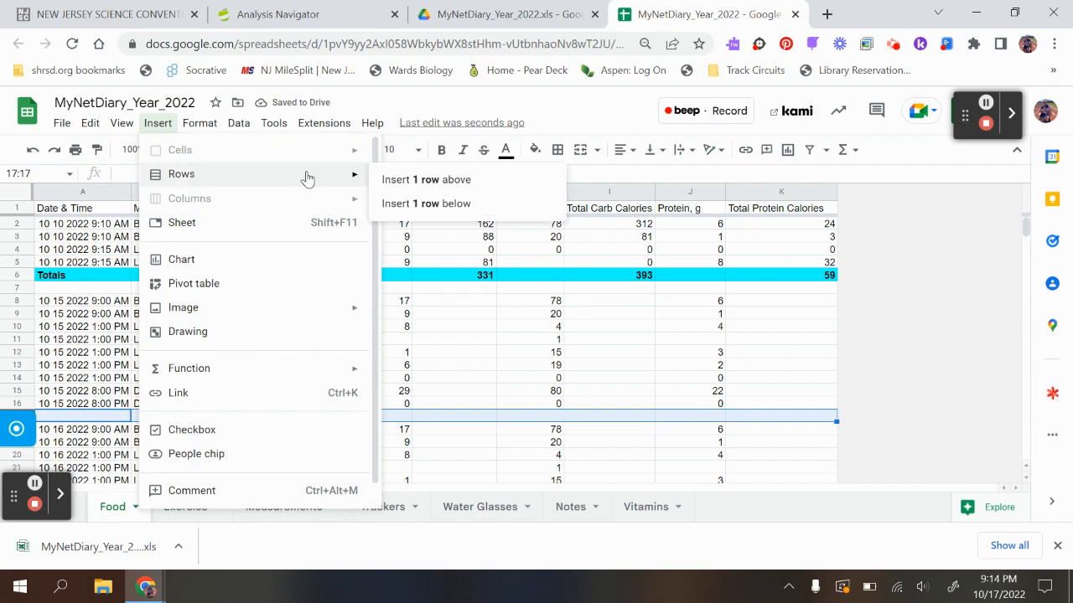
click(400, 205)
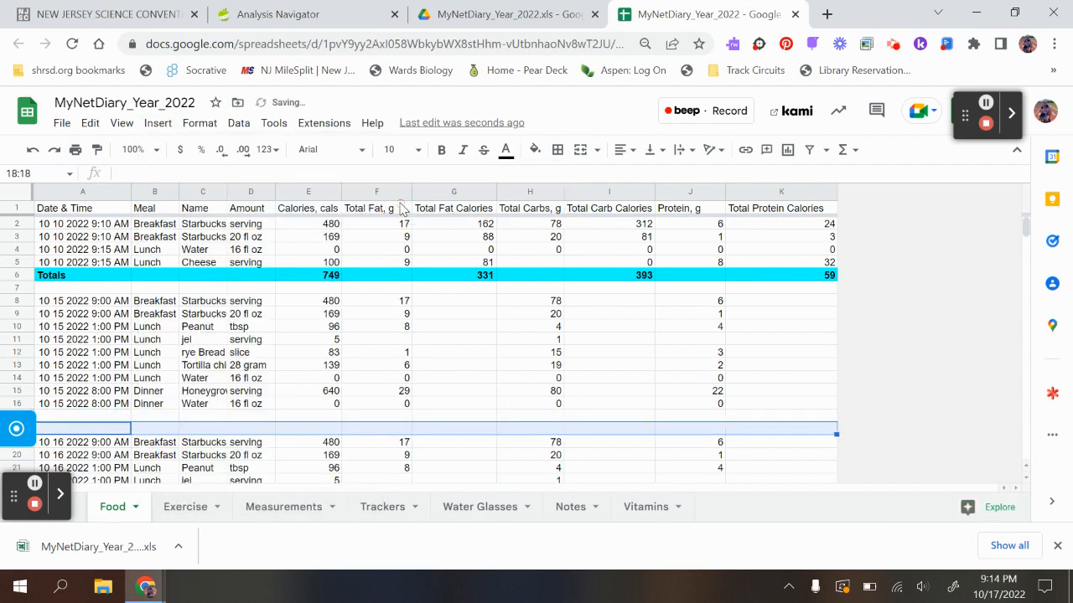
click(72, 420)
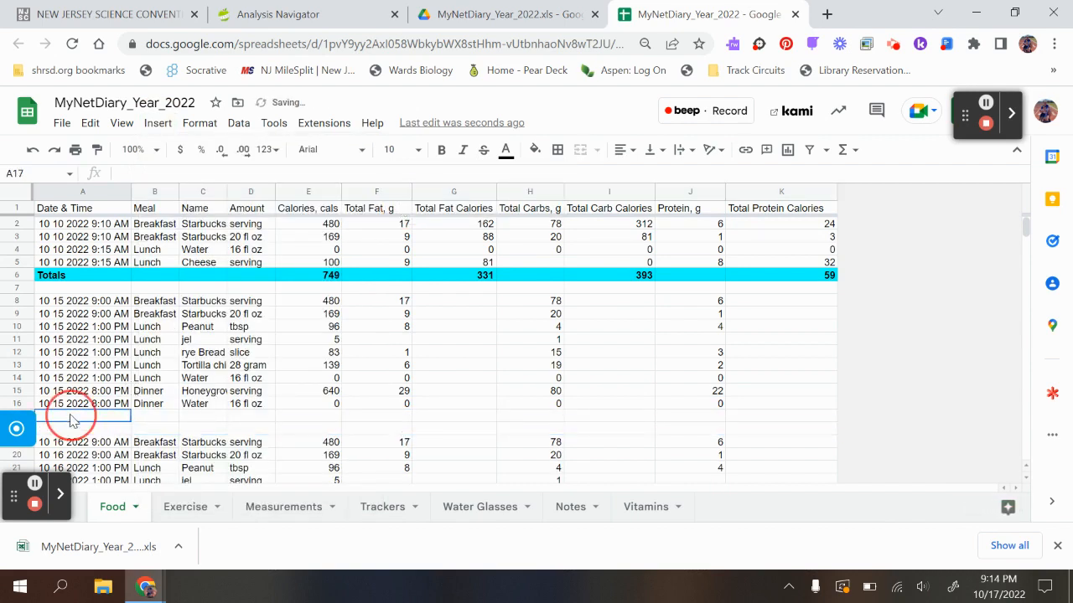